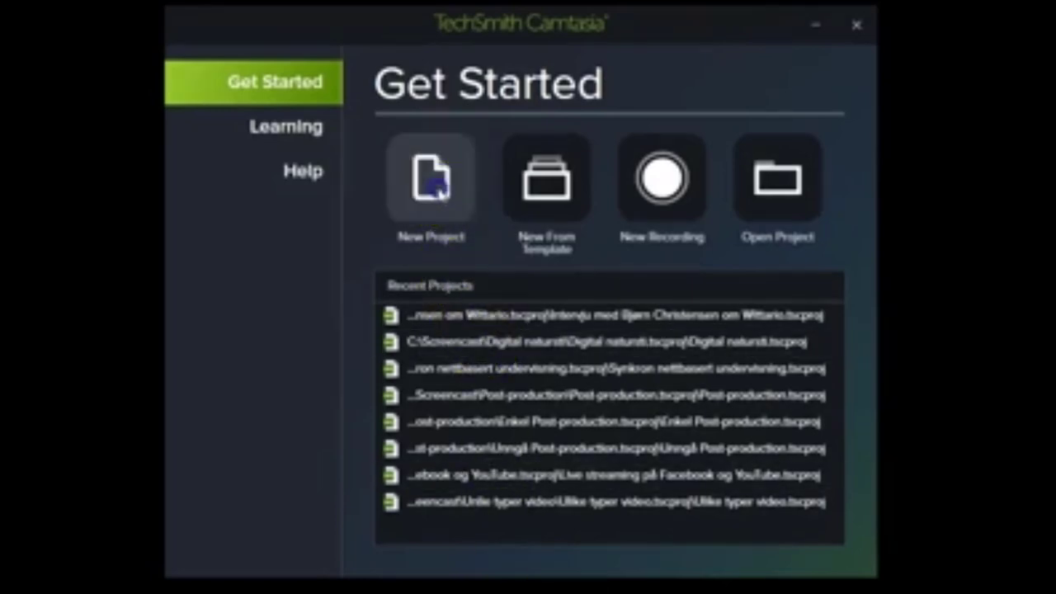
- Create a new project and place the spinningcomputer intro from the library at the start of Track 1
click(437, 188)
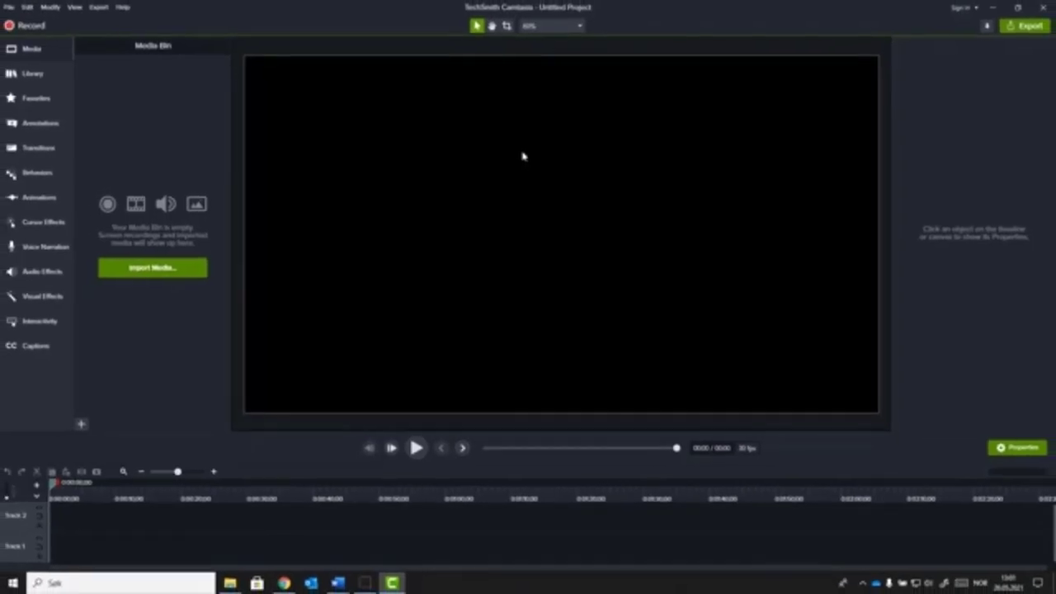
click(532, 219)
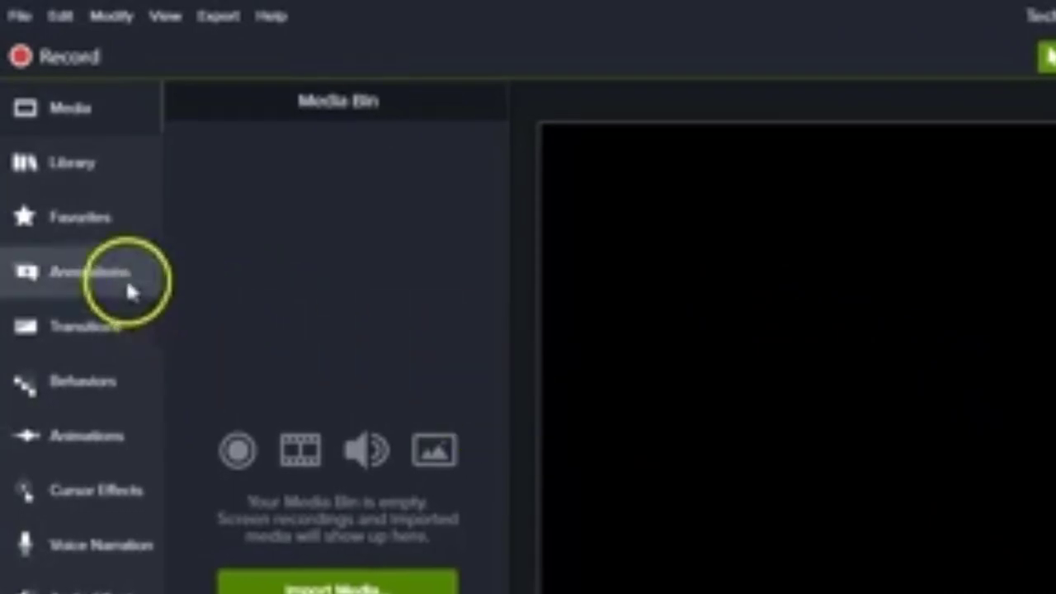
click(68, 164)
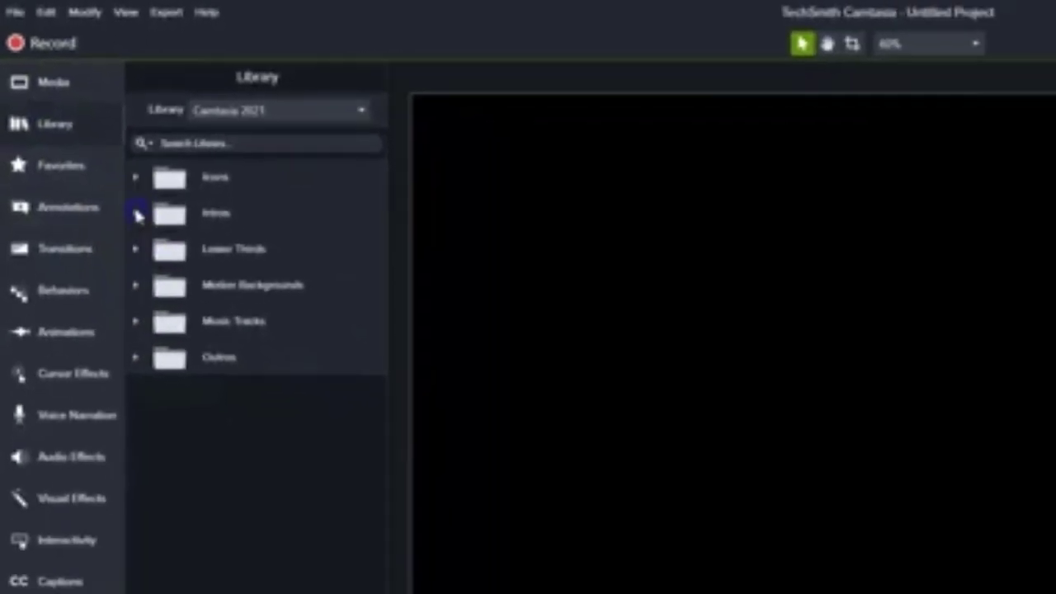
click(176, 284)
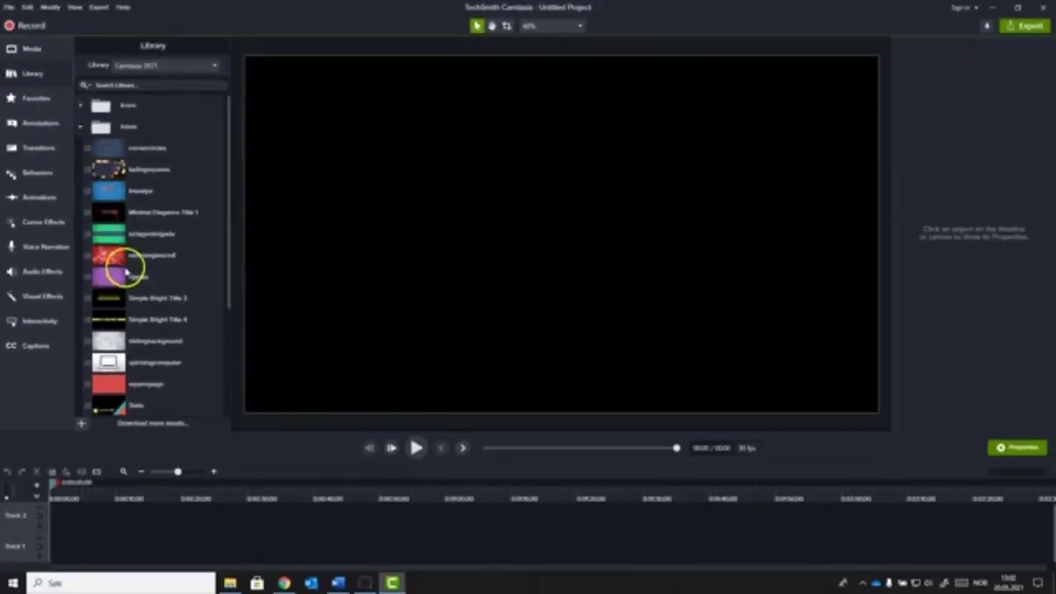
click(150, 367)
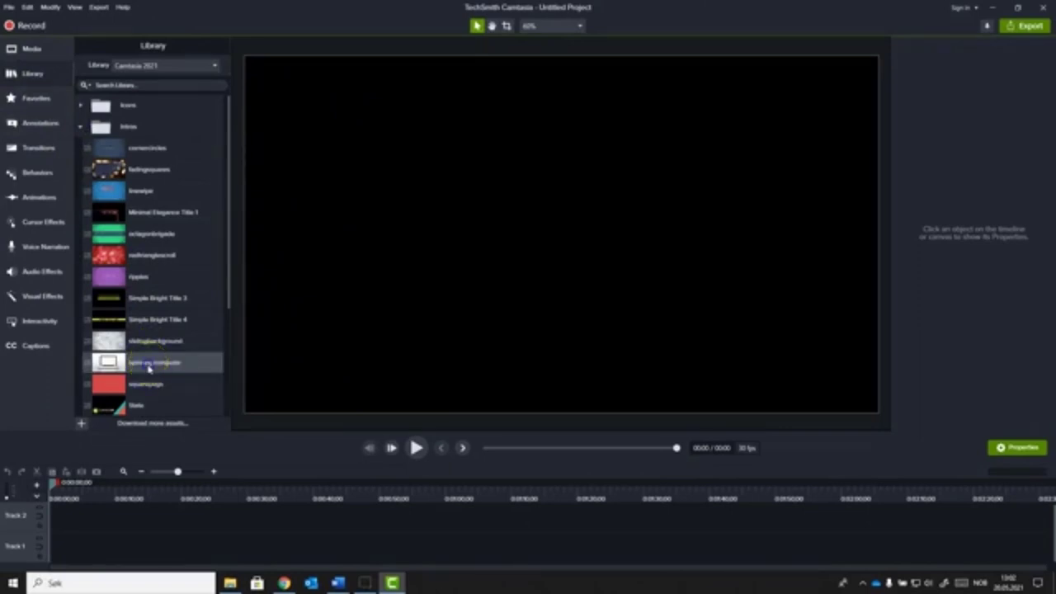
drag(149, 367, 51, 557)
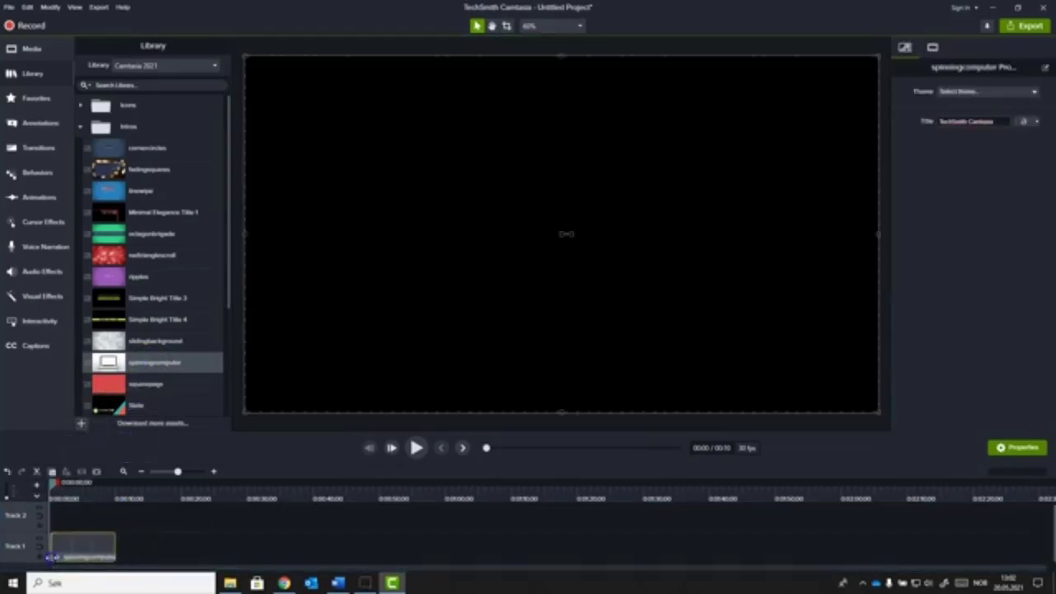
click(76, 552)
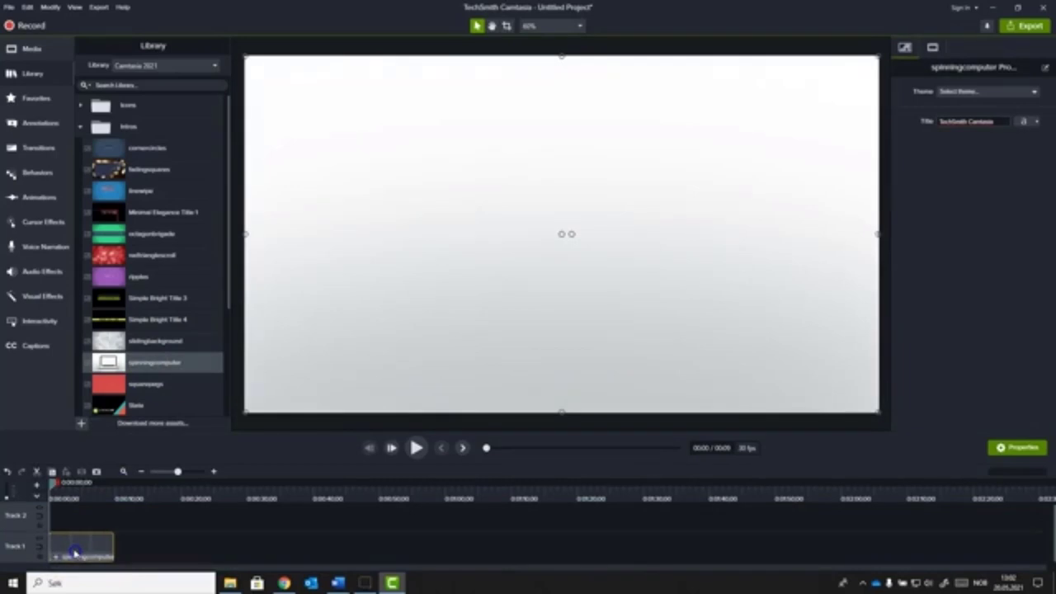
mouse_move(52, 549)
mouse_down()
mouse_move(76, 552)
mouse_move(52, 548)
mouse_up()
- Change the intro's laptop-screen title to "Opplæring i Camtasia" and return to the main timeline
drag(55, 481, 90, 490)
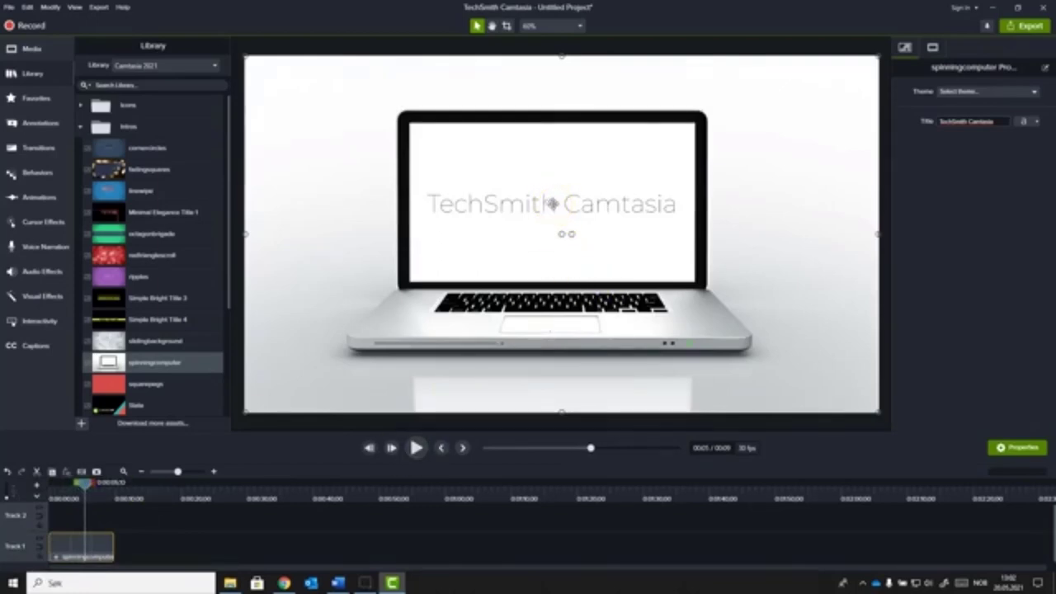
double_click(552, 202)
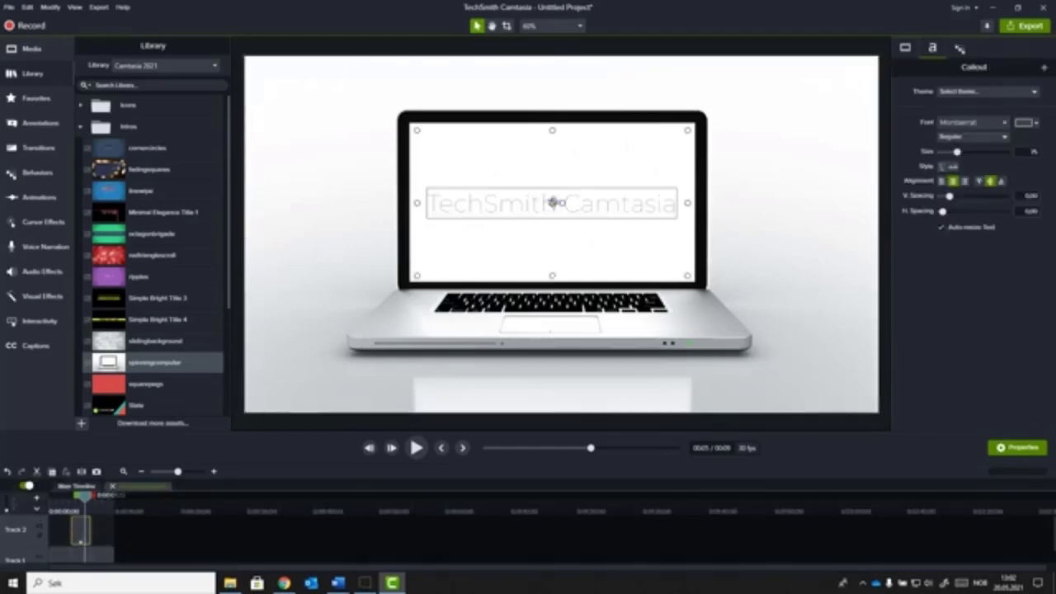
click(443, 203)
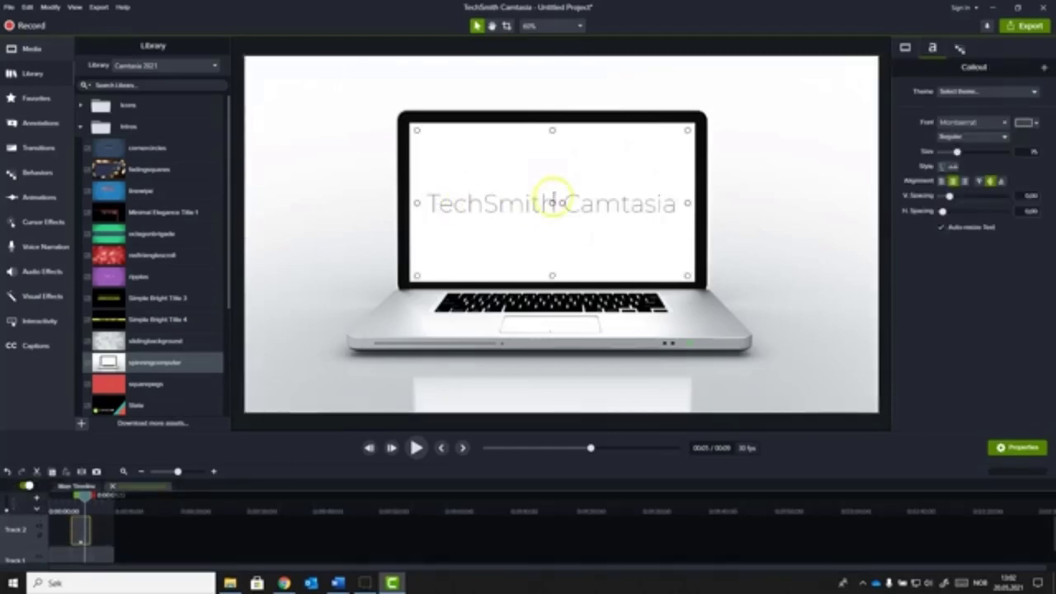
click(554, 203)
drag(553, 203, 415, 198)
text(Opplæri)
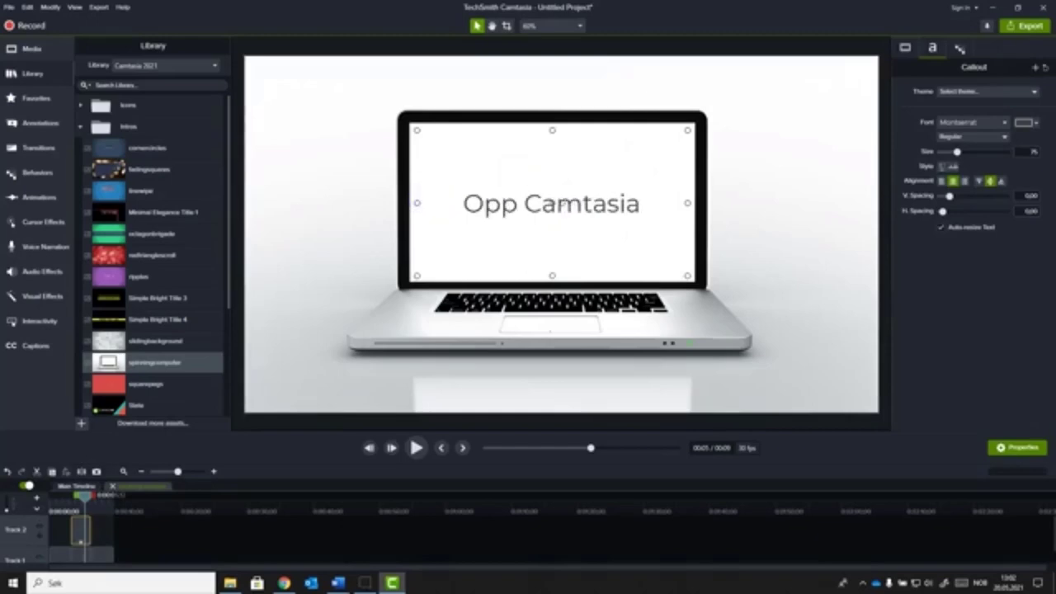
text(ng i)
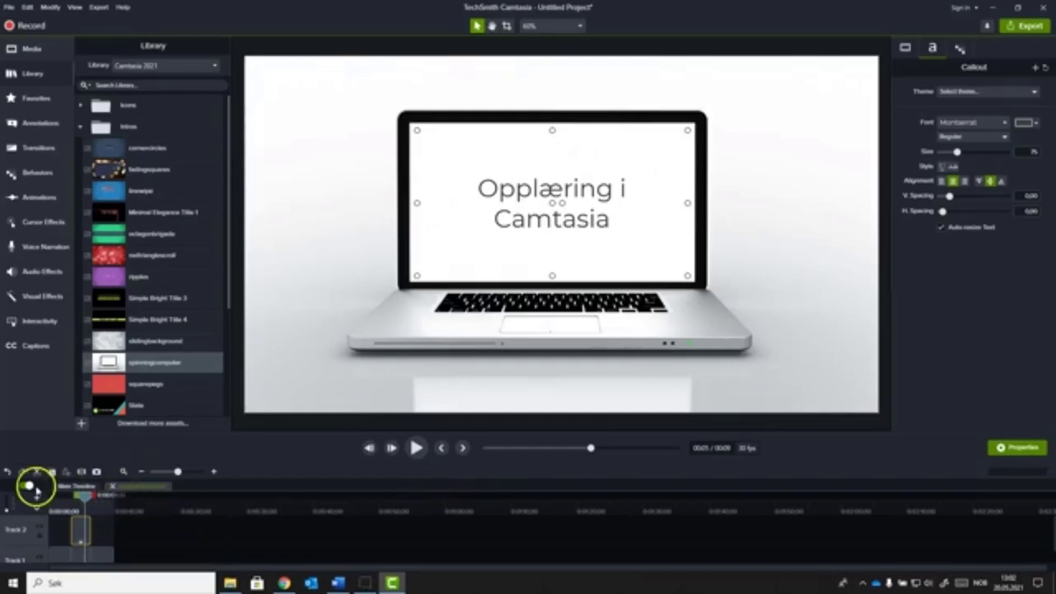
click(115, 486)
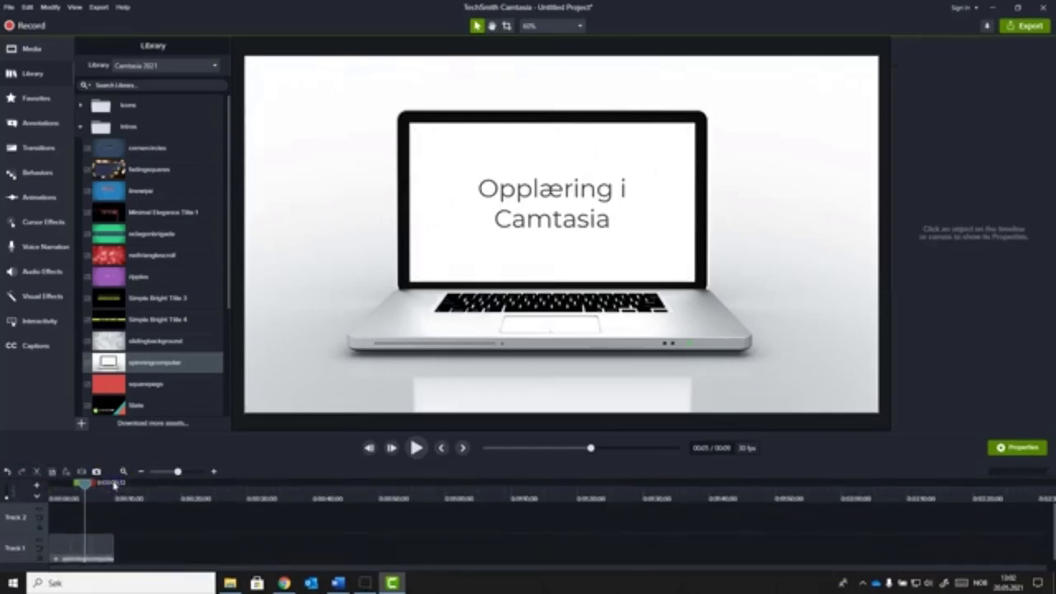
- Play the intro from the beginning of the timeline to check the title animation
drag(85, 481, 49, 493)
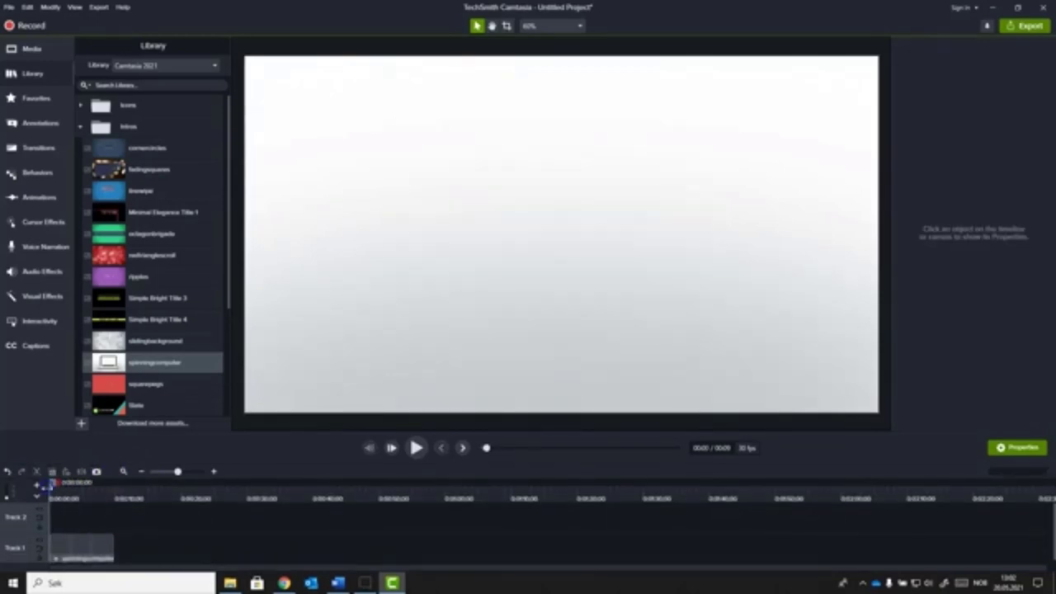
key(space)
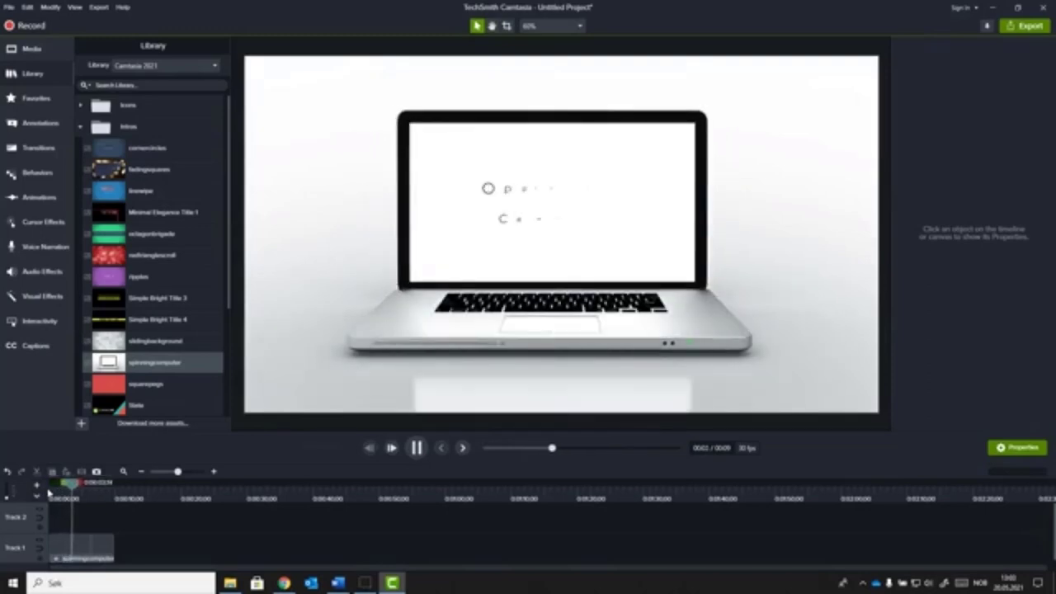
key(space)
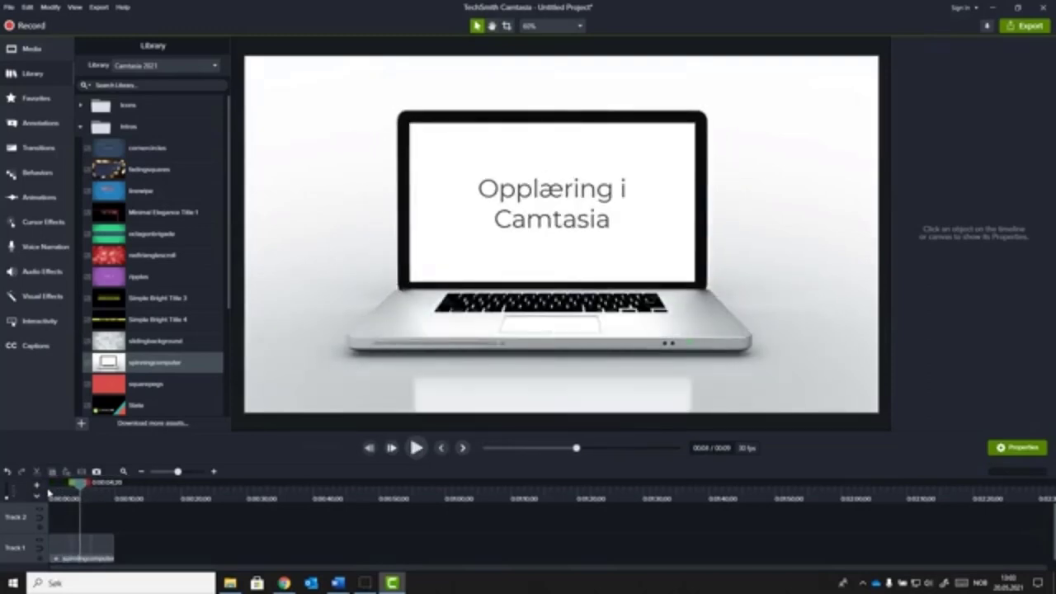
click(416, 448)
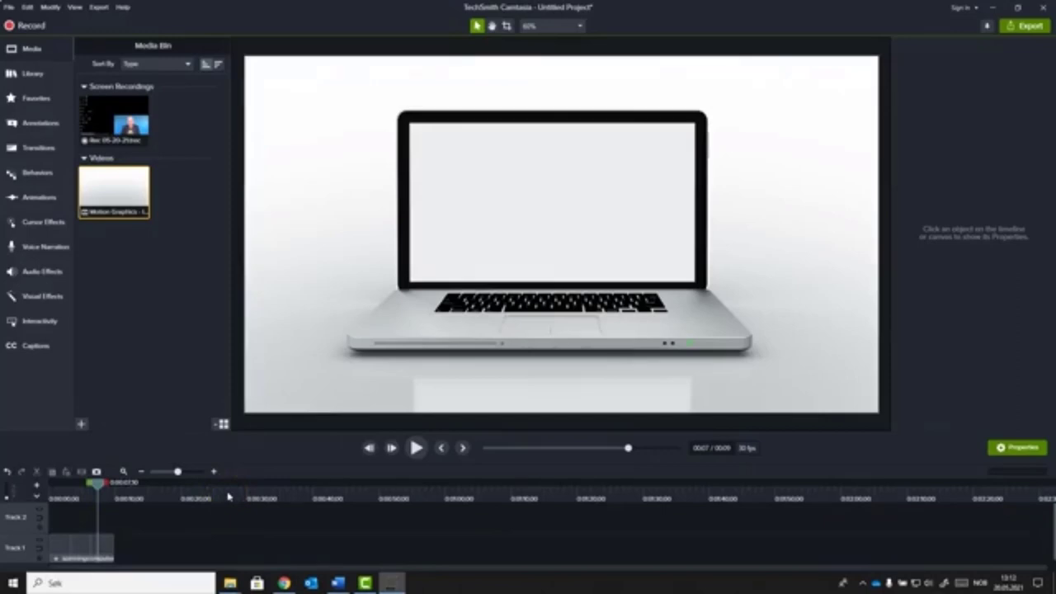
- Import the camtasia1 video from the Videos folder into the media bin
click(238, 487)
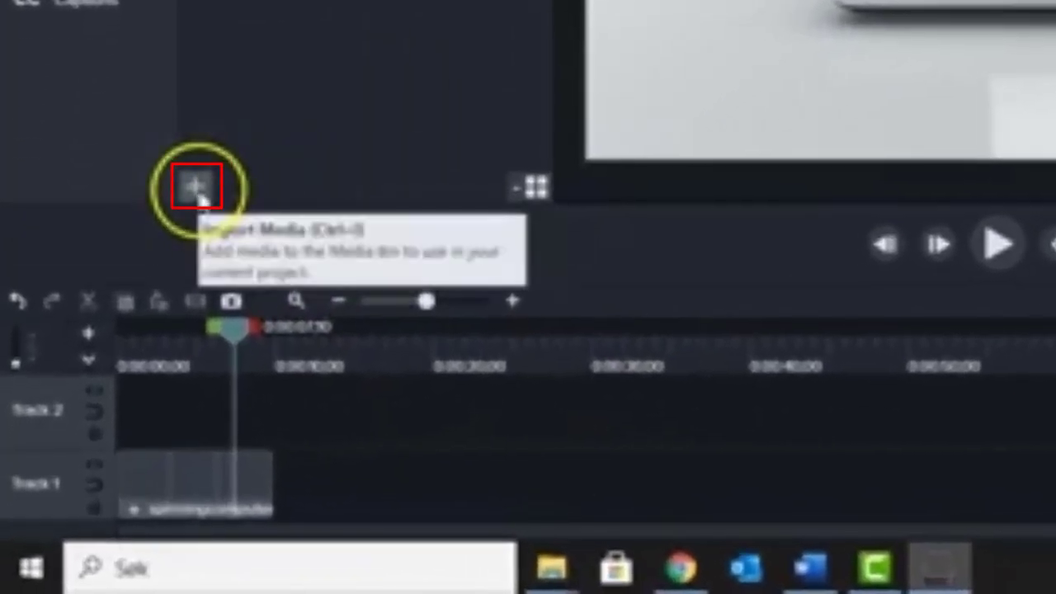
click(198, 192)
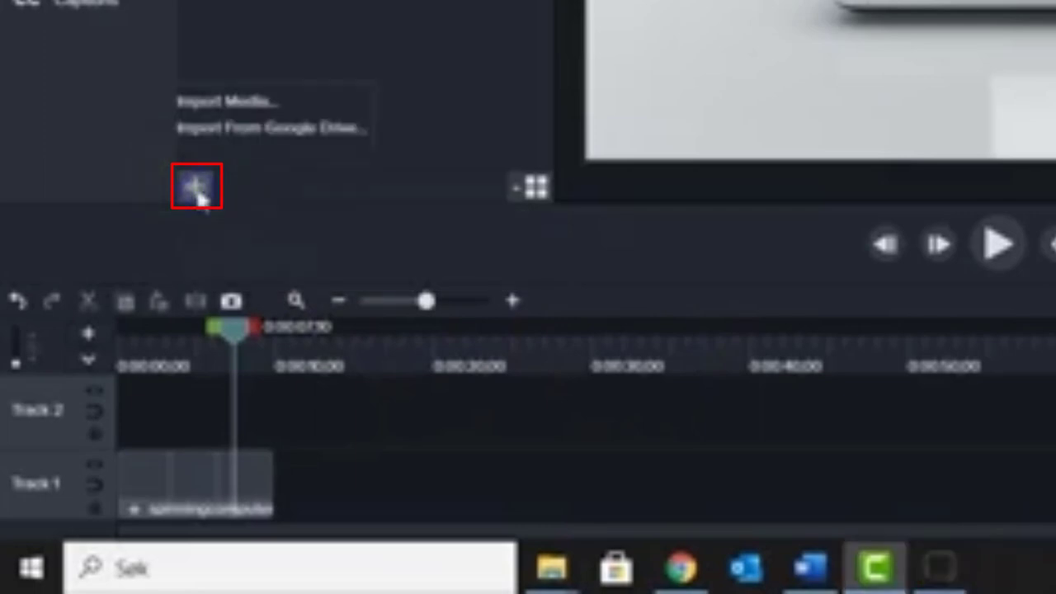
click(275, 109)
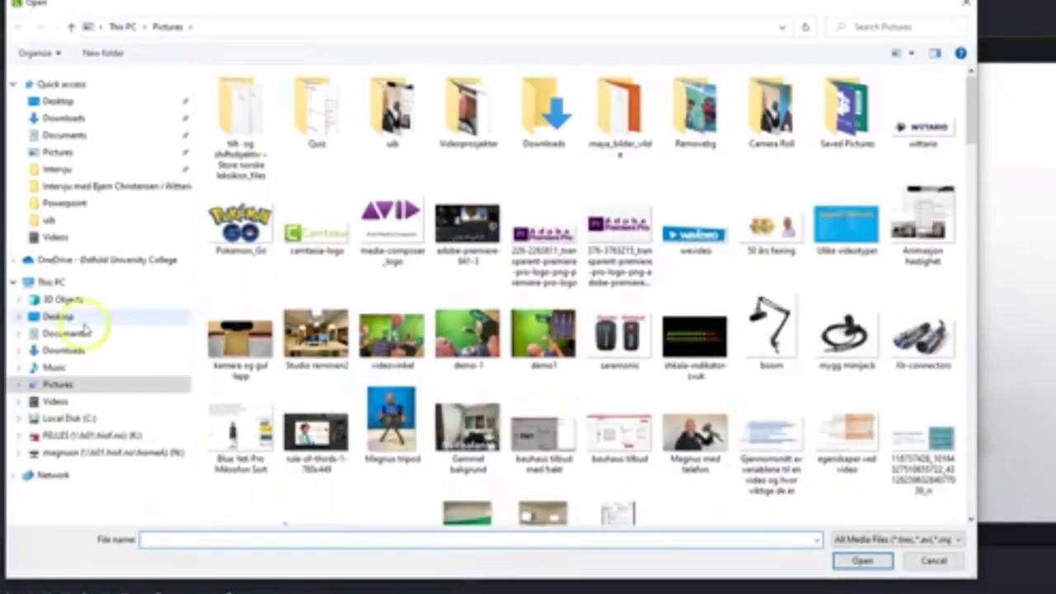
click(59, 237)
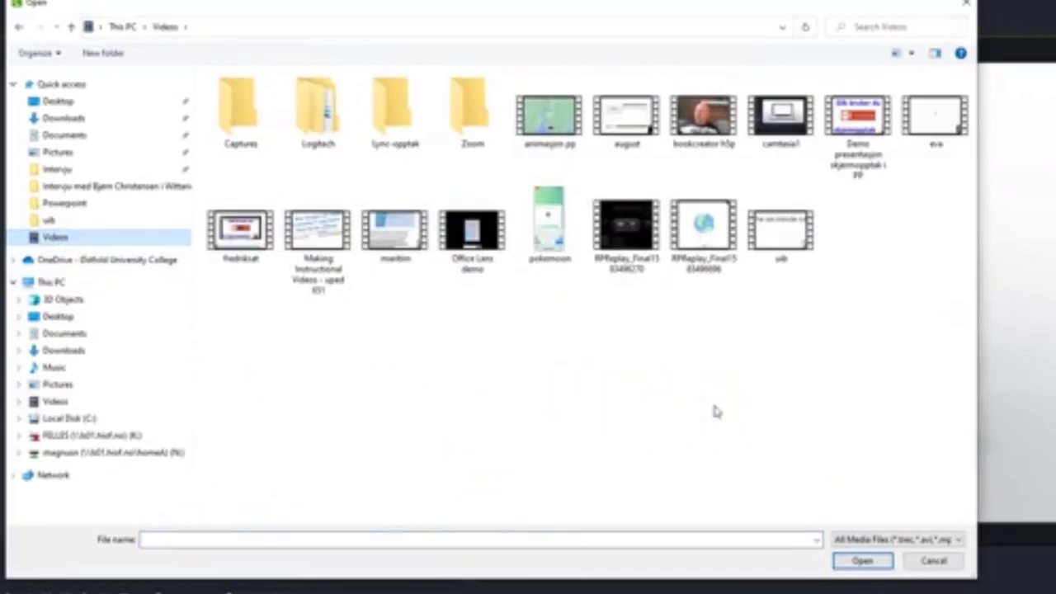
click(780, 116)
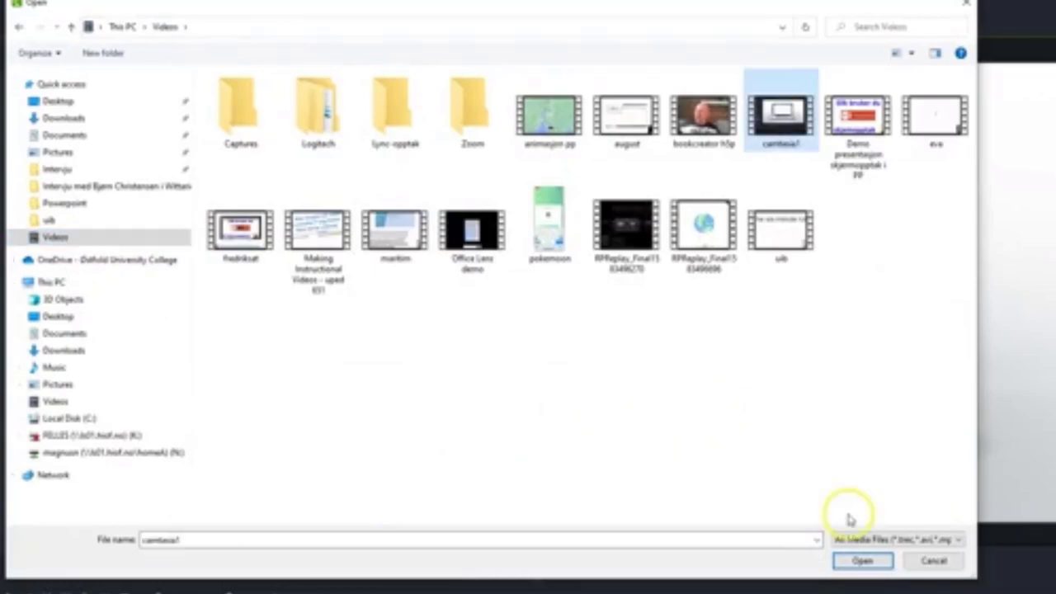
click(863, 564)
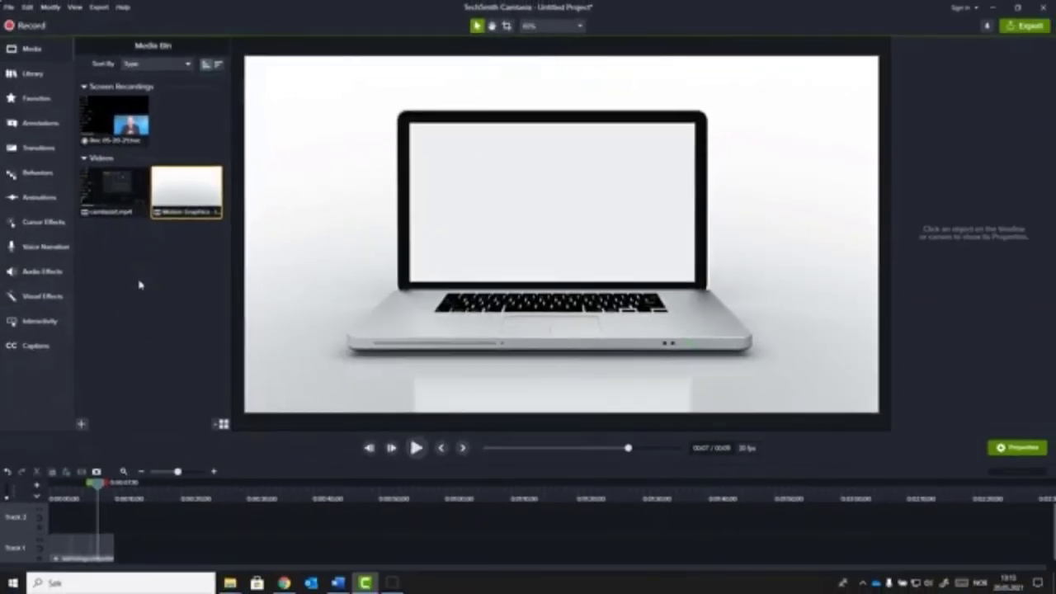
- Preview camtasia1.mp4 and place it on Track 1 after the intro, leaving a short gap
double_click(120, 197)
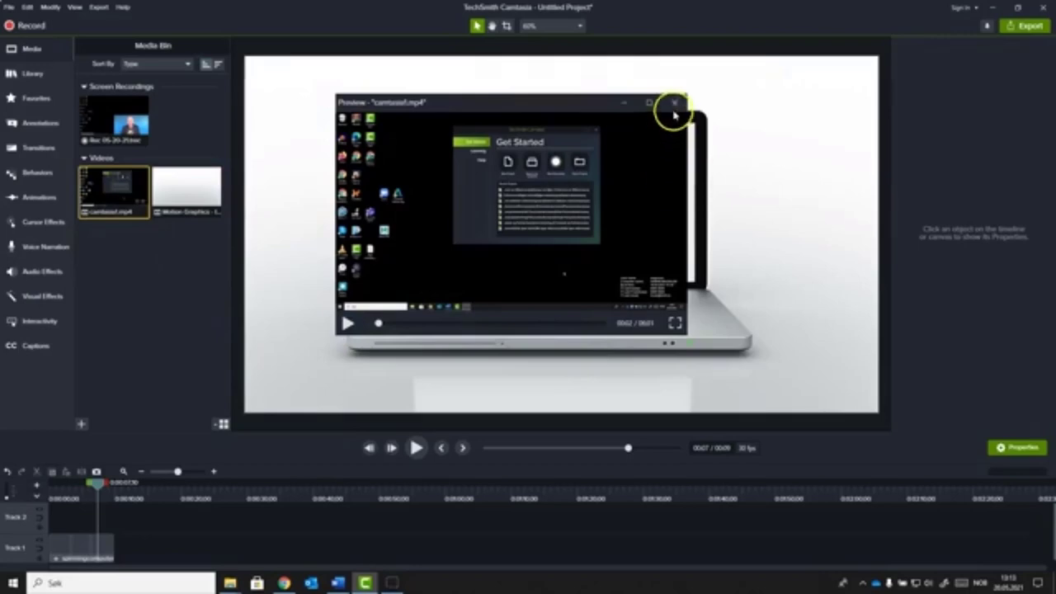
click(675, 105)
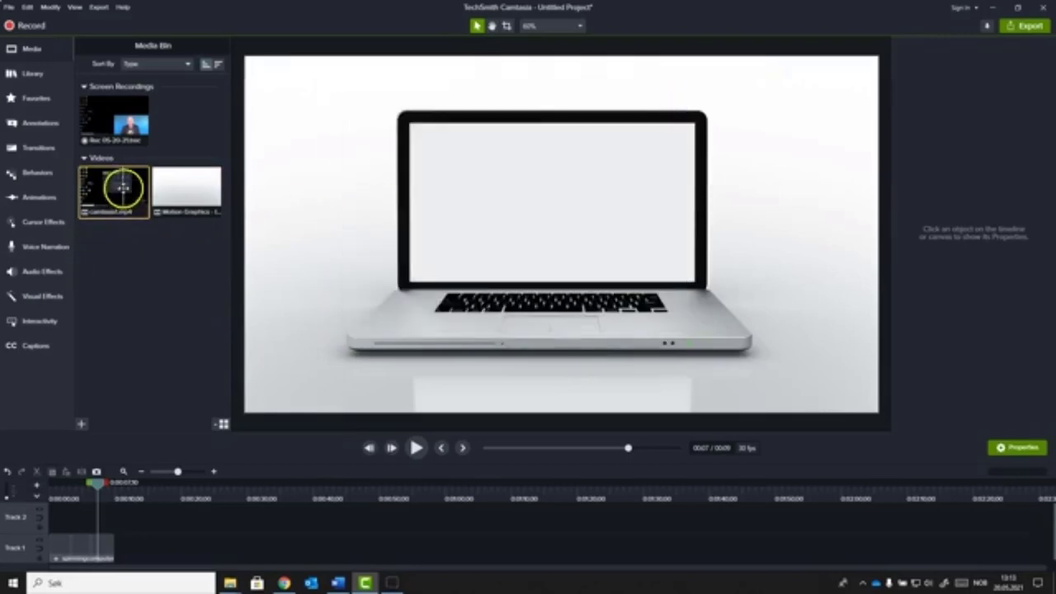
drag(122, 189, 141, 555)
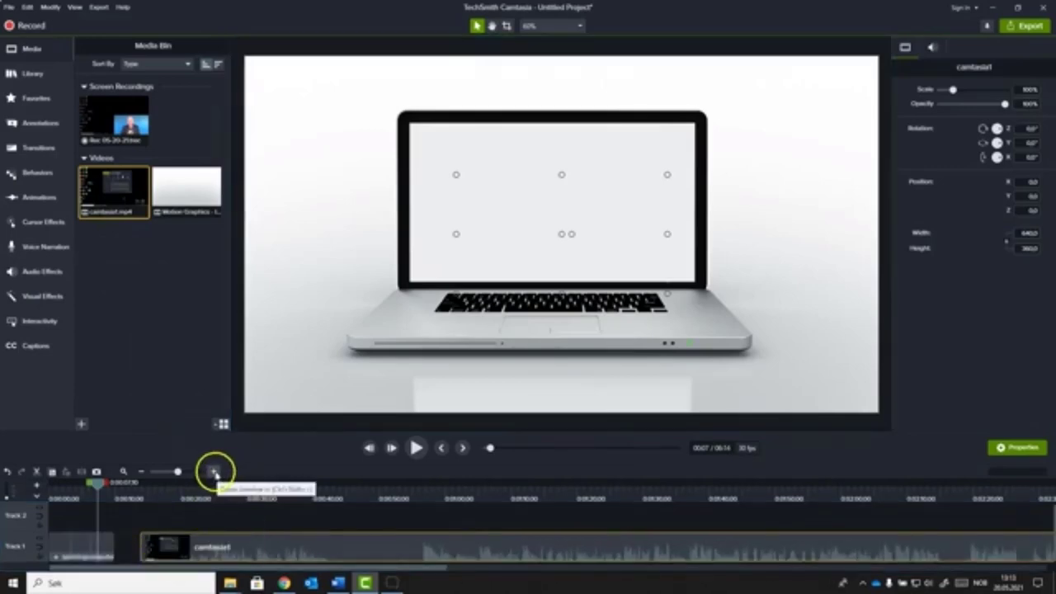
- Play the beginning of the camtasia1 clip to find where speech starts and split it at about 0:00:14;18
click(214, 472)
click(215, 473)
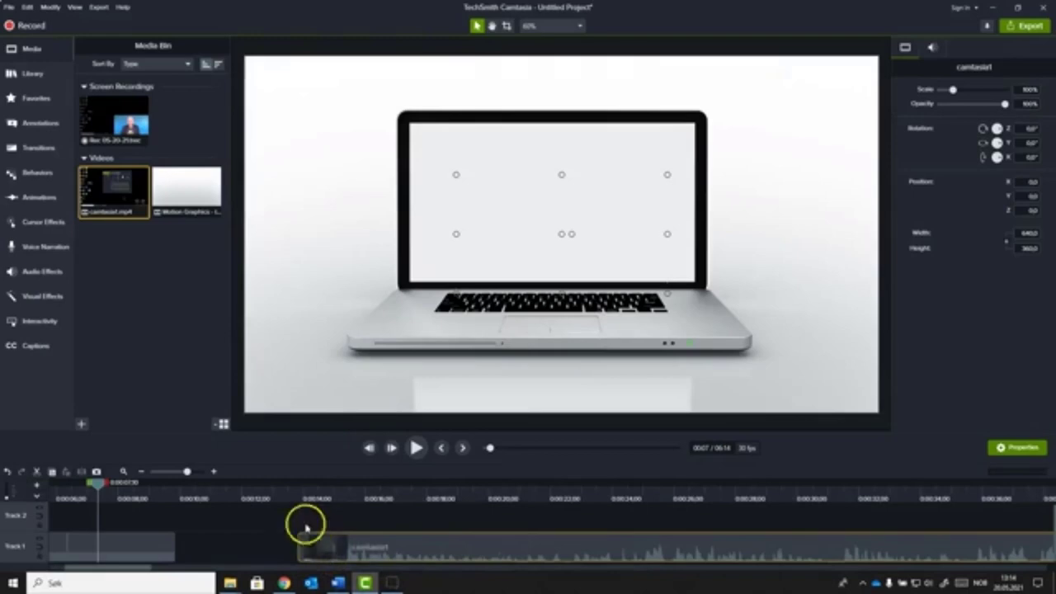
click(304, 495)
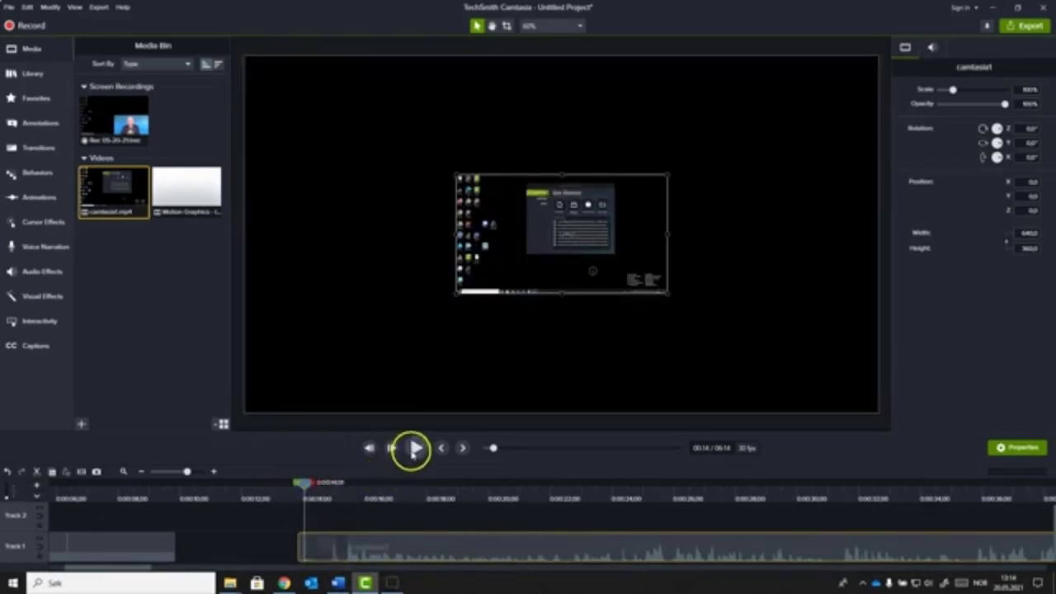
click(415, 447)
click(415, 447)
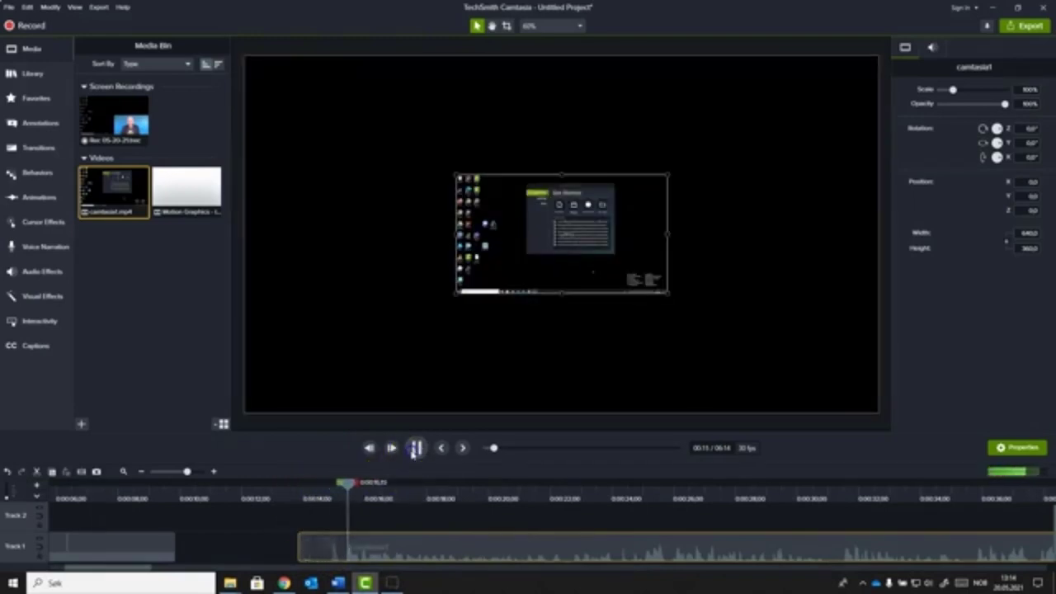
click(357, 534)
click(348, 484)
drag(345, 487, 325, 490)
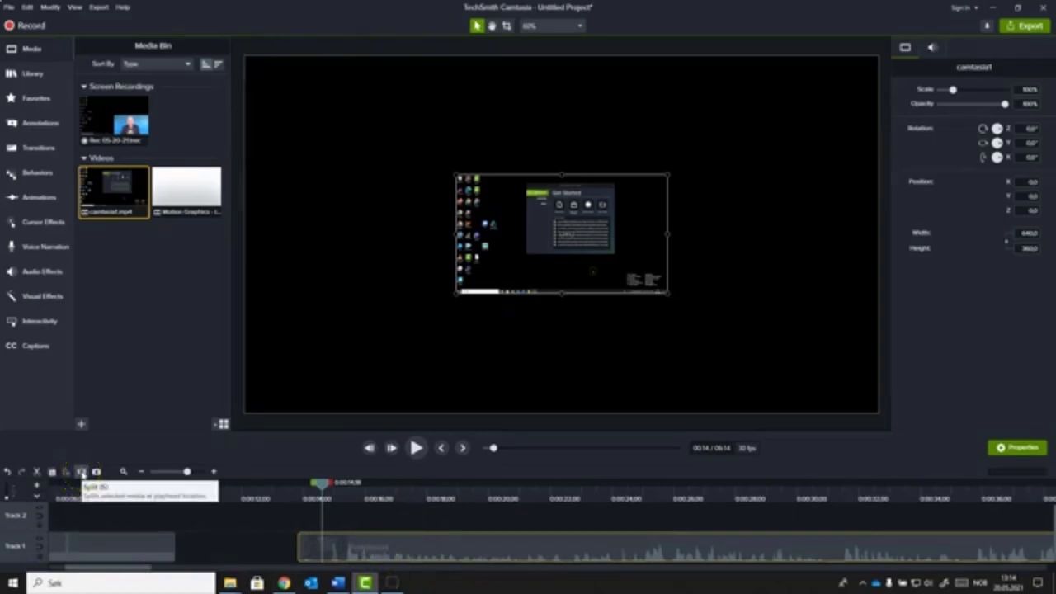
click(82, 472)
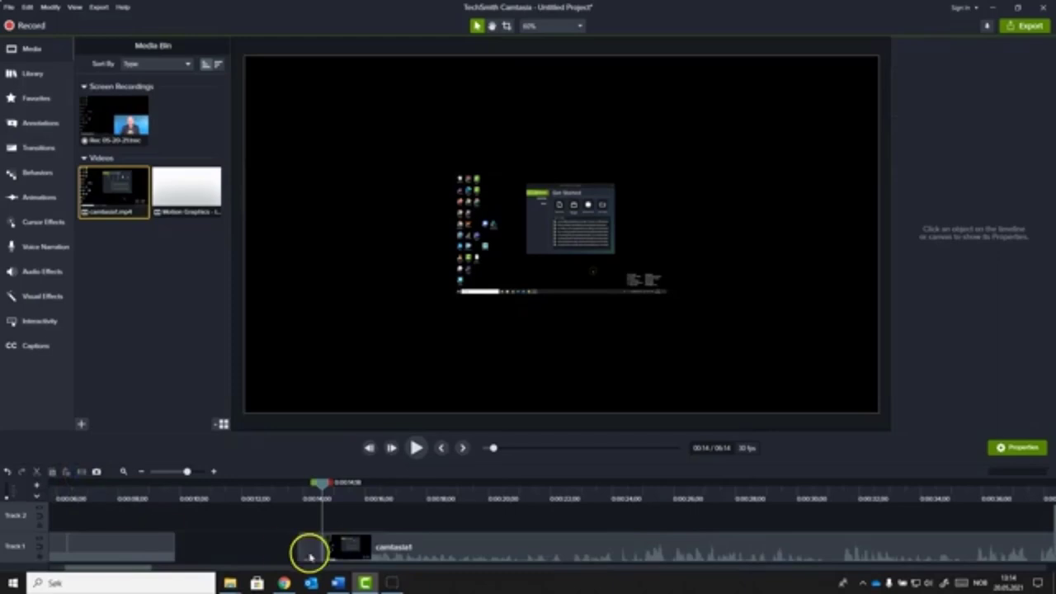
- Delete the short opening piece of camtasia1 and move the remaining clip directly against the end of the intro
click(309, 556)
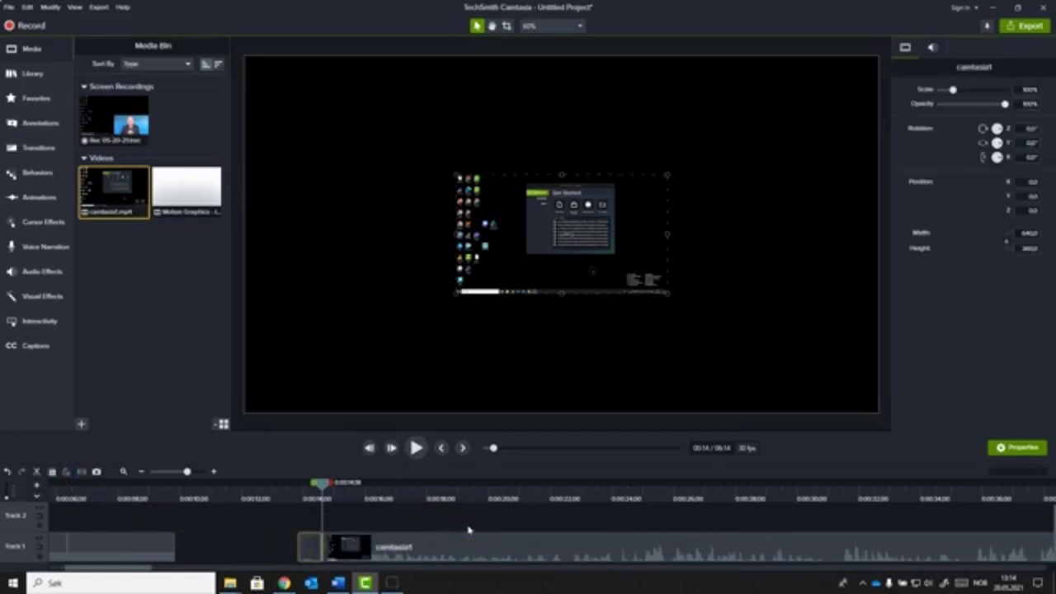
key(Delete)
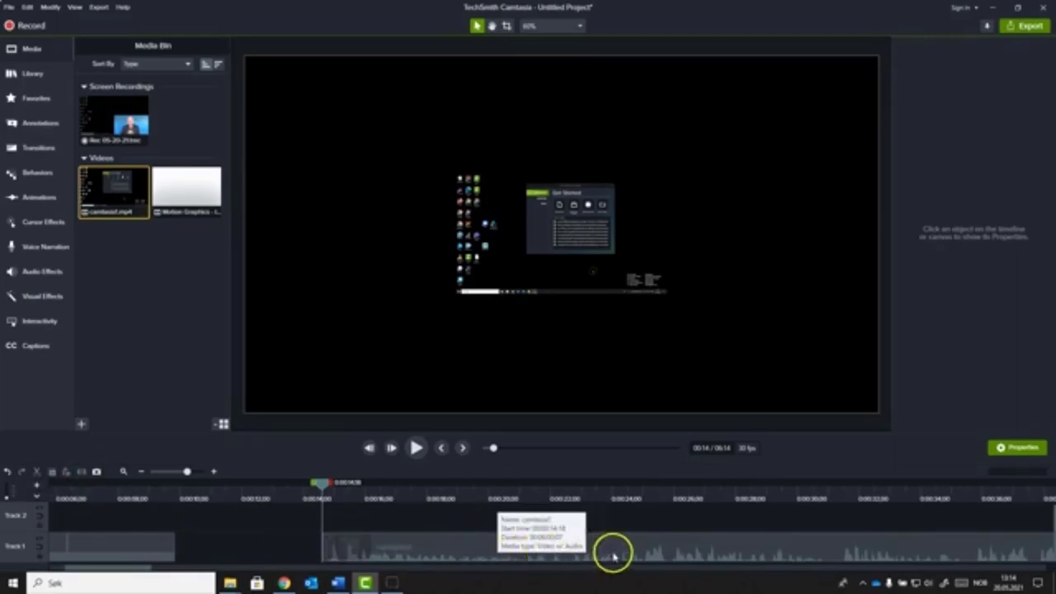
drag(610, 556, 463, 558)
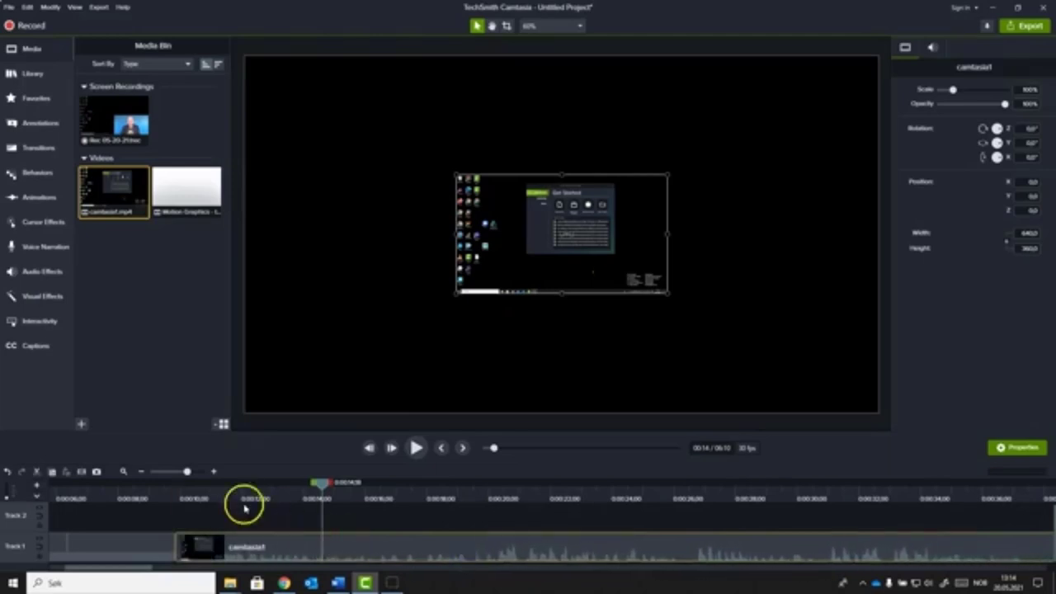
click(136, 490)
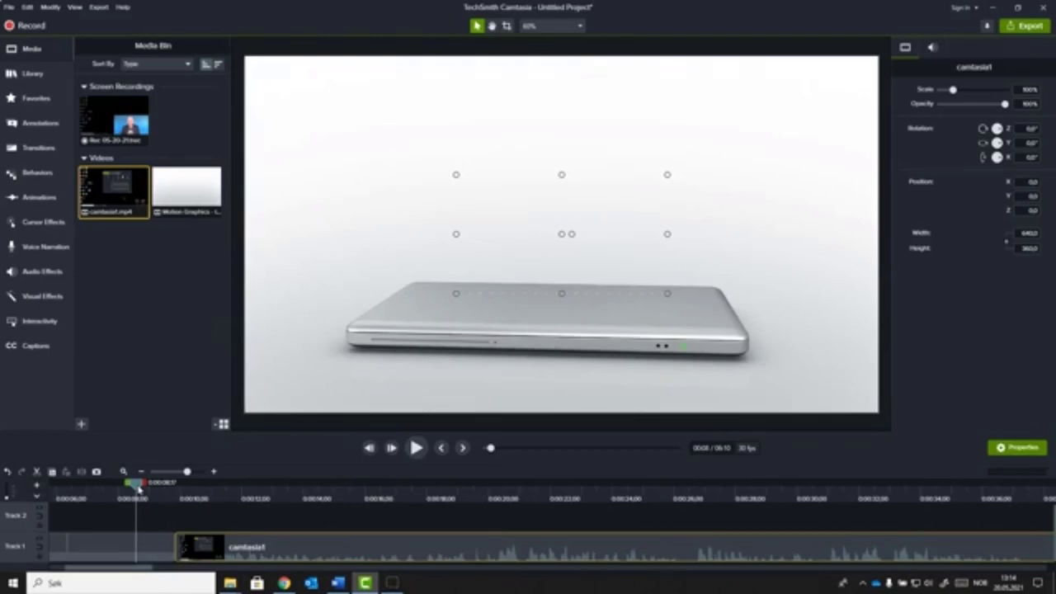
- Play across the join between the intro and camtasia1, and scale the clip to fit the canvas at its start
key(space)
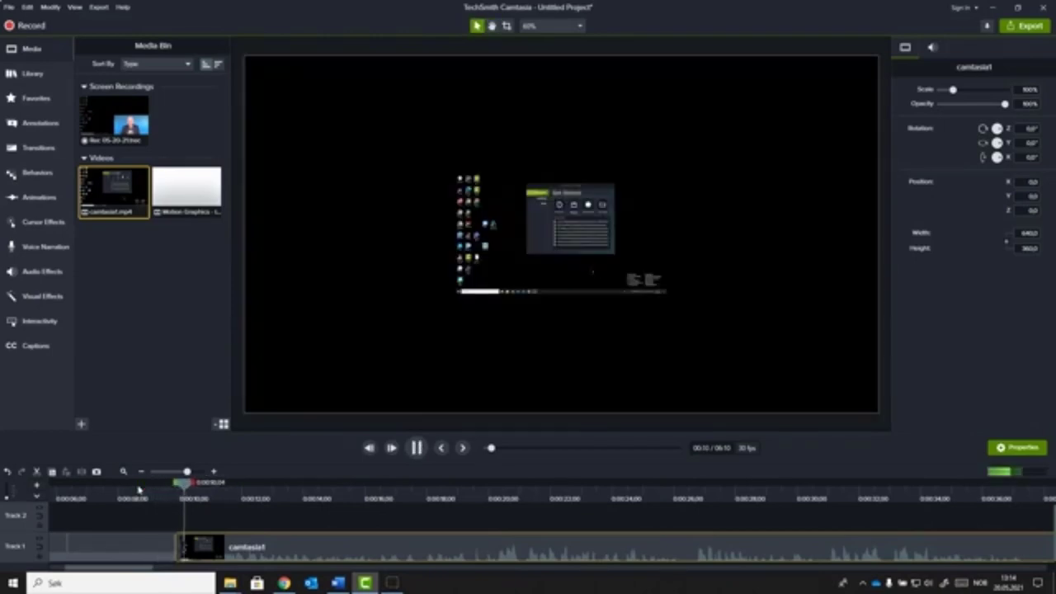
key(space)
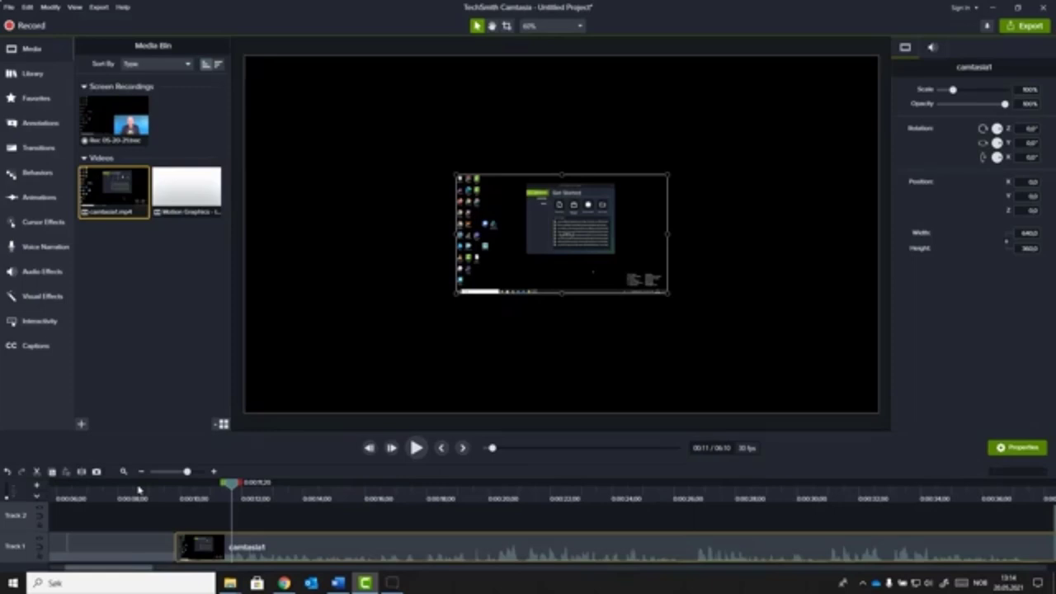
drag(233, 485, 181, 488)
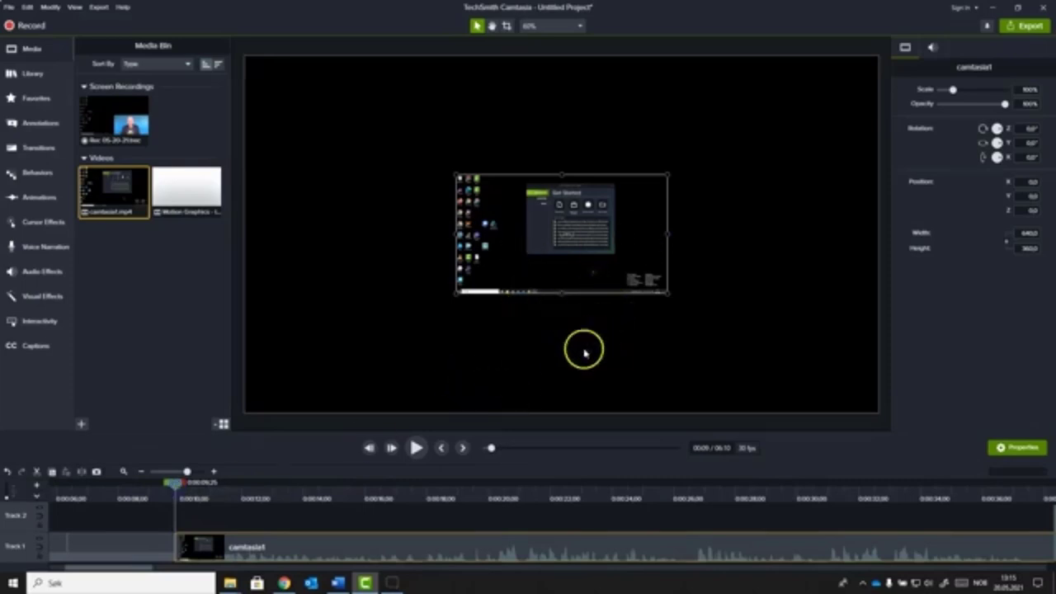
click(42, 205)
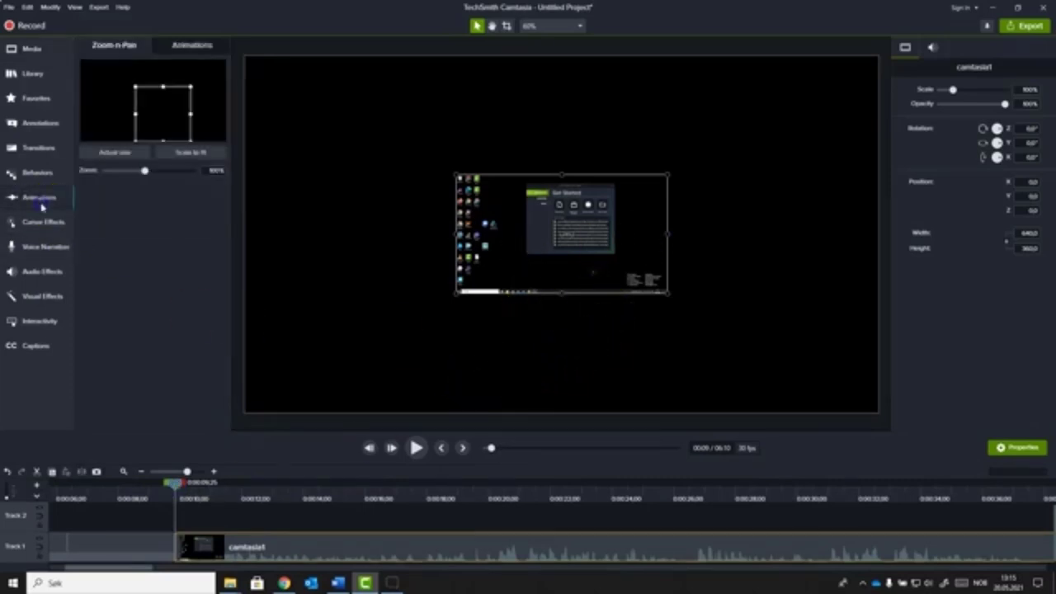
click(206, 154)
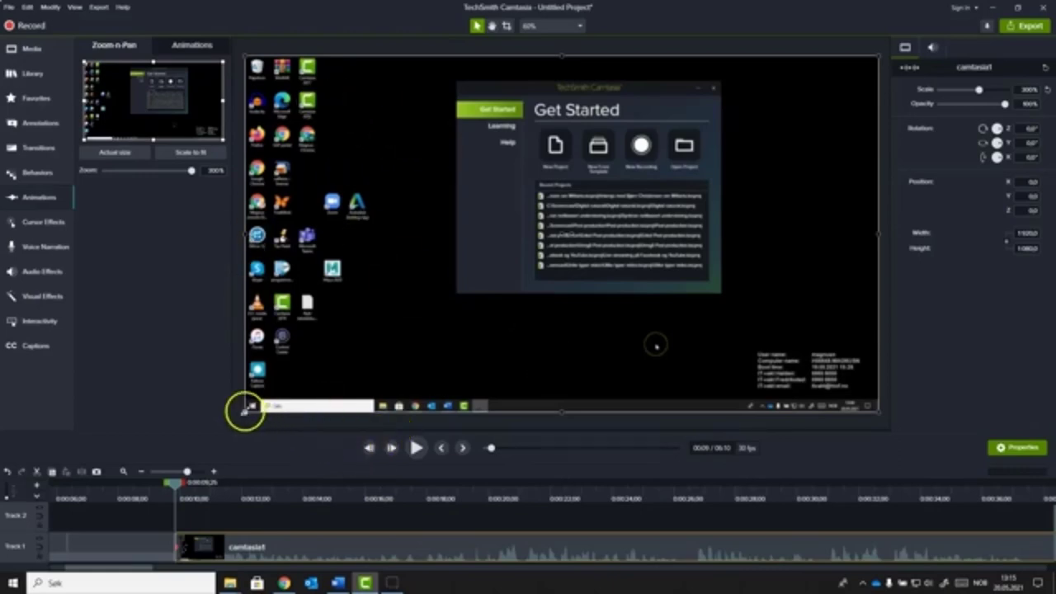
drag(244, 411, 245, 410)
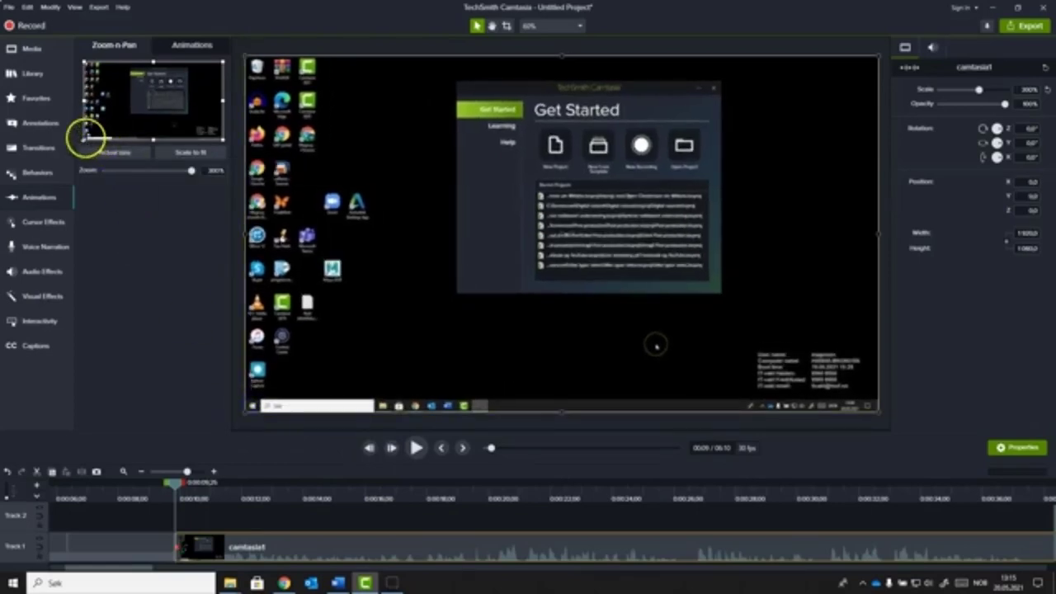
drag(246, 410, 247, 409)
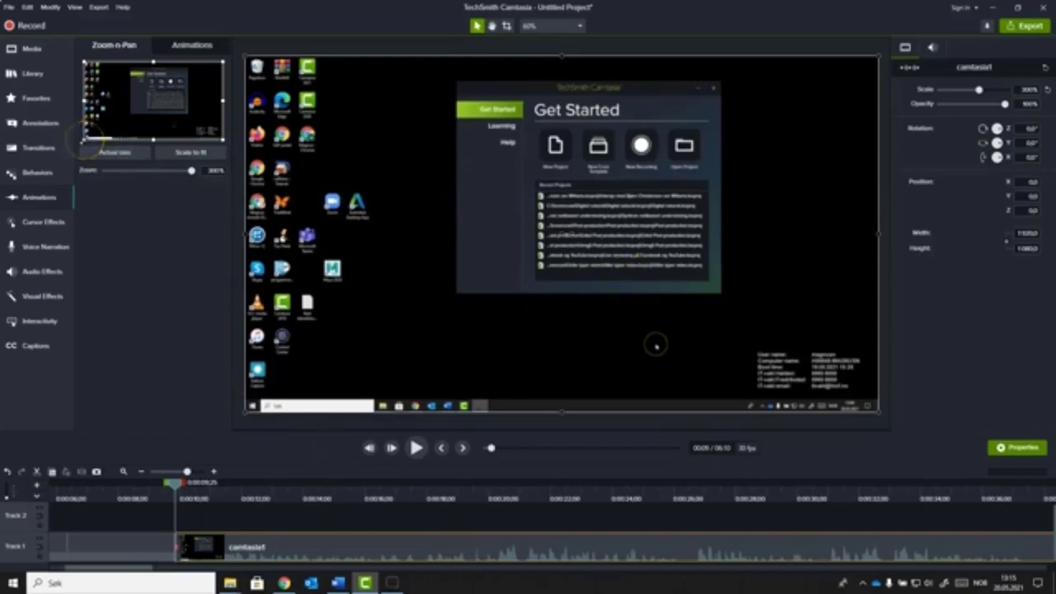
- Zoom in on the Get Started window at the start of camtasia1 to about 485% and play the zoomed section
drag(85, 138, 123, 117)
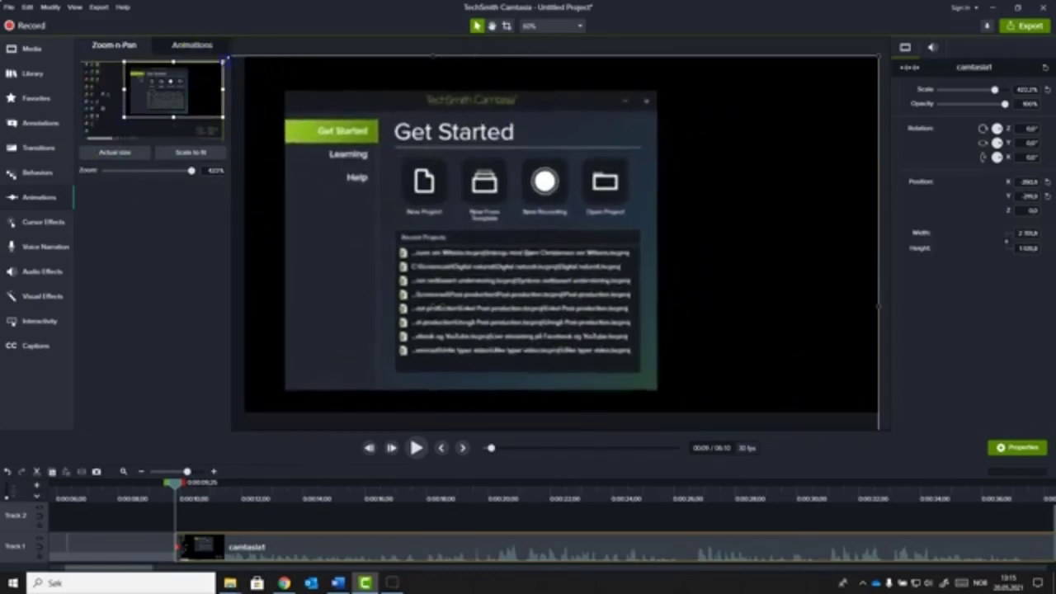
drag(222, 61, 189, 91)
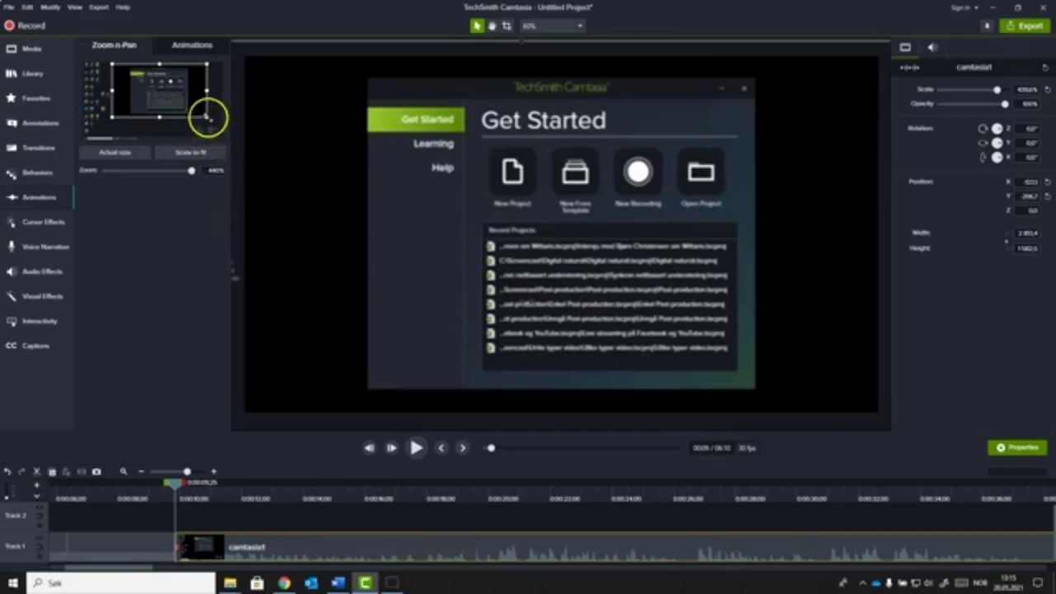
drag(207, 114, 202, 114)
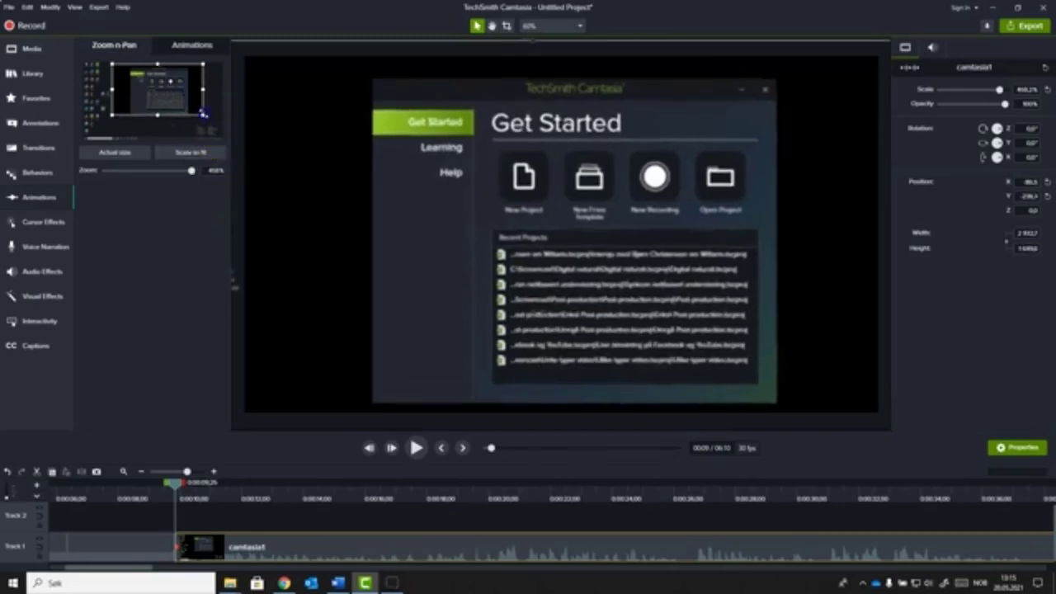
drag(112, 63, 116, 67)
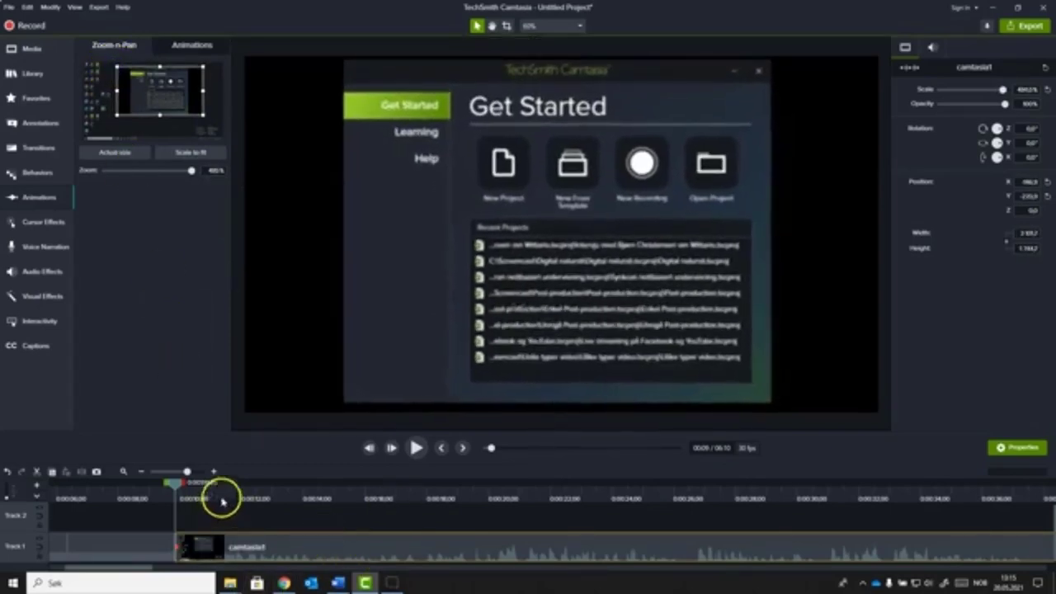
click(417, 447)
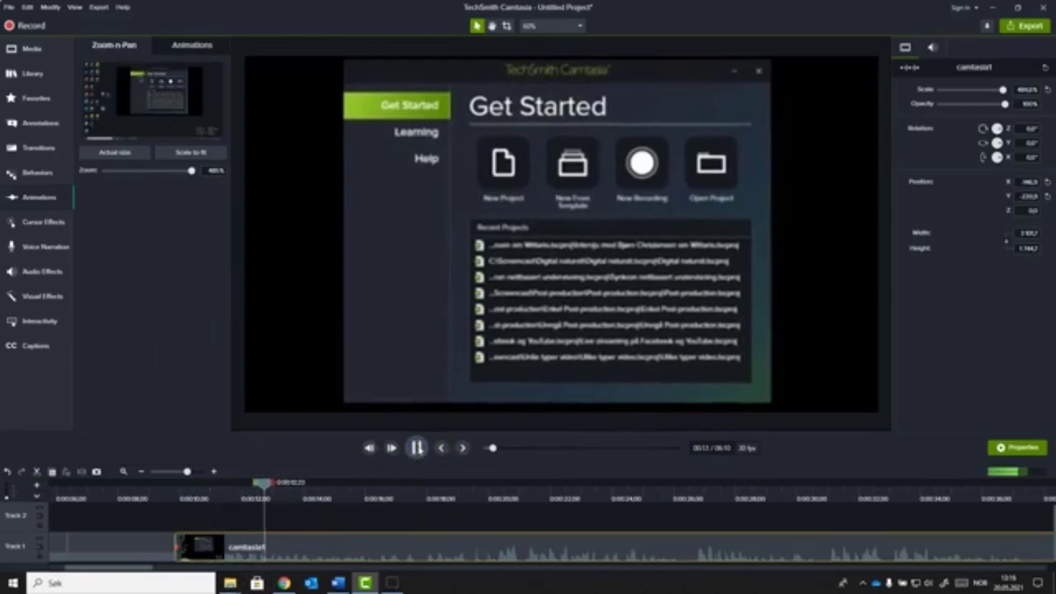
click(417, 447)
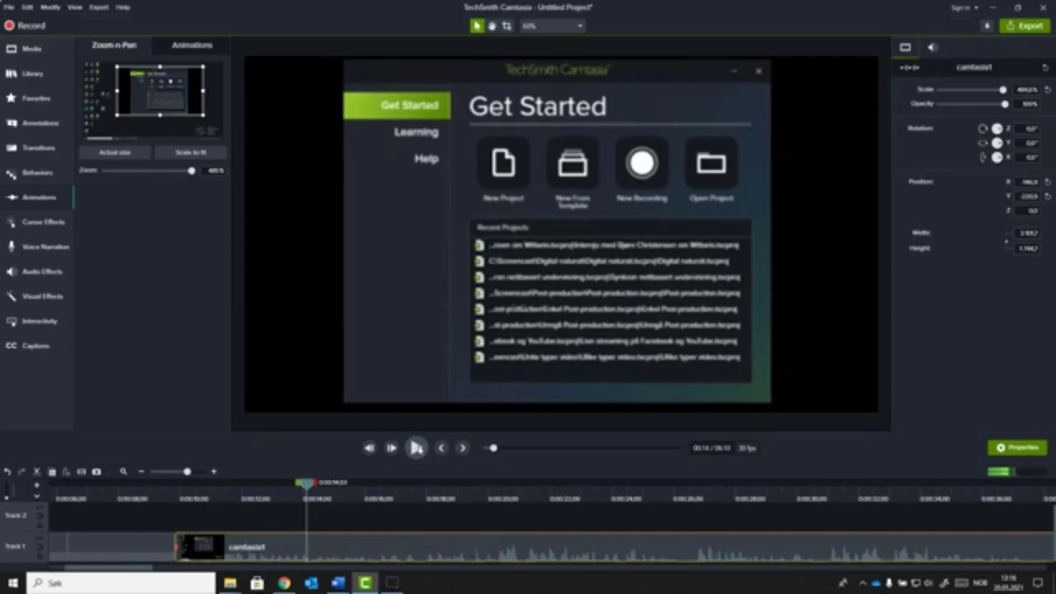
- Search the camtasia1 audio for the first long silent pause and place the playhead at its beginning, about 0:00:37;25
drag(306, 483, 375, 490)
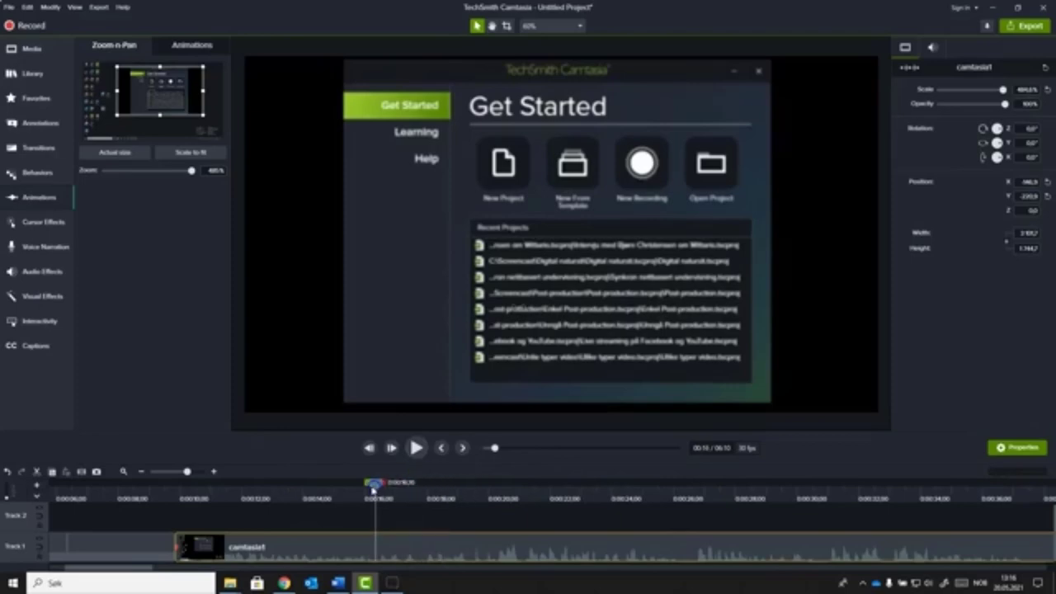
click(142, 471)
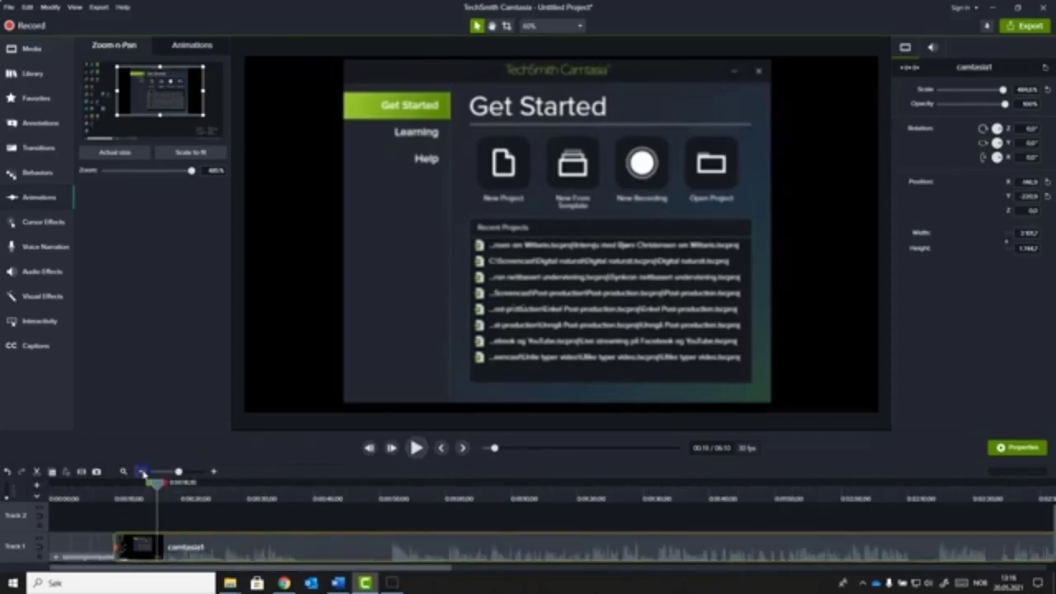
drag(155, 487, 284, 497)
click(282, 528)
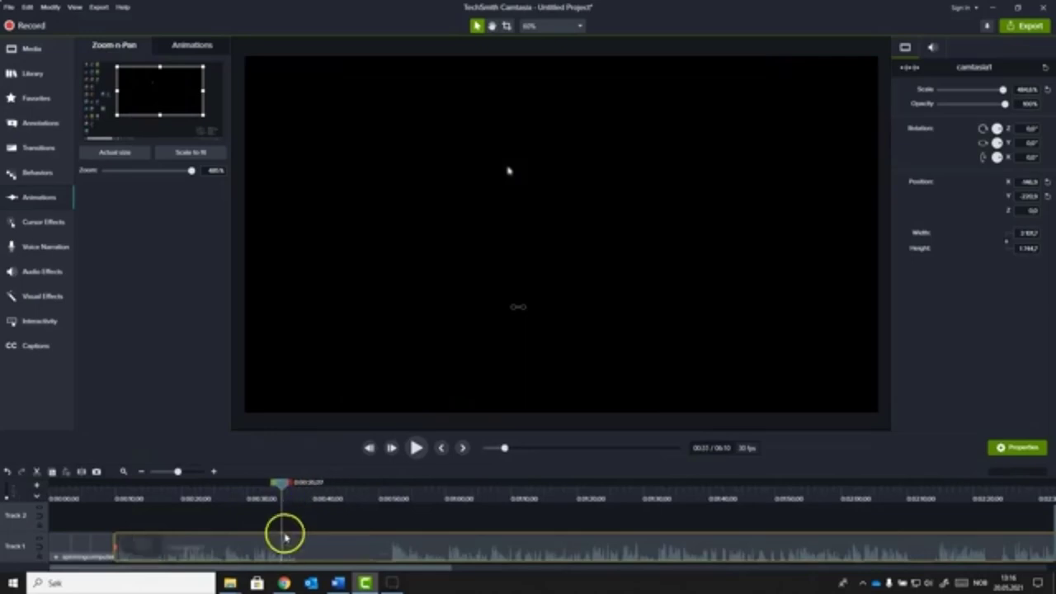
key(space)
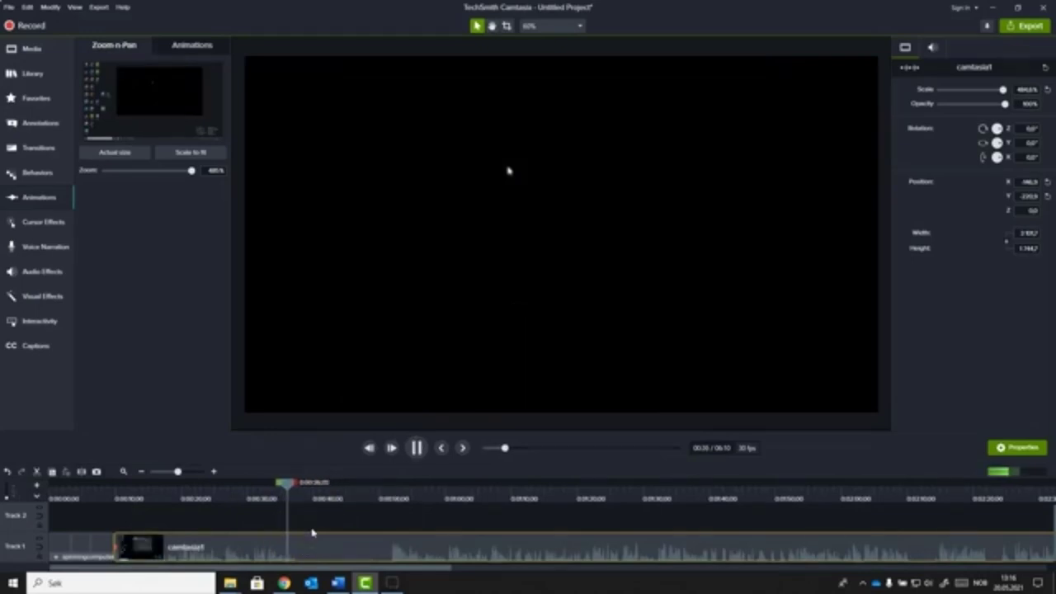
key(space)
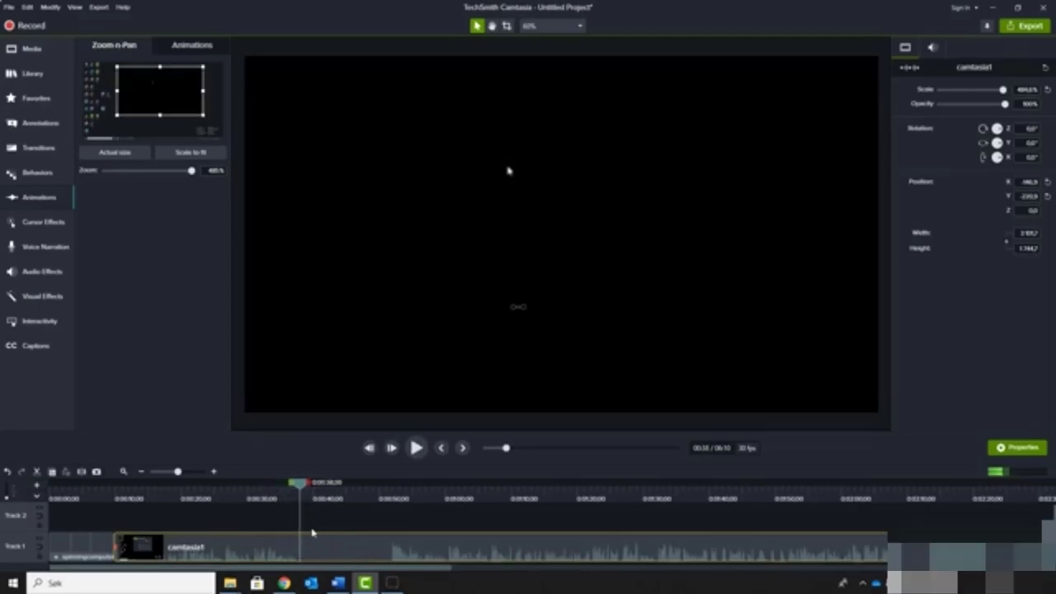
click(318, 534)
click(305, 485)
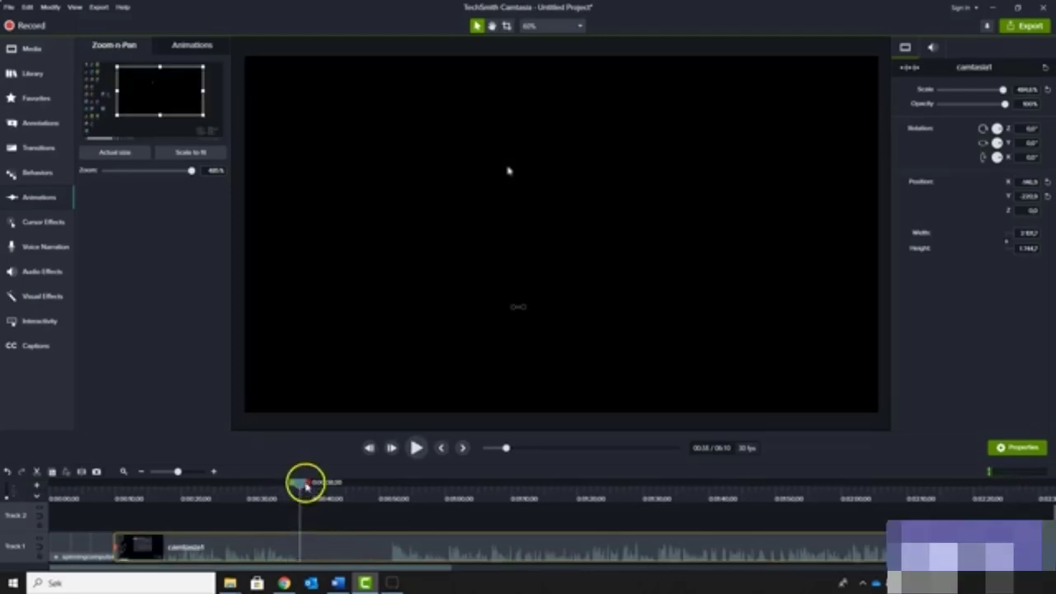
mouse_move(301, 487)
mouse_down()
mouse_move(198, 489)
mouse_move(287, 500)
mouse_up()
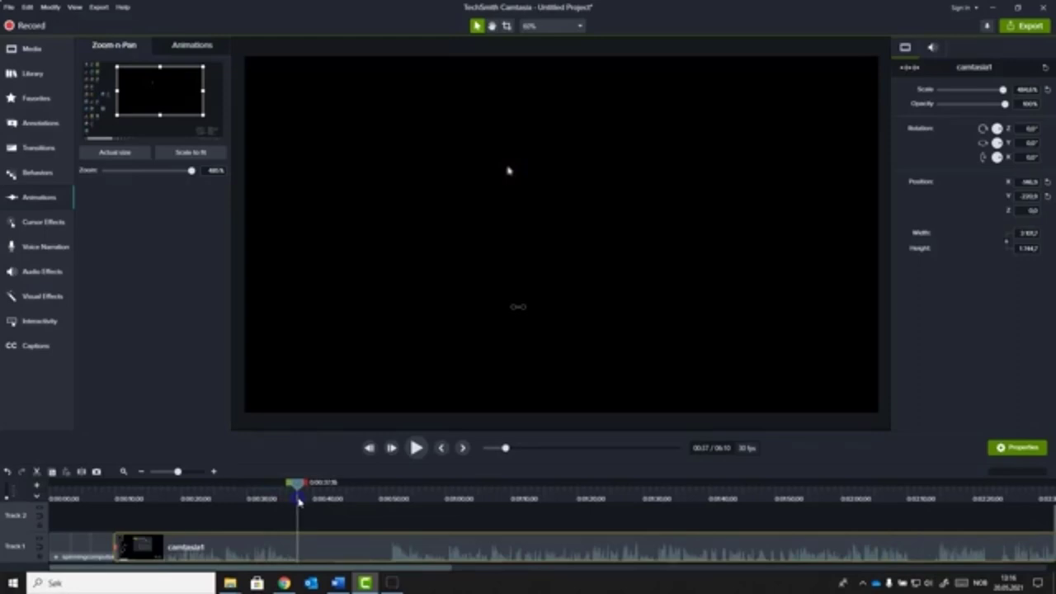
mouse_move(298, 501)
mouse_down()
mouse_move(417, 505)
mouse_move(277, 509)
mouse_move(384, 512)
mouse_move(302, 521)
mouse_up()
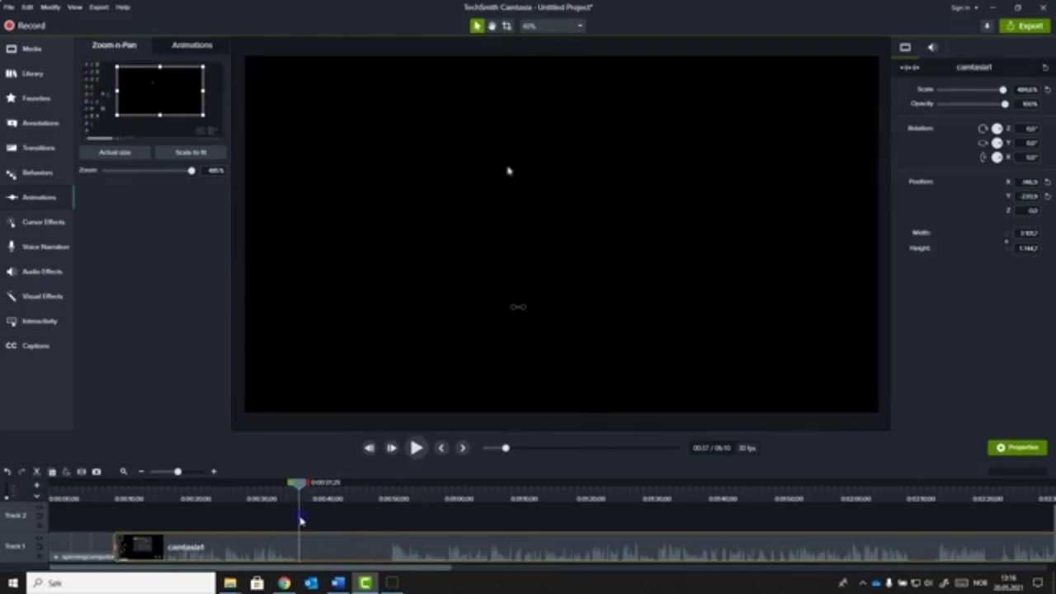
click(308, 544)
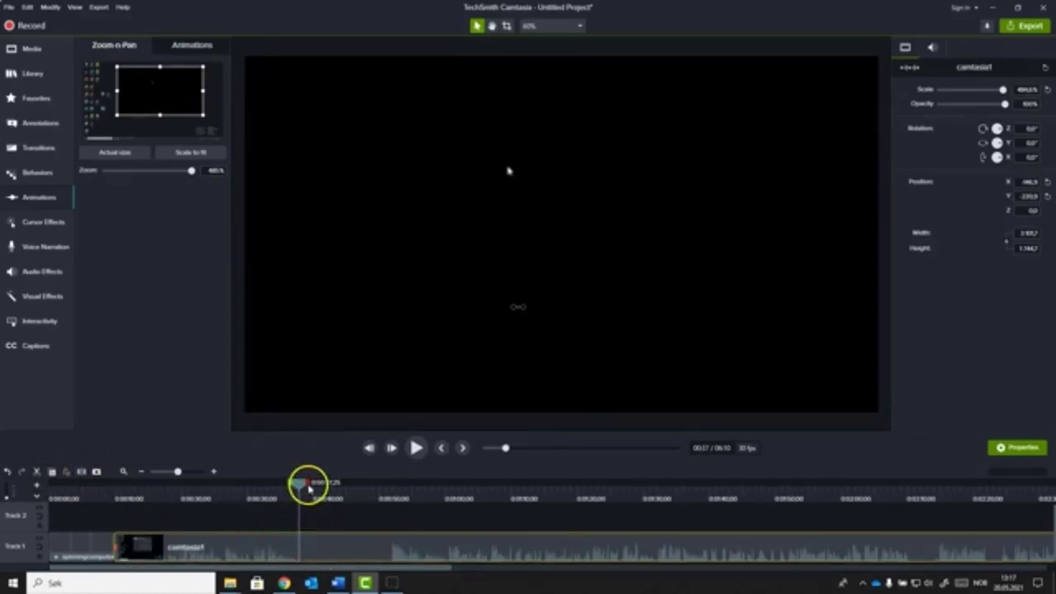
- Cut the silent stretch from about 0:00:37;25 to 0:00:51;20 out of the timeline and play across the cut
drag(309, 486, 397, 485)
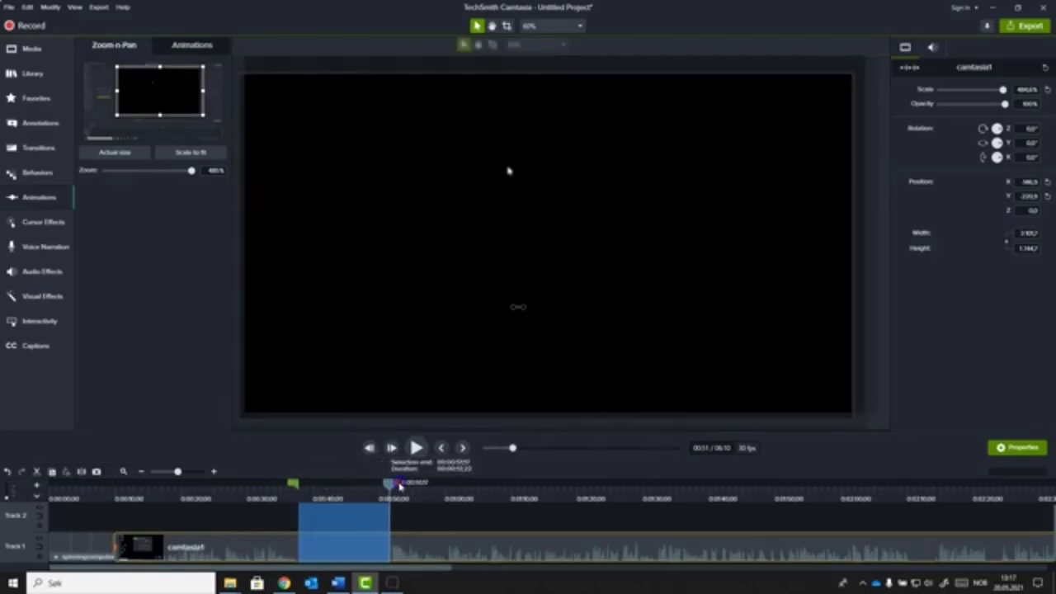
drag(400, 487, 399, 487)
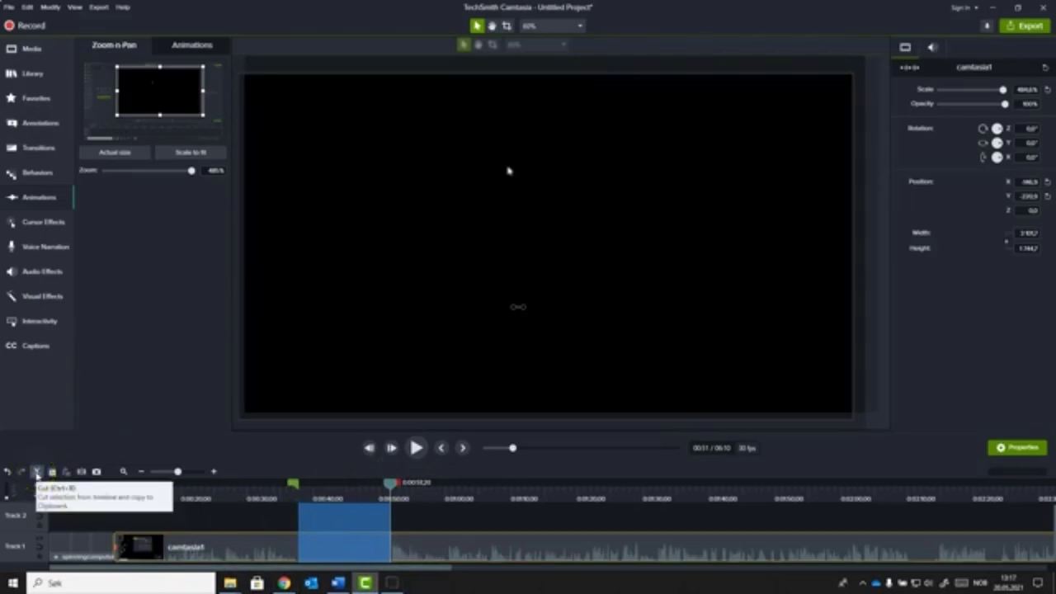
click(36, 471)
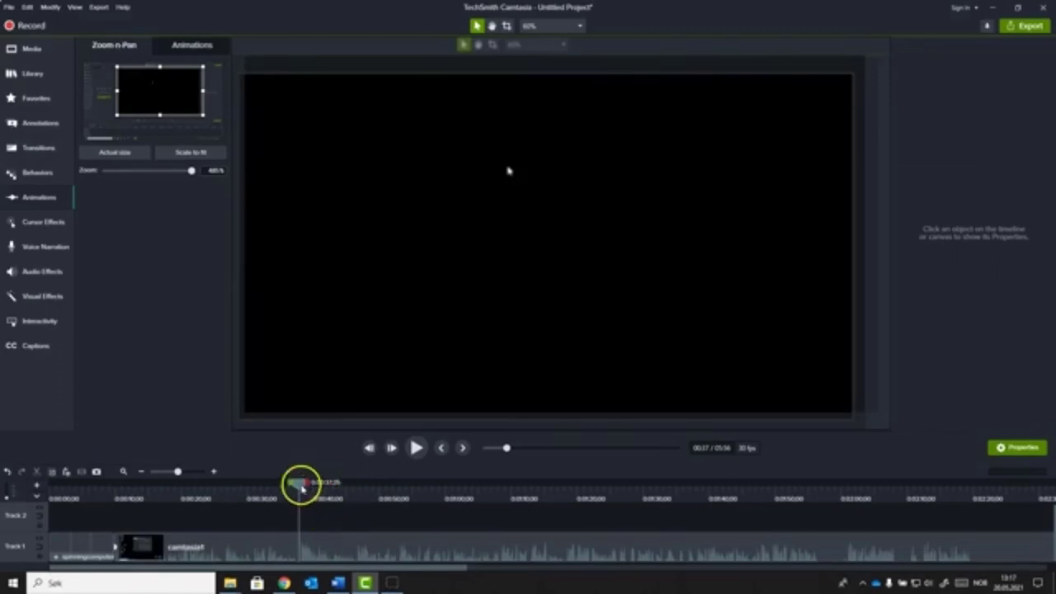
drag(301, 486, 280, 489)
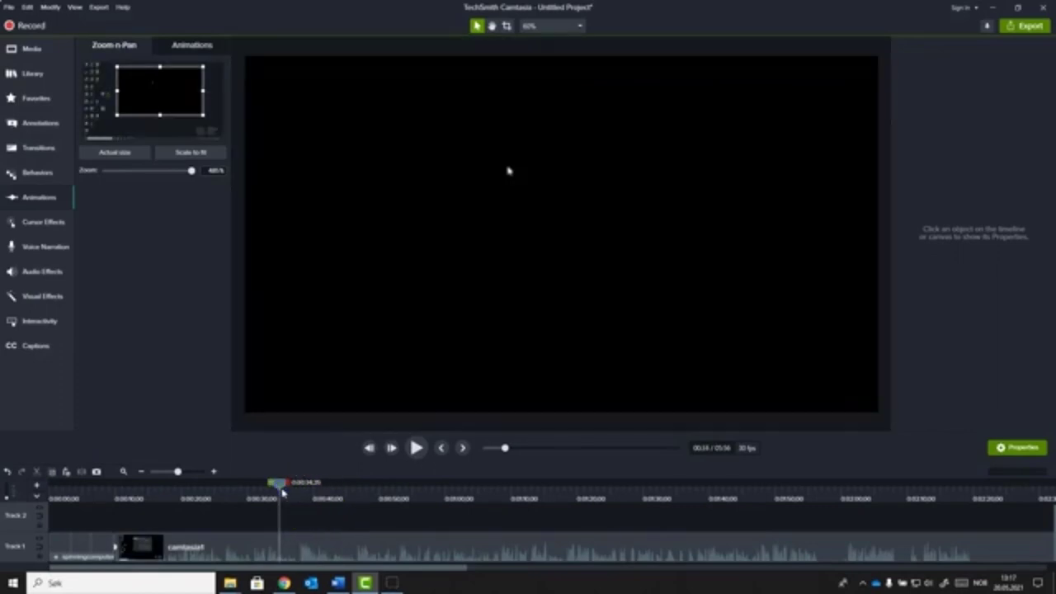
key(space)
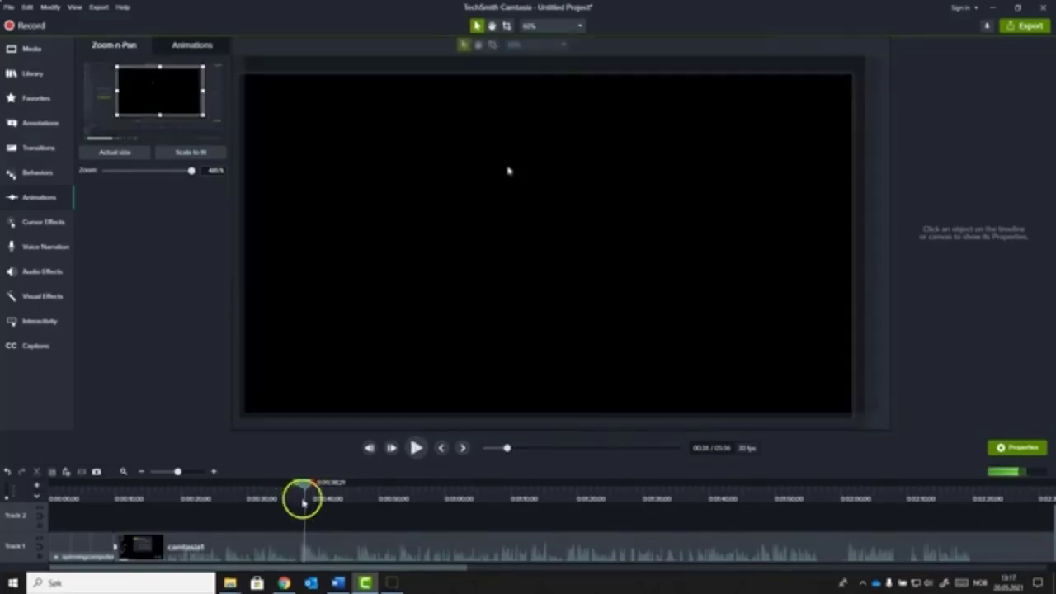
- Add a scale-to-fit Zoom-n-Pan animation to camtasia1 at about 0:00:37;21
drag(307, 486, 302, 486)
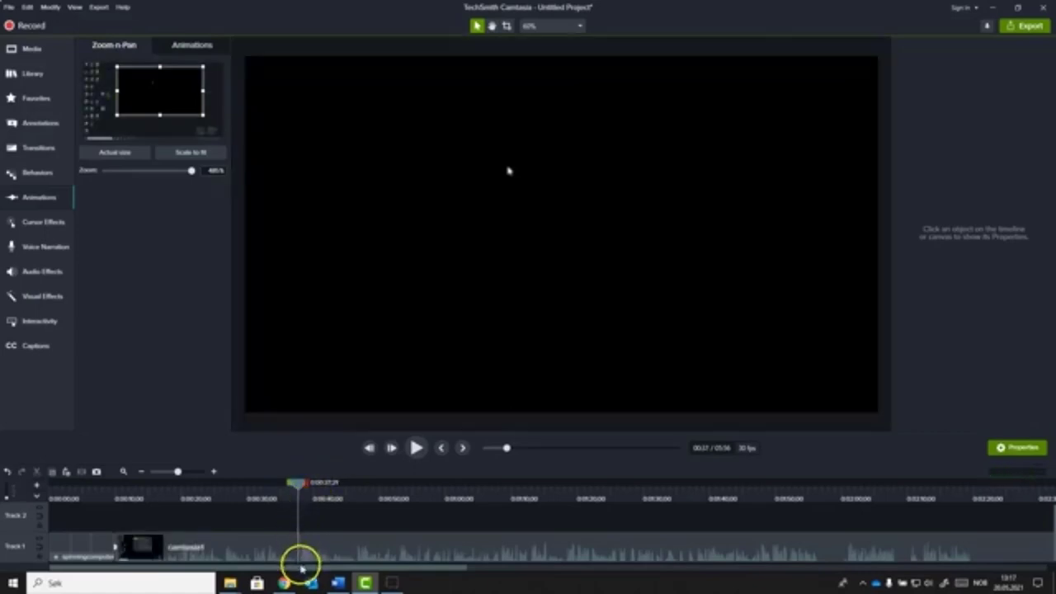
click(22, 202)
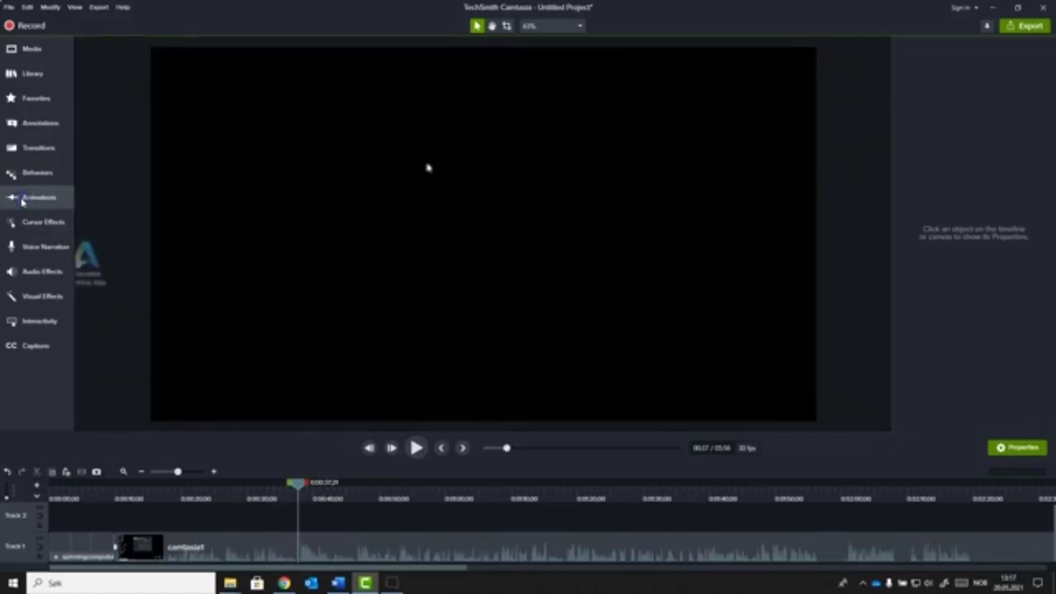
click(21, 201)
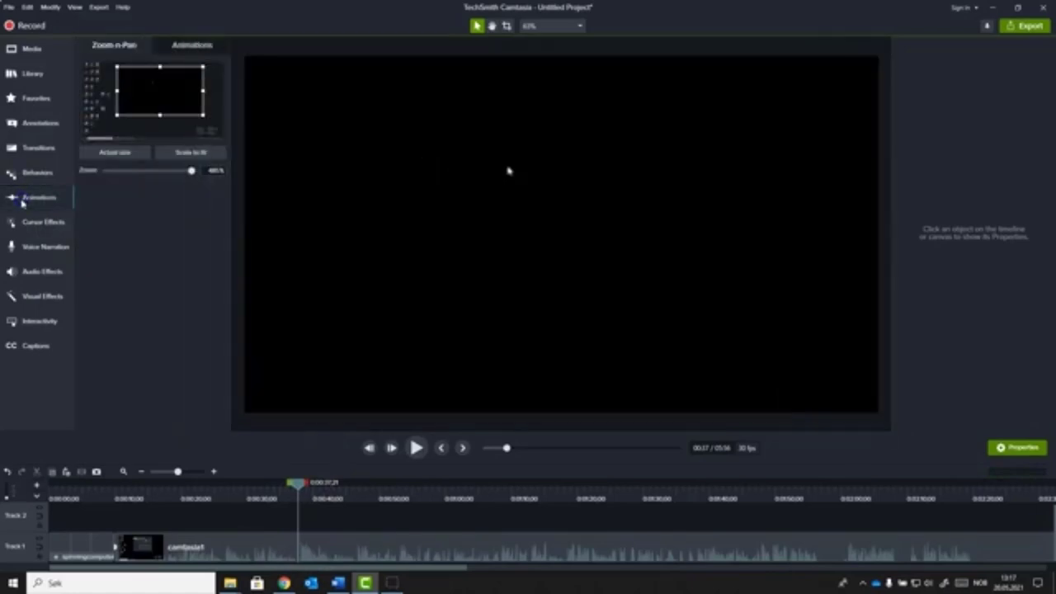
click(196, 155)
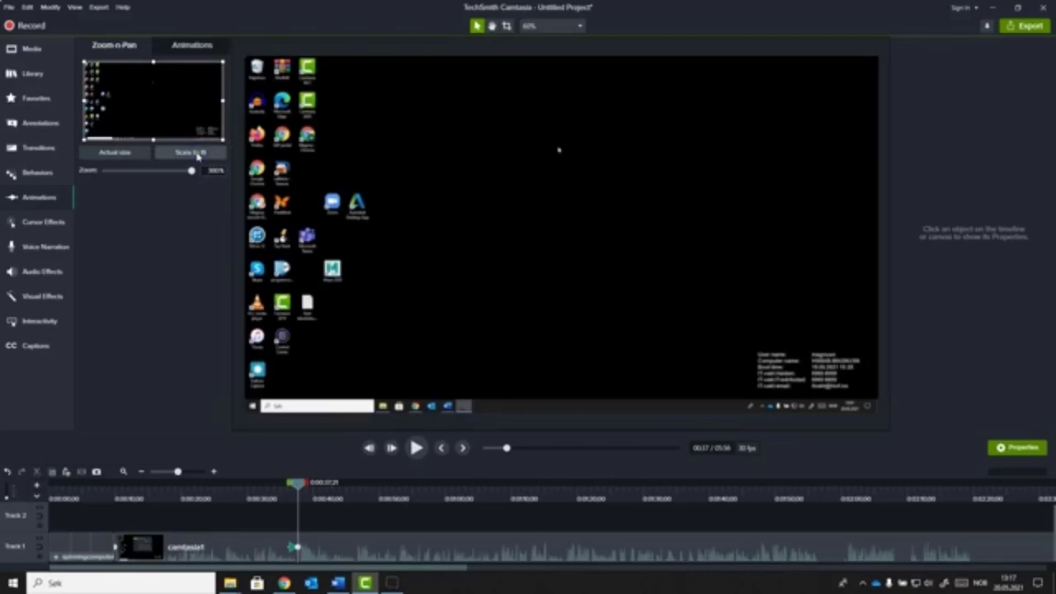
- Make the zoom-out animation start at about 0:00:34;06 and end at about 0:00:38;16, and return the playhead to just before it
click(293, 544)
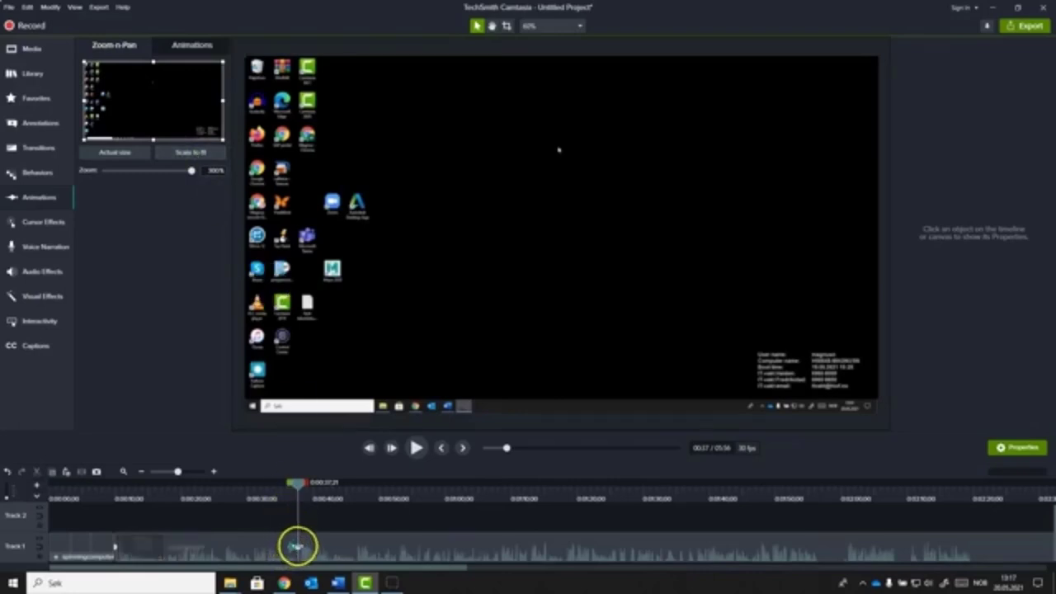
click(297, 547)
drag(299, 547, 275, 546)
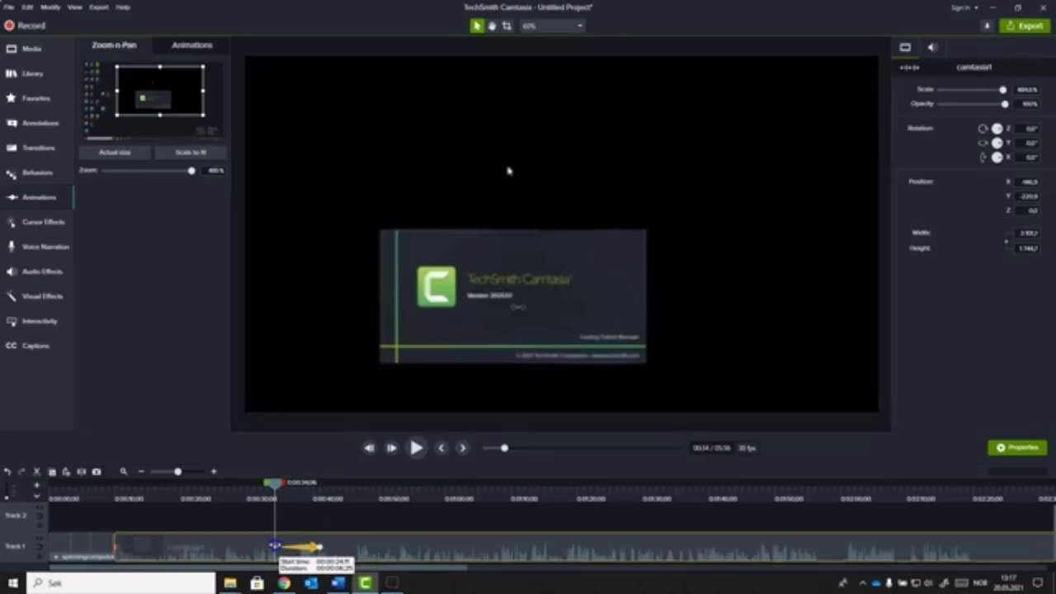
click(319, 546)
drag(319, 546, 298, 546)
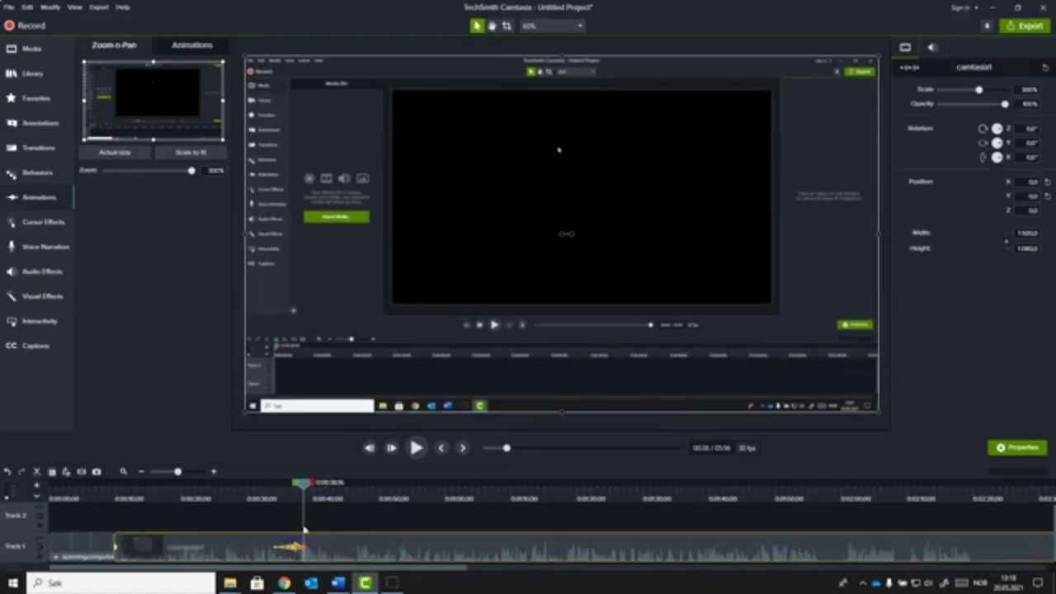
click(307, 485)
drag(306, 485, 268, 486)
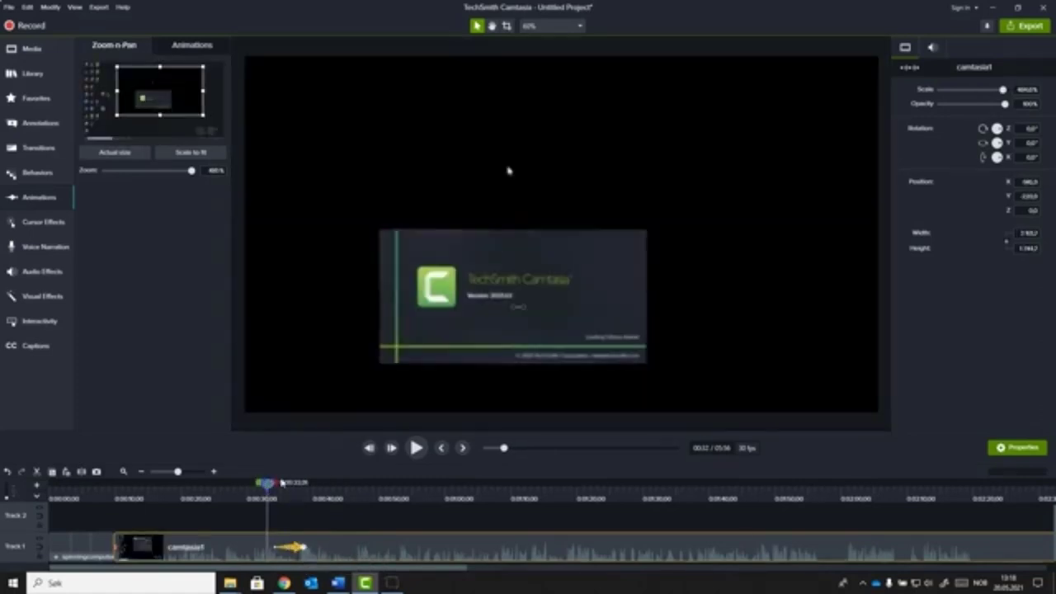
- Play back the zoom-out animation on camtasia1 to check its timing
key(space)
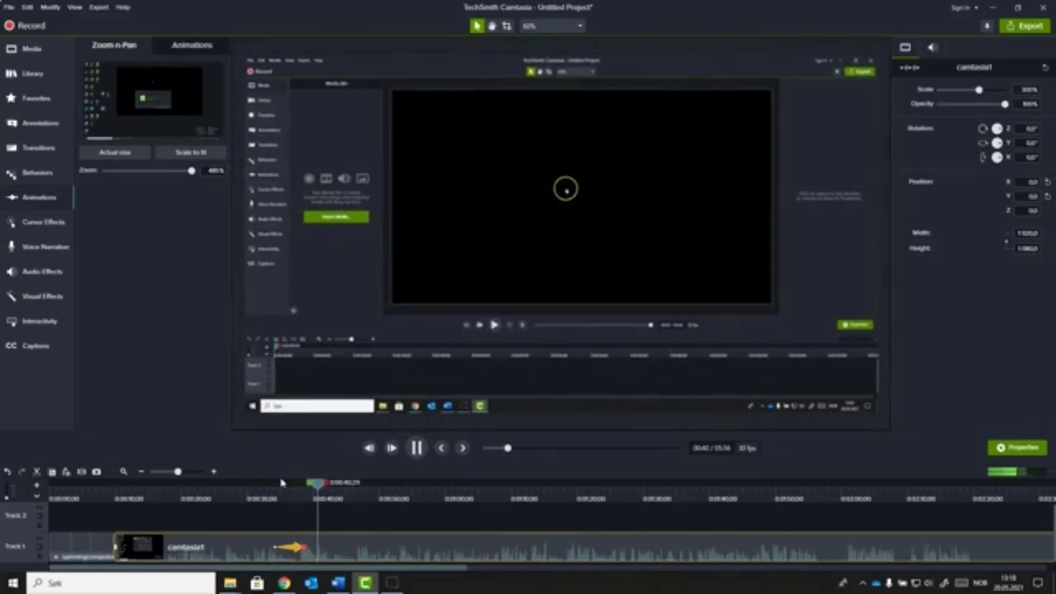
key(space)
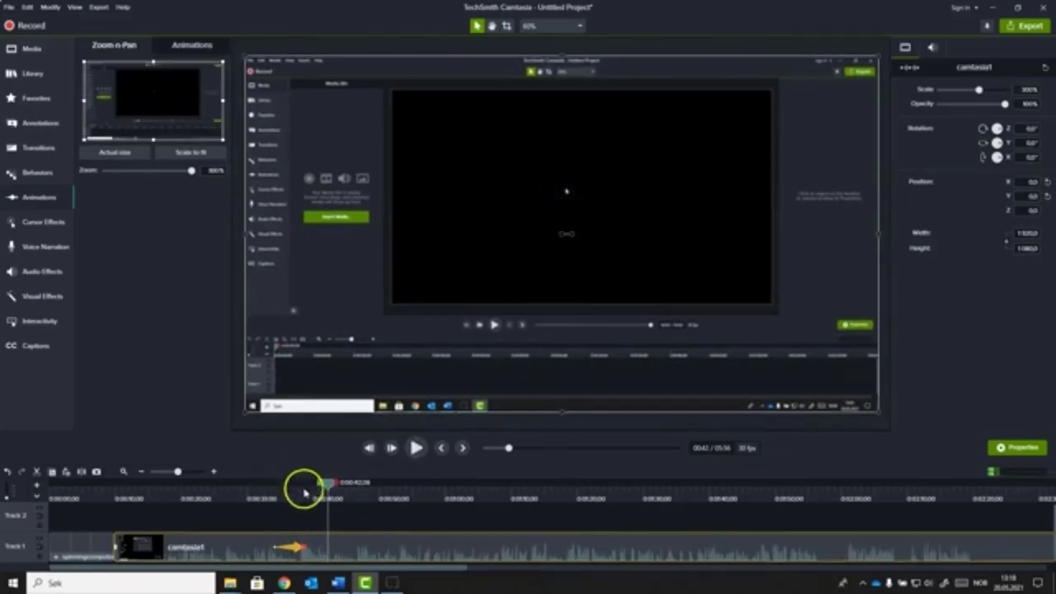
- Split camtasia1 at about 0:02:20;06 and delete the part after the split
drag(329, 487, 573, 494)
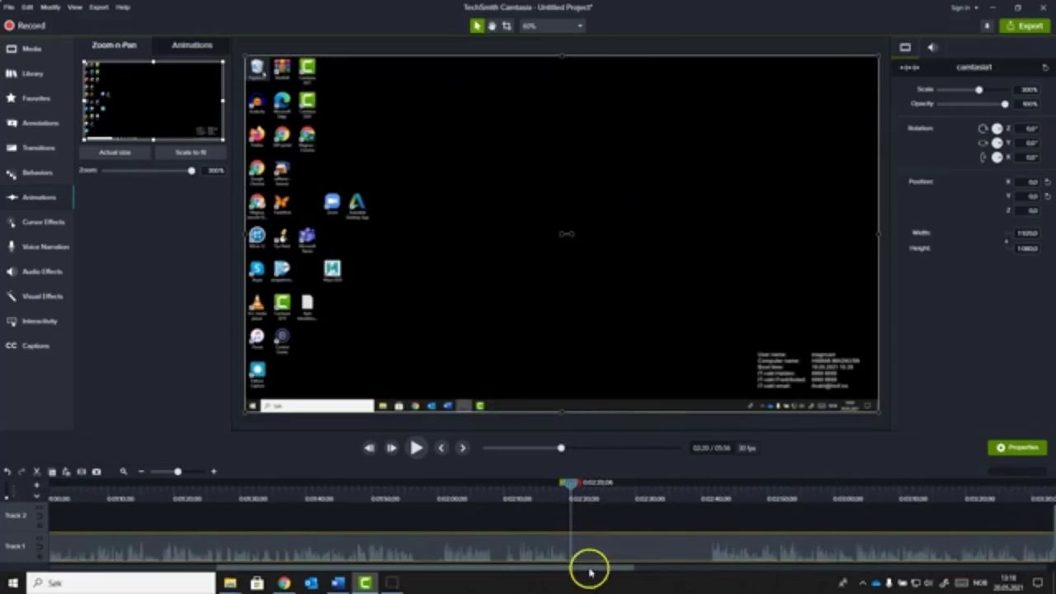
click(83, 472)
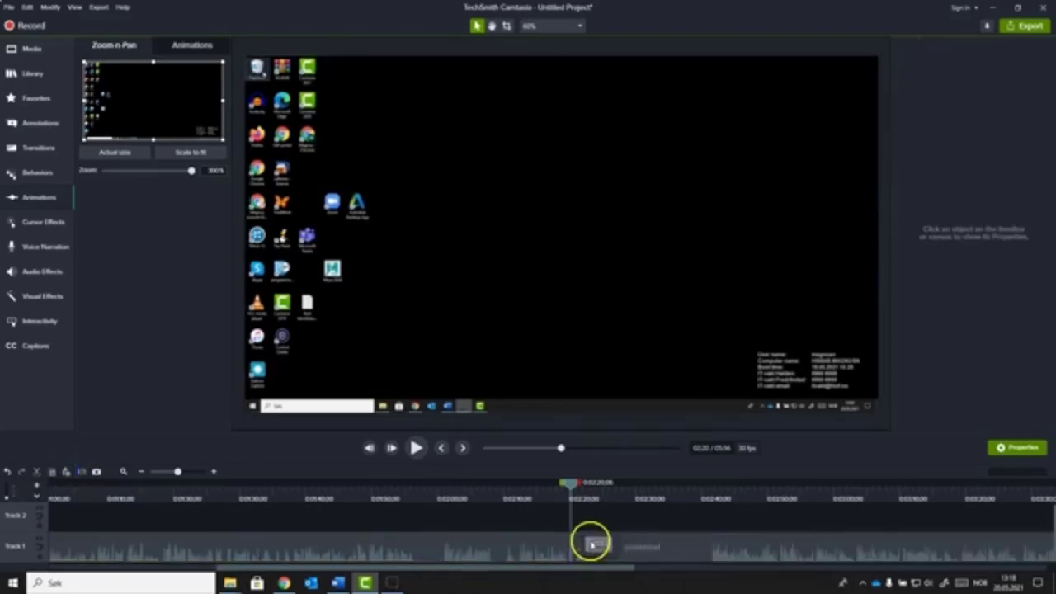
click(716, 545)
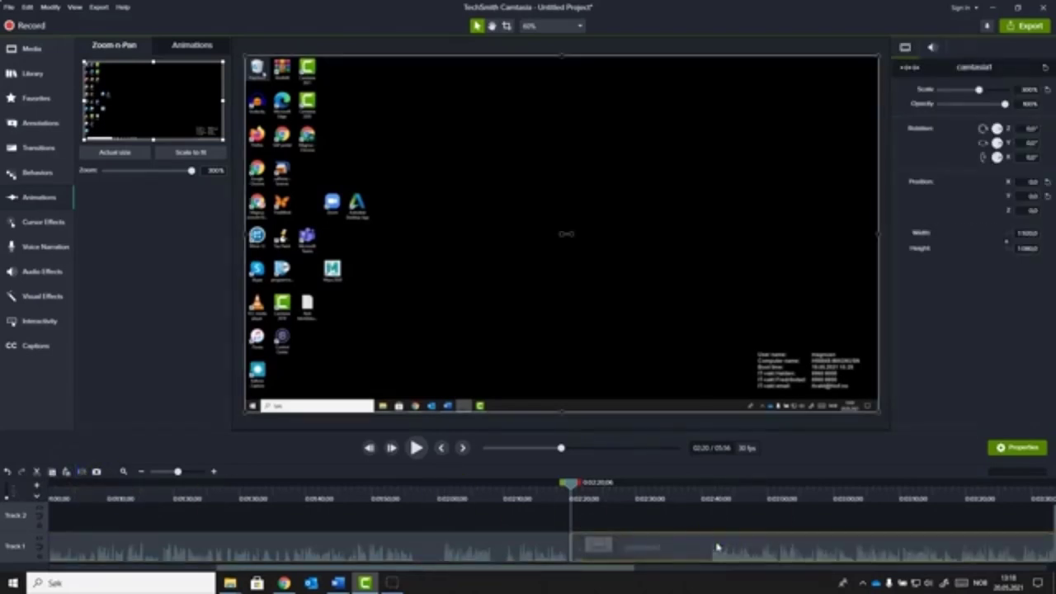
key(Delete)
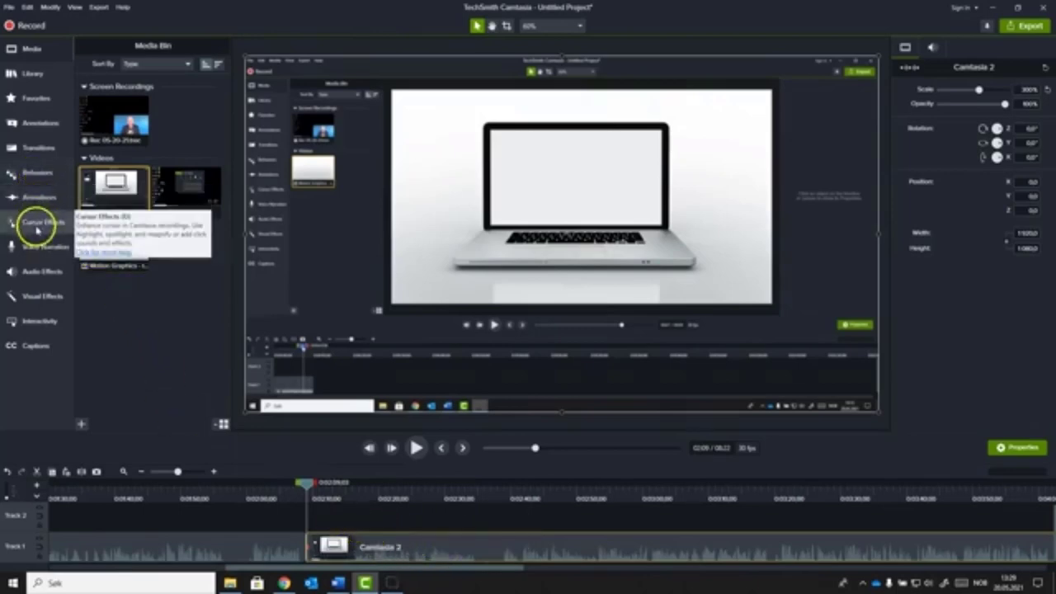
- Play the start of the Camtasia 2 clip and place the playhead at about 0:02:21;21 for a Zoom-n-Pan animation
click(37, 199)
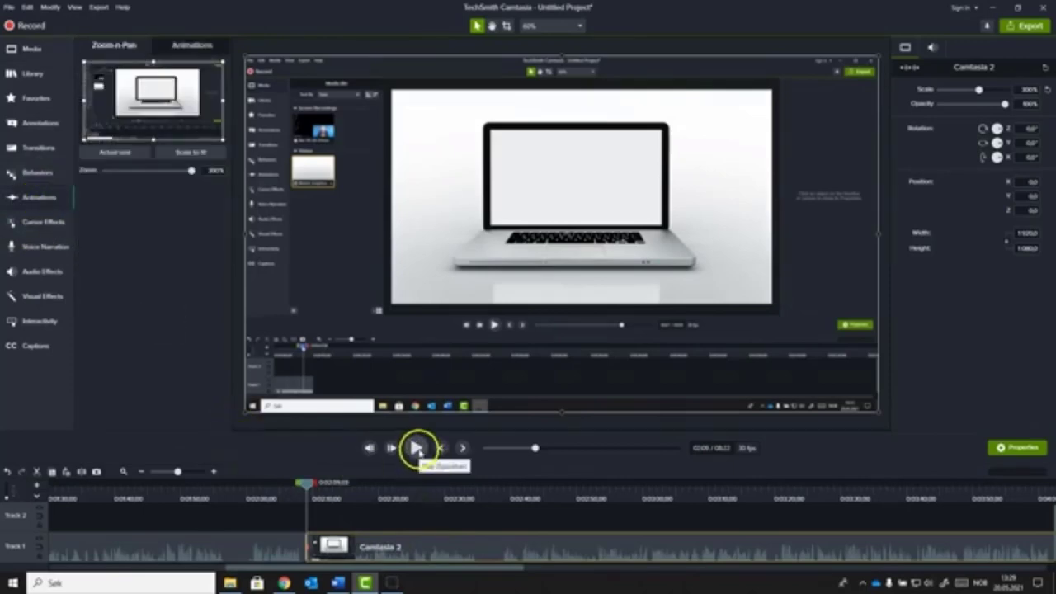
click(417, 448)
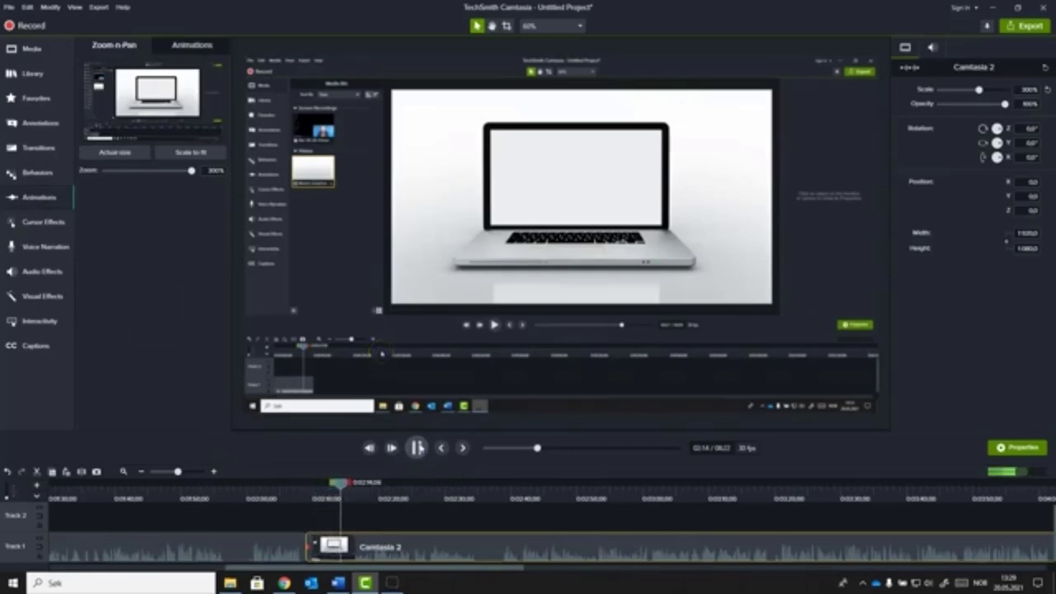
click(417, 448)
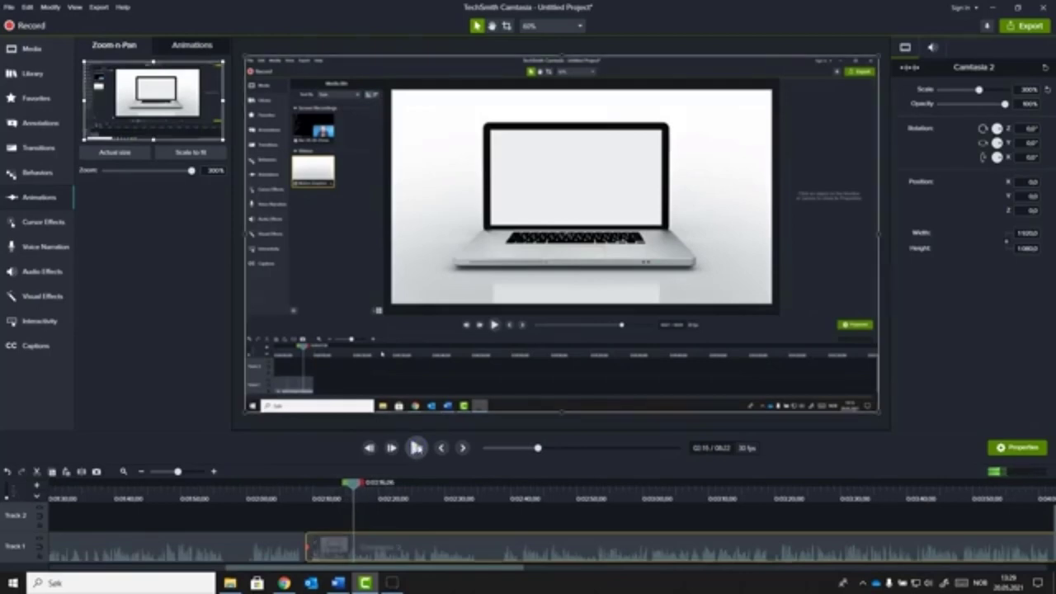
drag(352, 483, 389, 501)
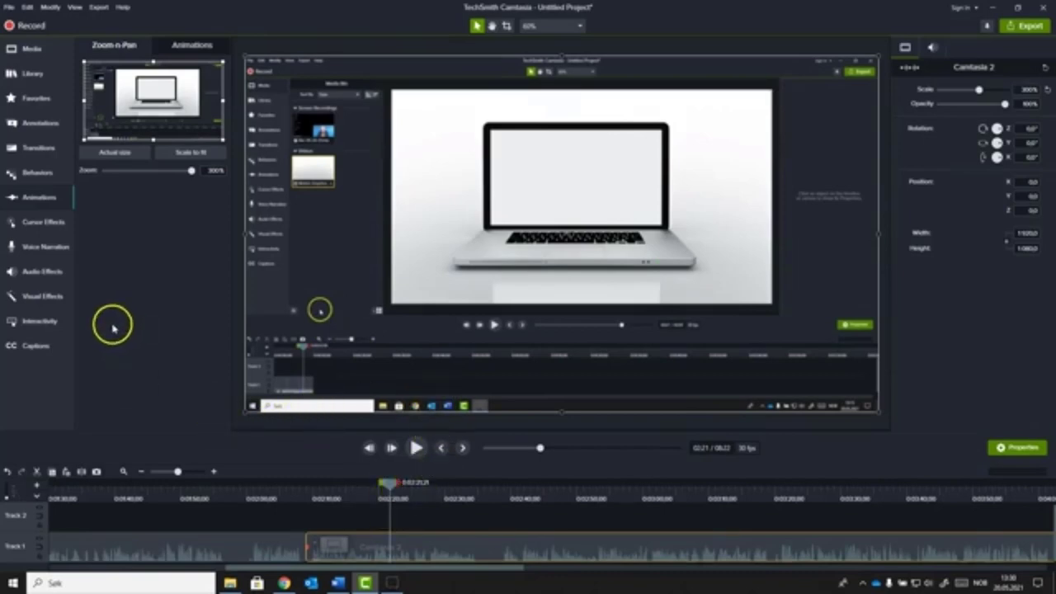
click(34, 175)
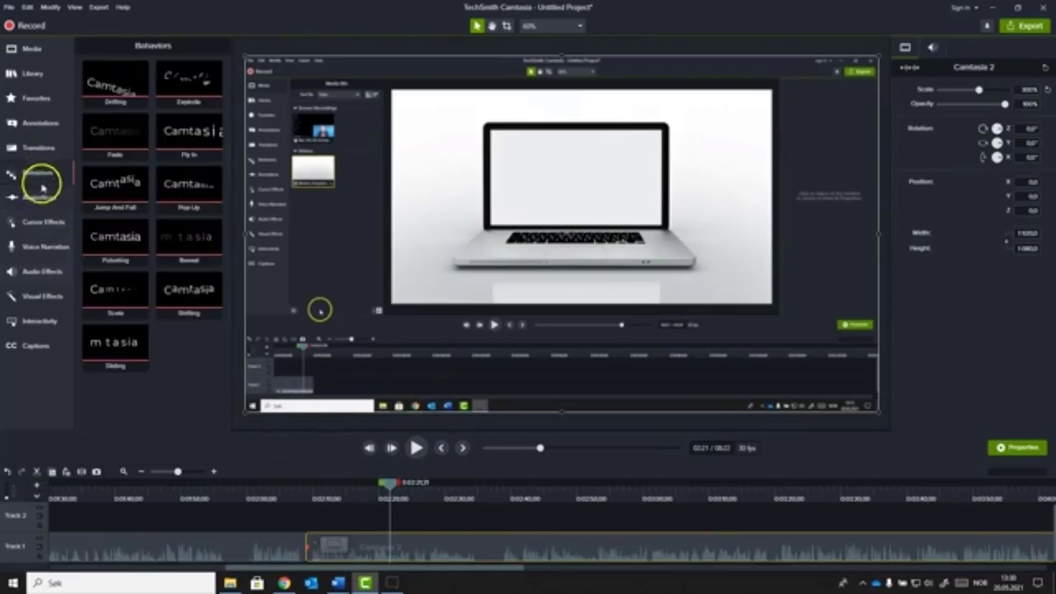
click(45, 225)
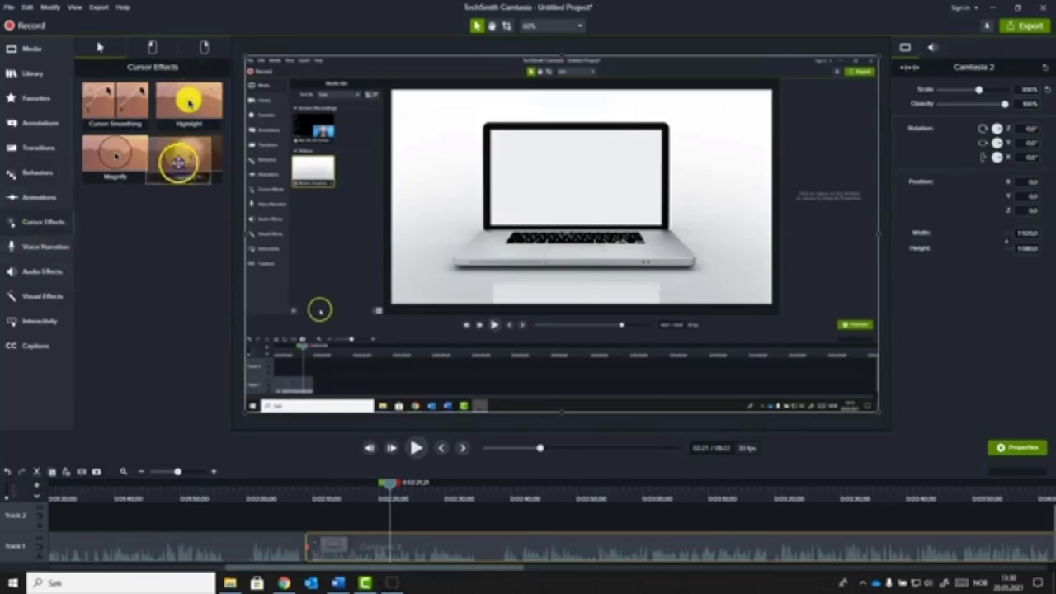
drag(178, 163, 204, 163)
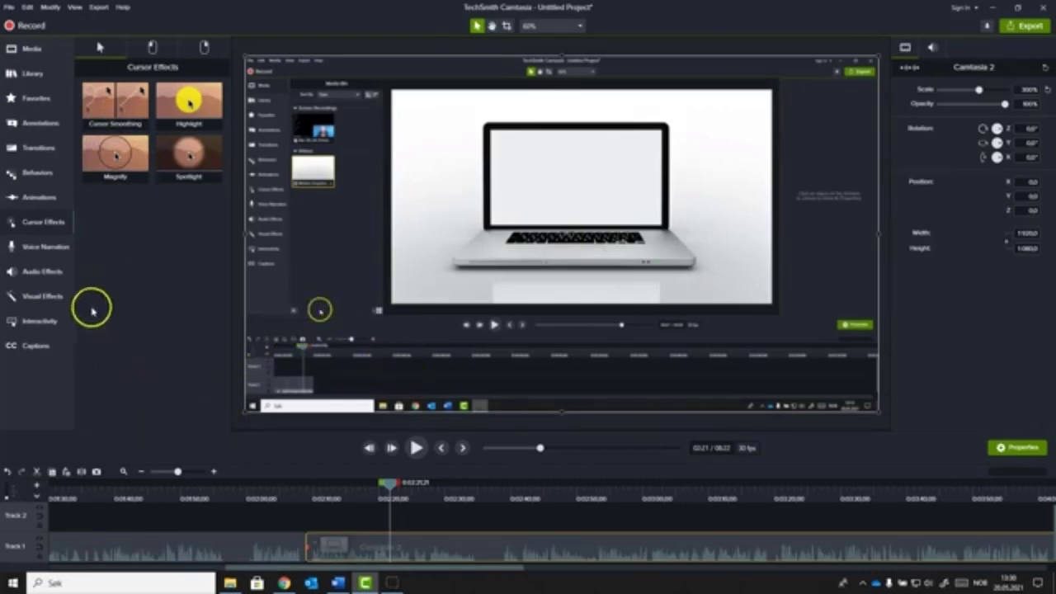
- Add a Zoom-n-Pan animation to Camtasia 2 at about 0:02:21;21, zooming to about 719% on the recording's lower-left corner
click(39, 206)
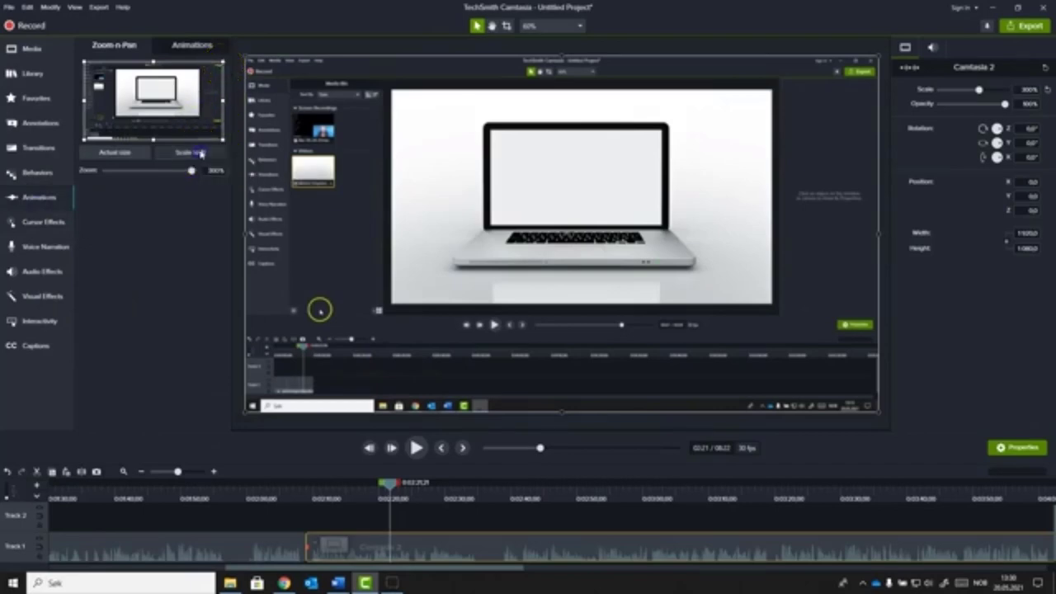
drag(223, 63, 142, 130)
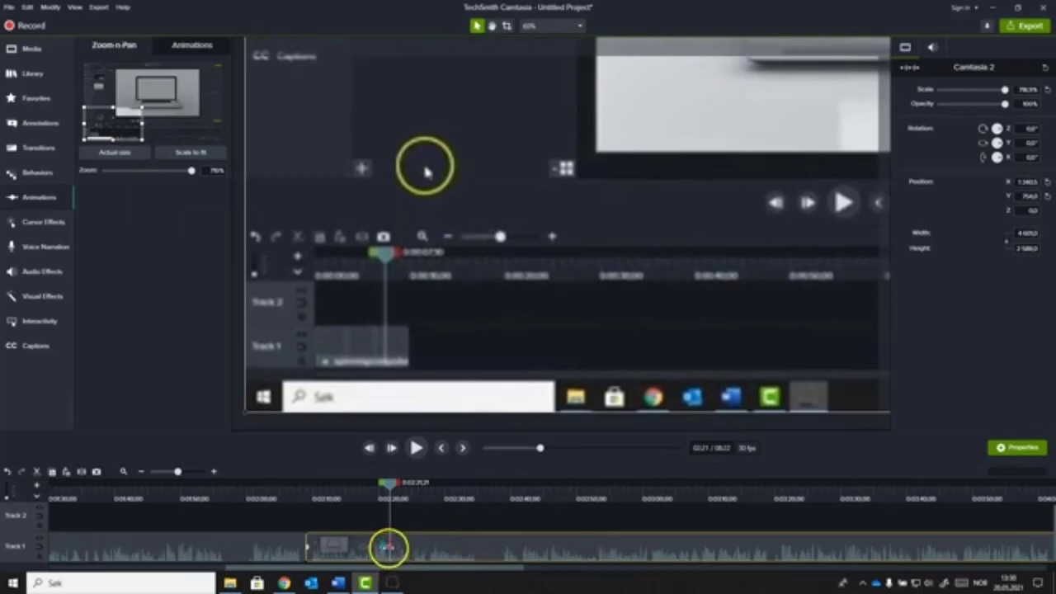
click(386, 549)
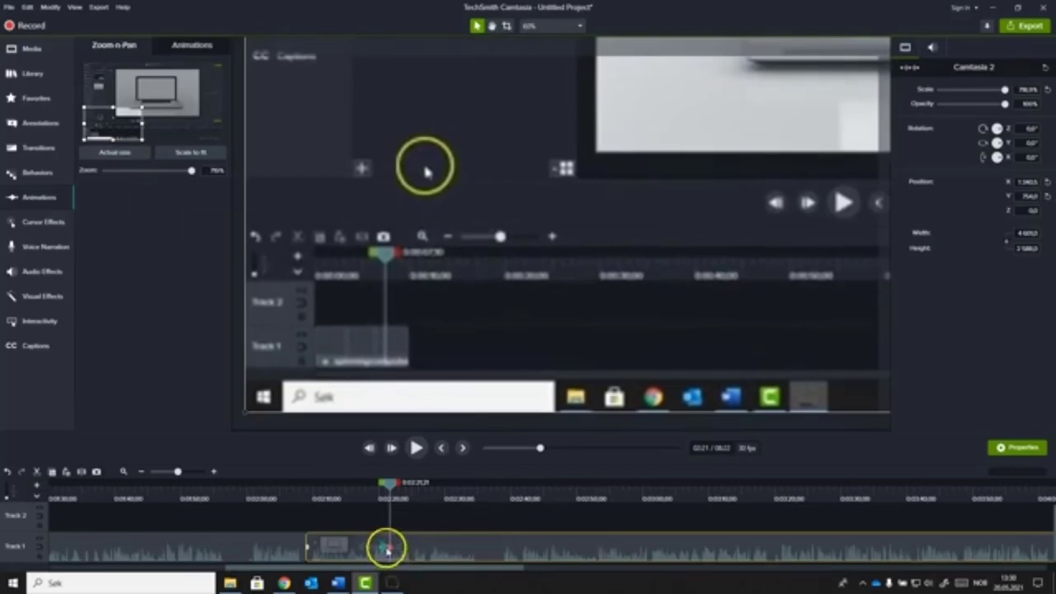
- Add a red Sketch Motion rectangle at about 0:02:21;21 and shrink it to frame the recording's plus icon for adding media
click(37, 124)
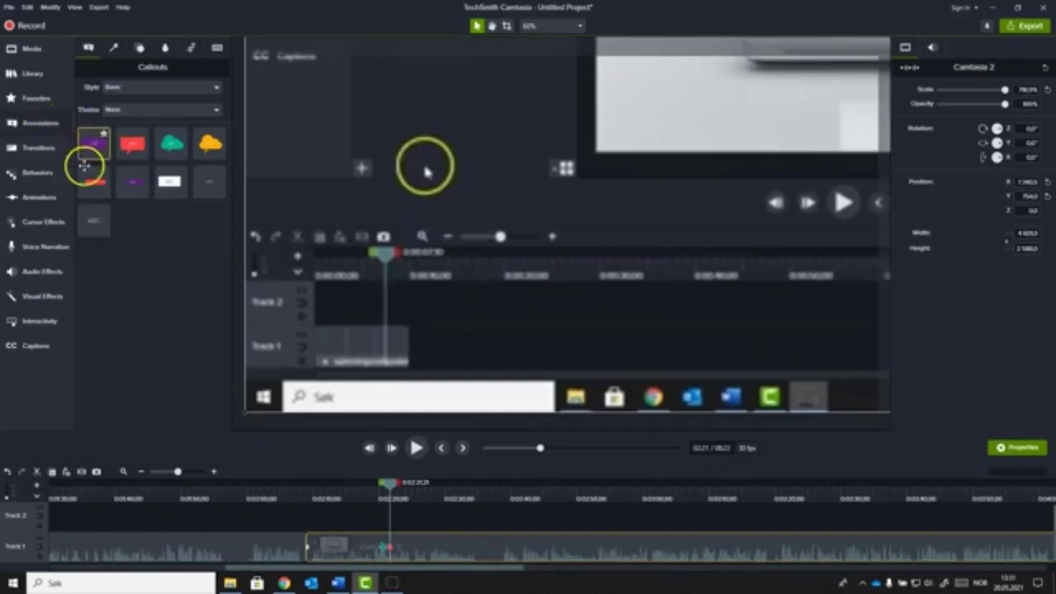
click(115, 48)
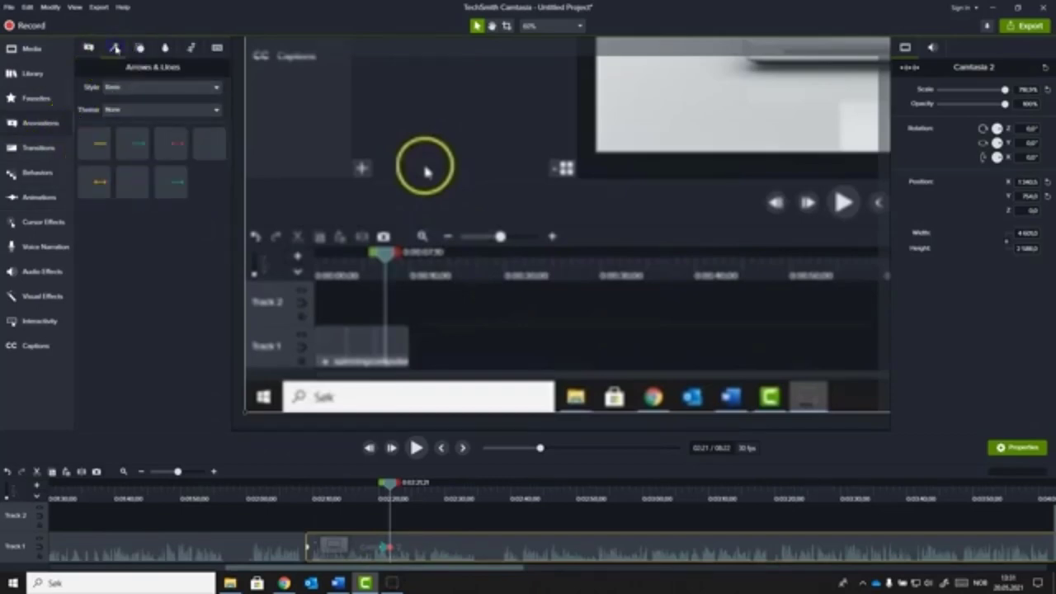
click(139, 49)
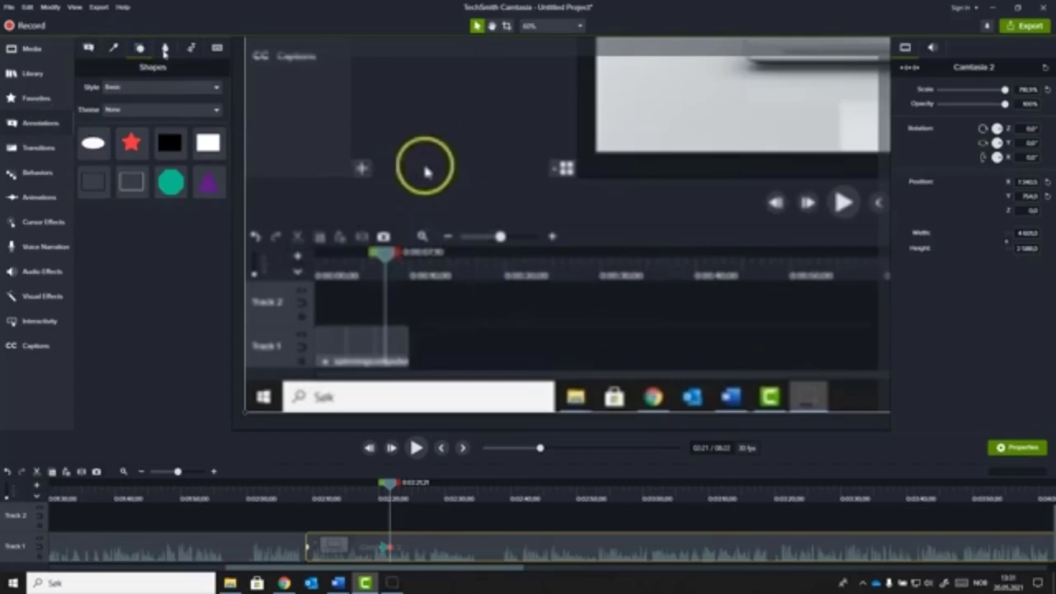
click(165, 49)
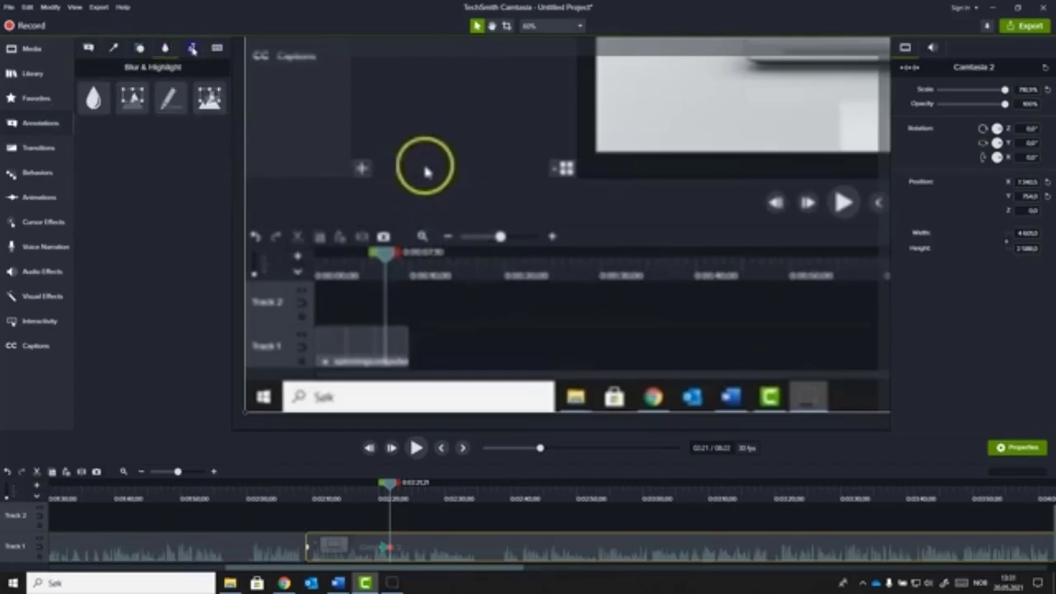
click(189, 48)
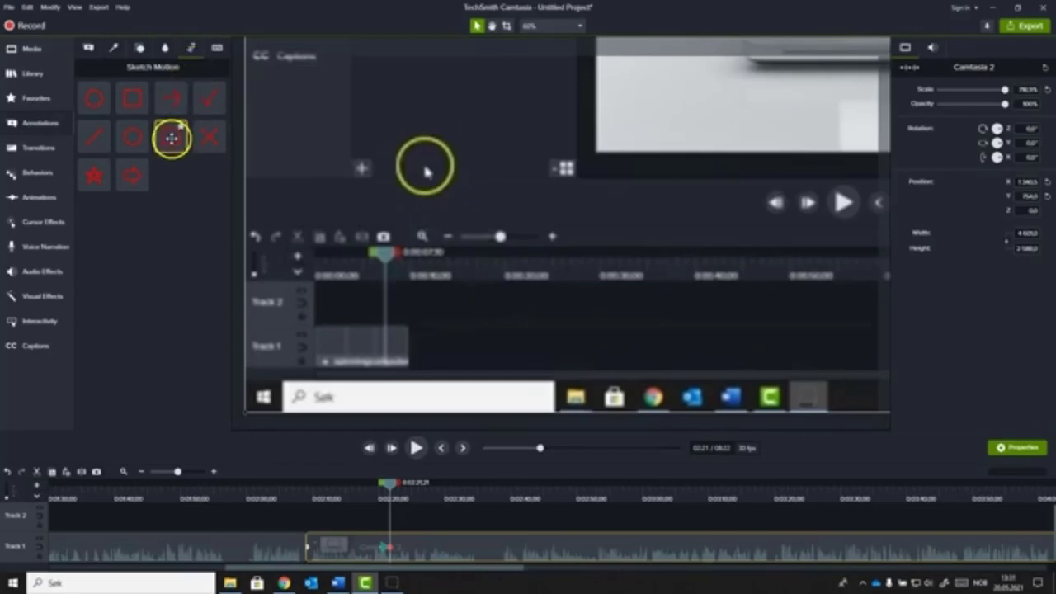
drag(171, 137, 430, 145)
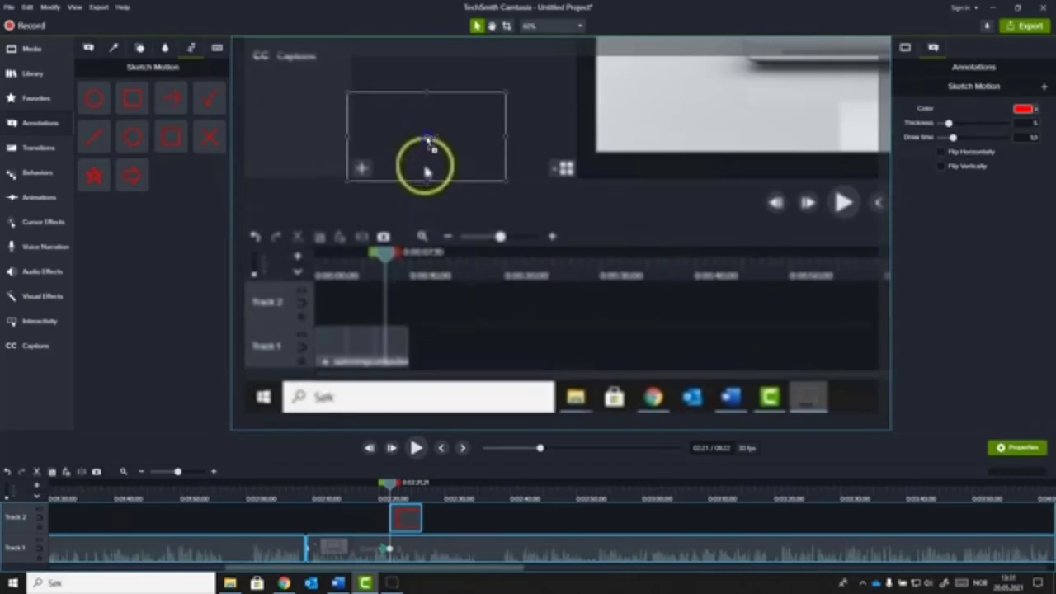
click(430, 144)
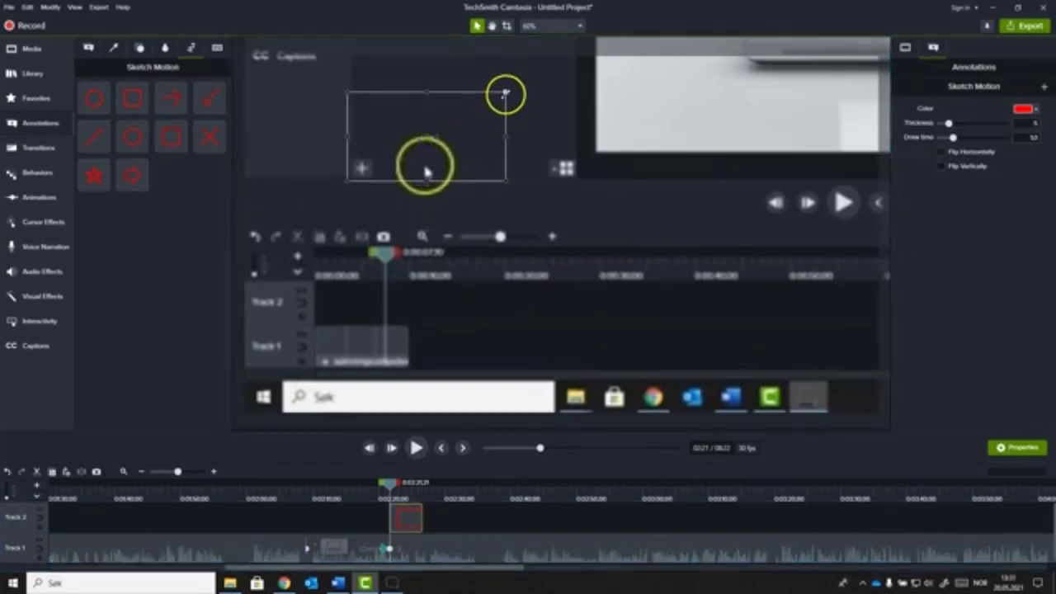
drag(504, 93, 383, 154)
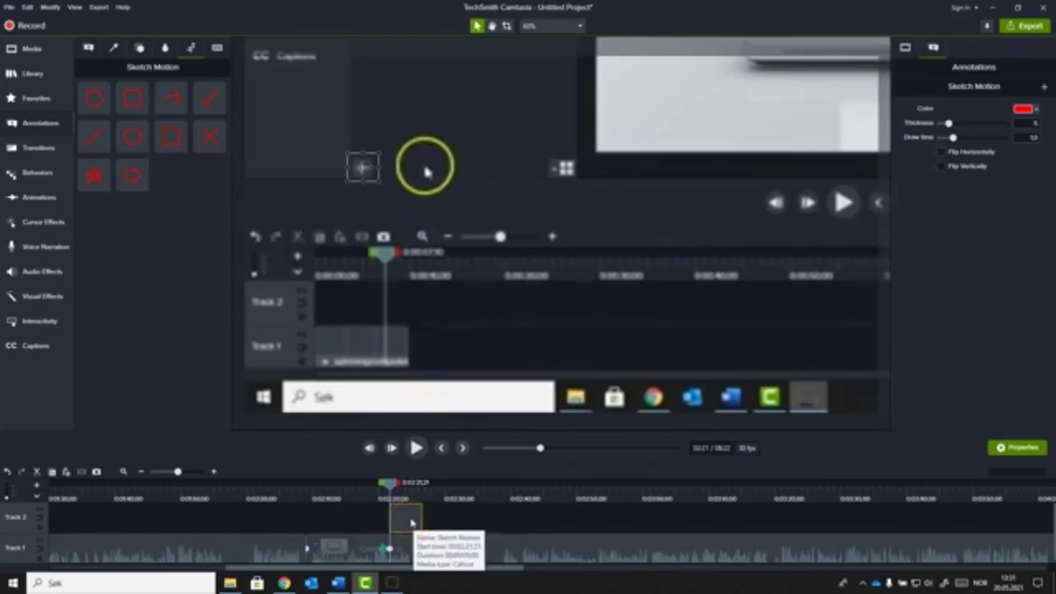
- Play back the zoom-in and the Sketch Motion rectangle from about 0:02:18;26
click(394, 487)
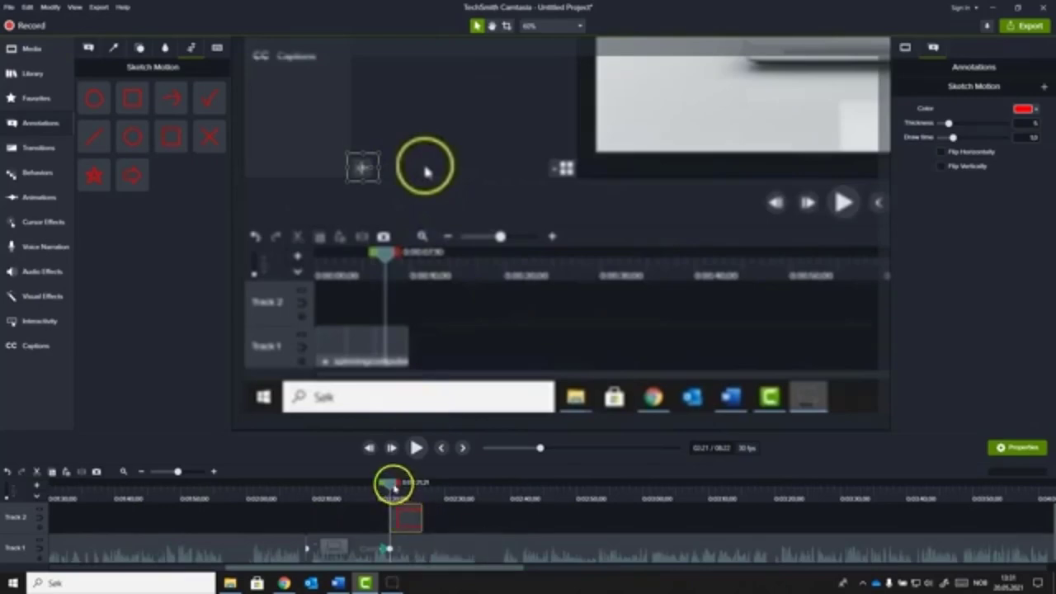
drag(380, 489, 369, 485)
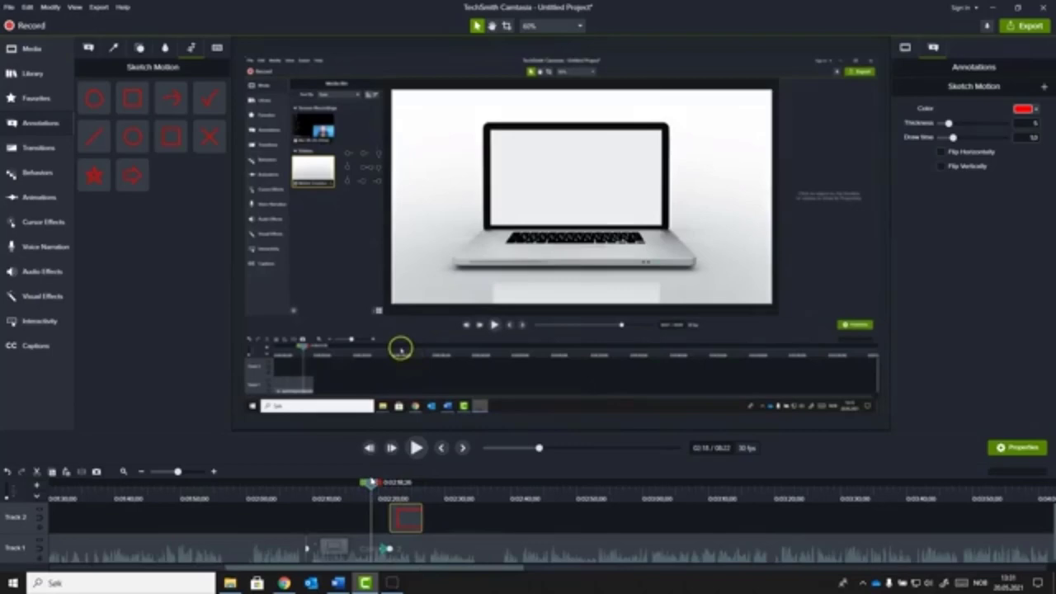
key(space)
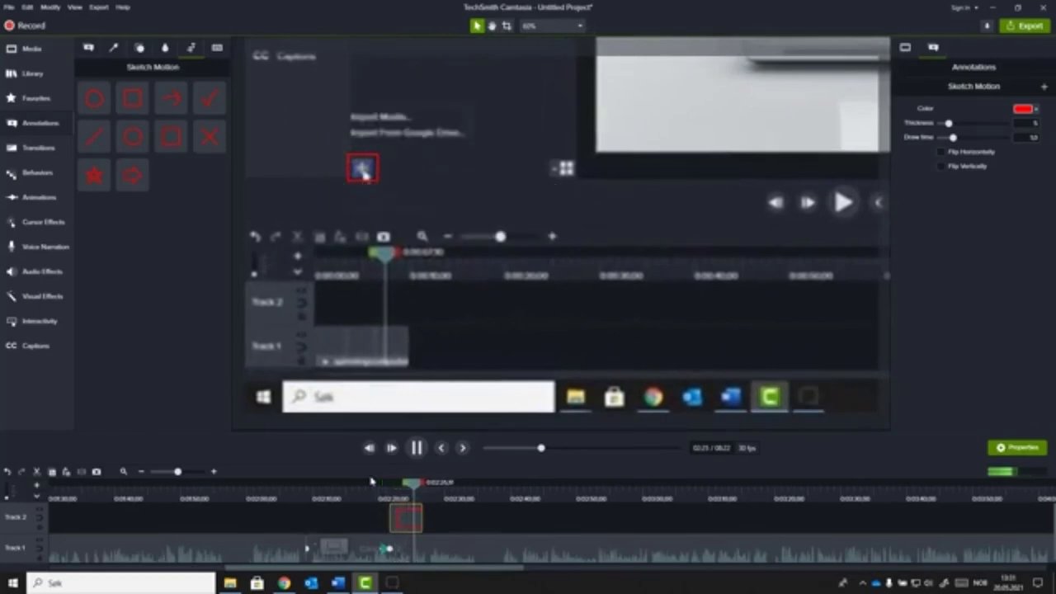
key(space)
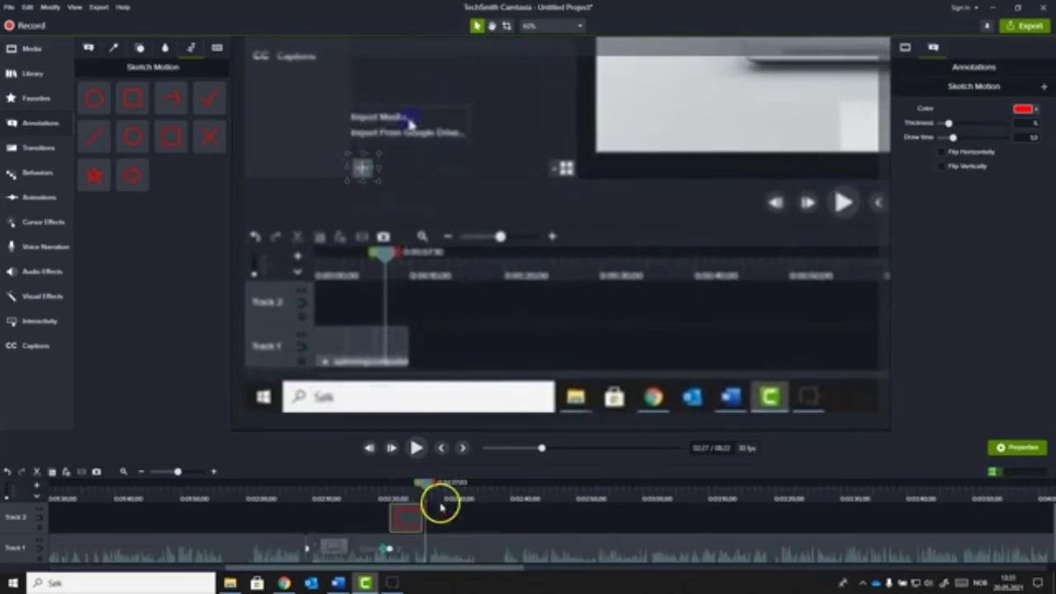
- Shorten the Sketch Motion rectangle around the plus icon so it ends at about 0:02:25;16
drag(441, 501, 422, 488)
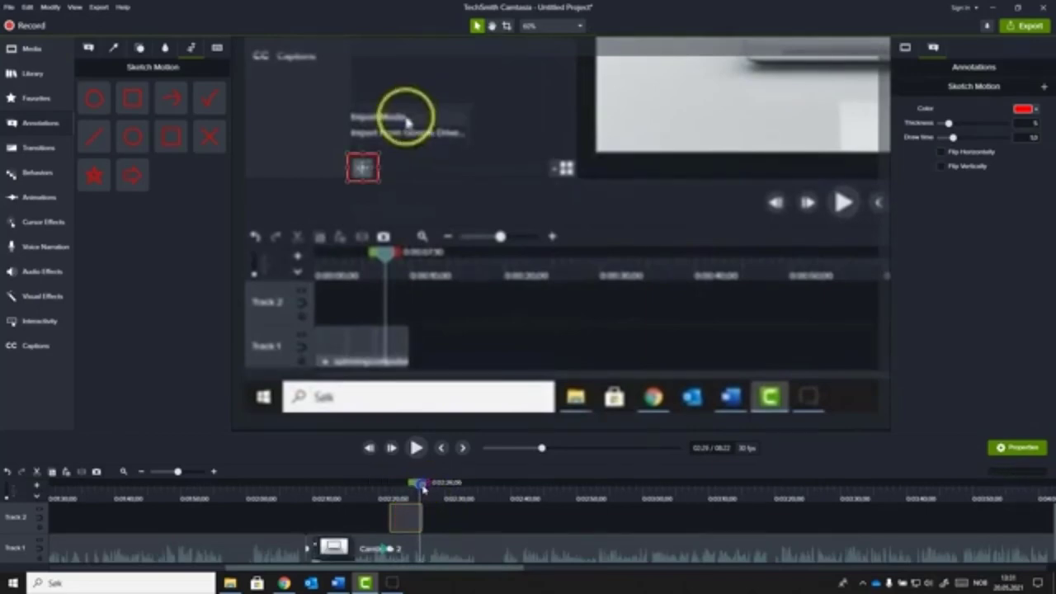
drag(421, 489, 418, 488)
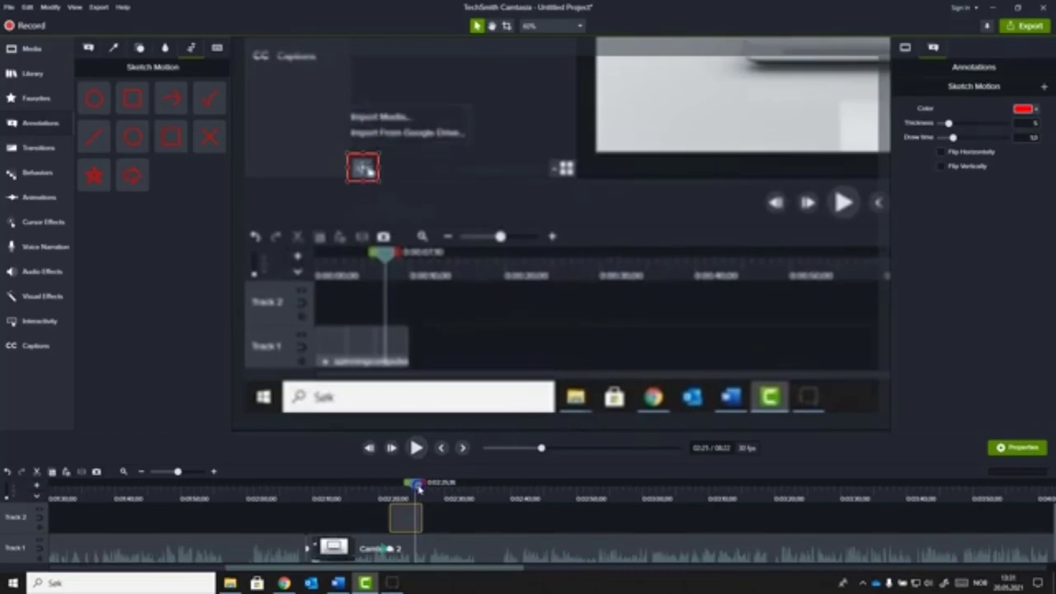
click(424, 516)
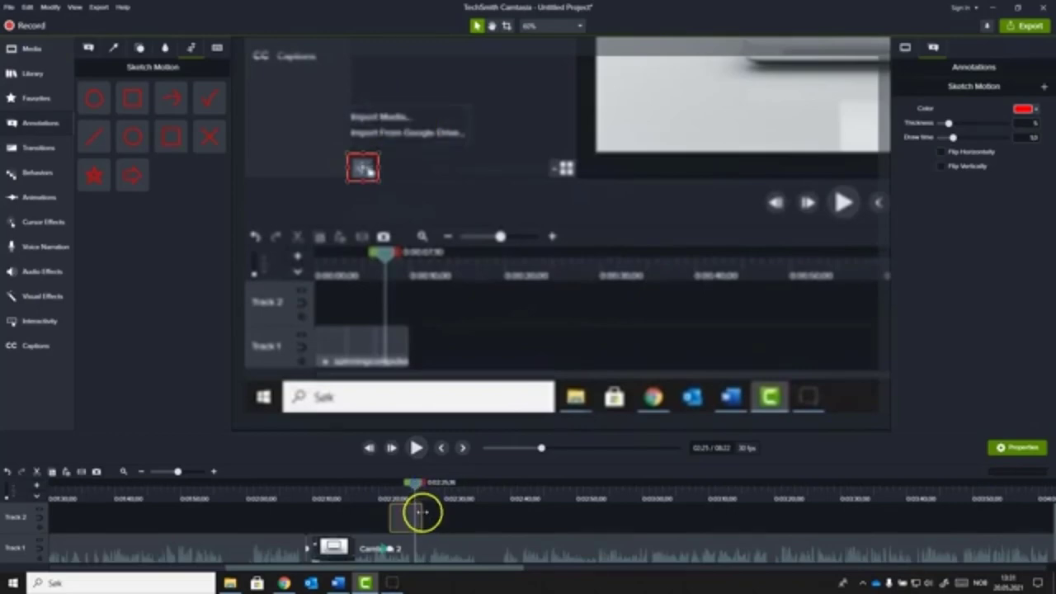
drag(419, 512, 414, 512)
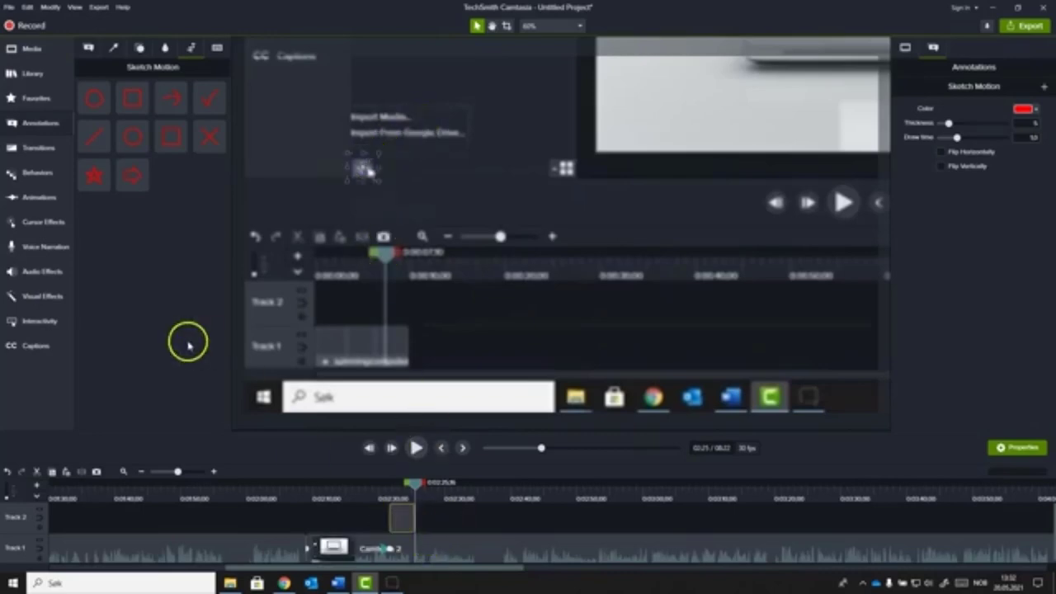
- Add a second Sketch Motion rectangle at about 0:02:25;16, fit it around the Import Media entry and play it back
mouse_move(171, 138)
mouse_down()
mouse_move(366, 170)
mouse_move(424, 107)
mouse_move(425, 83)
mouse_up()
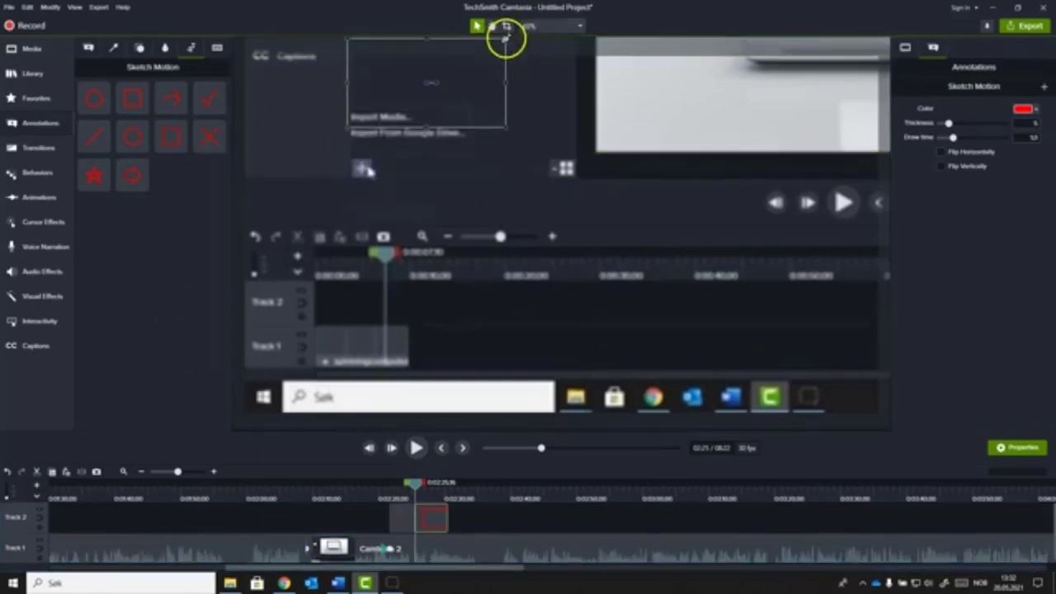
mouse_move(503, 37)
mouse_down()
mouse_move(471, 49)
mouse_move(425, 103)
mouse_up()
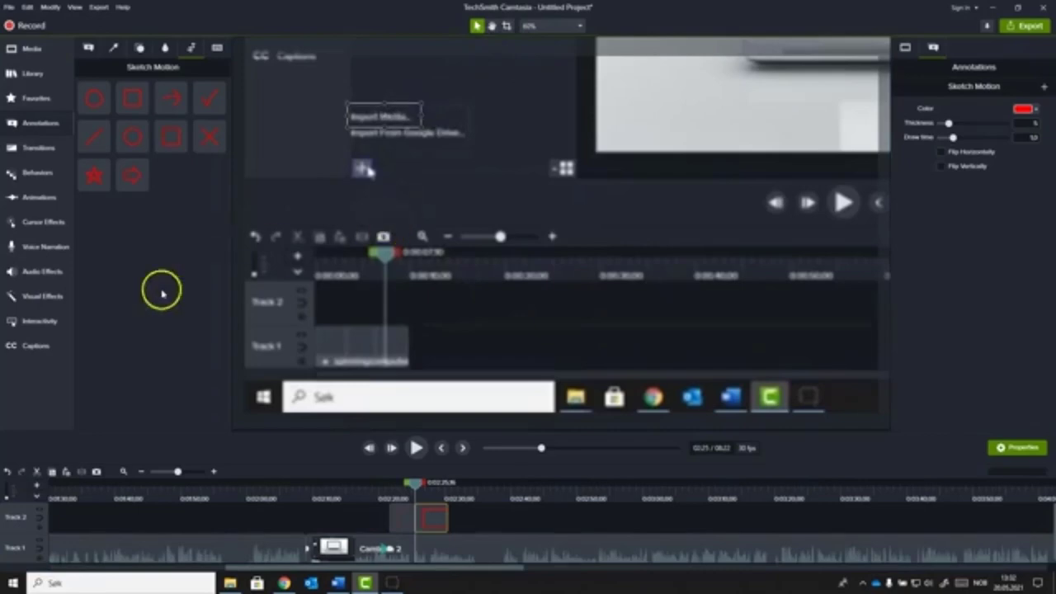
click(418, 448)
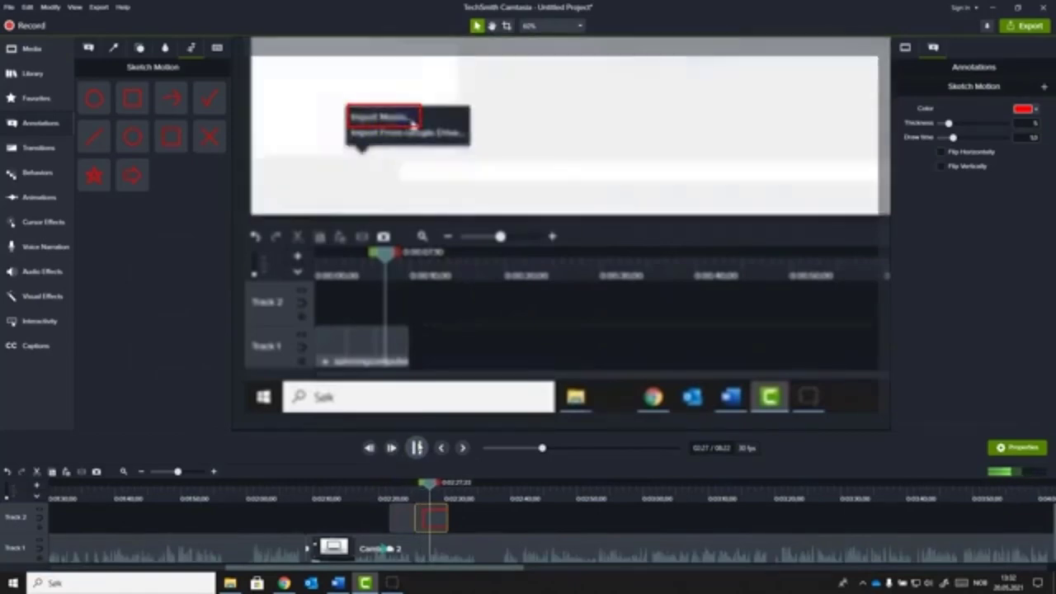
- Shorten the second Sketch Motion rectangle so it ends at about 0:02:28;01, and play it back
click(417, 448)
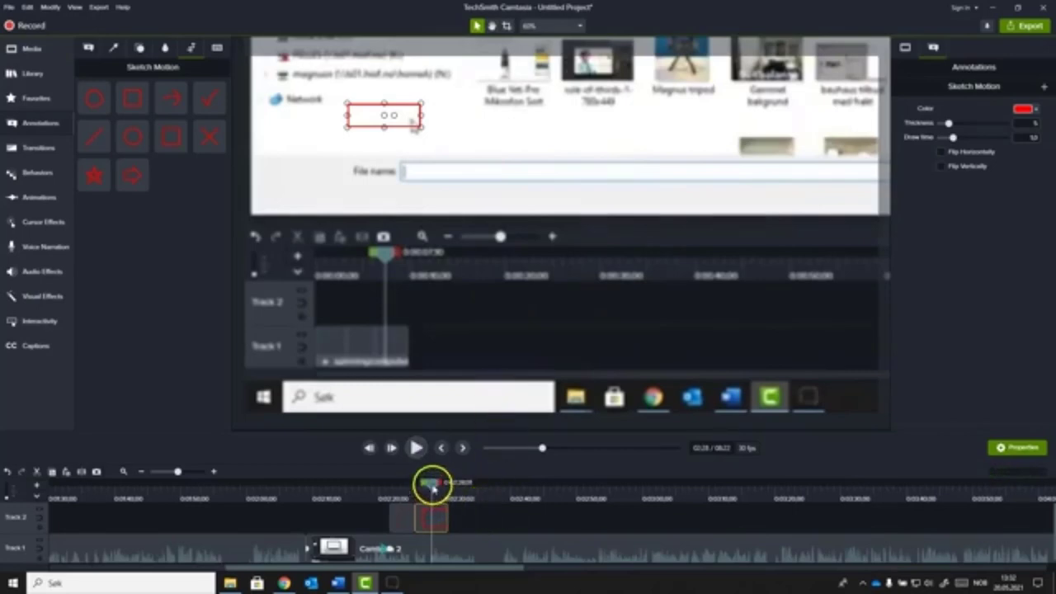
drag(433, 487, 433, 487)
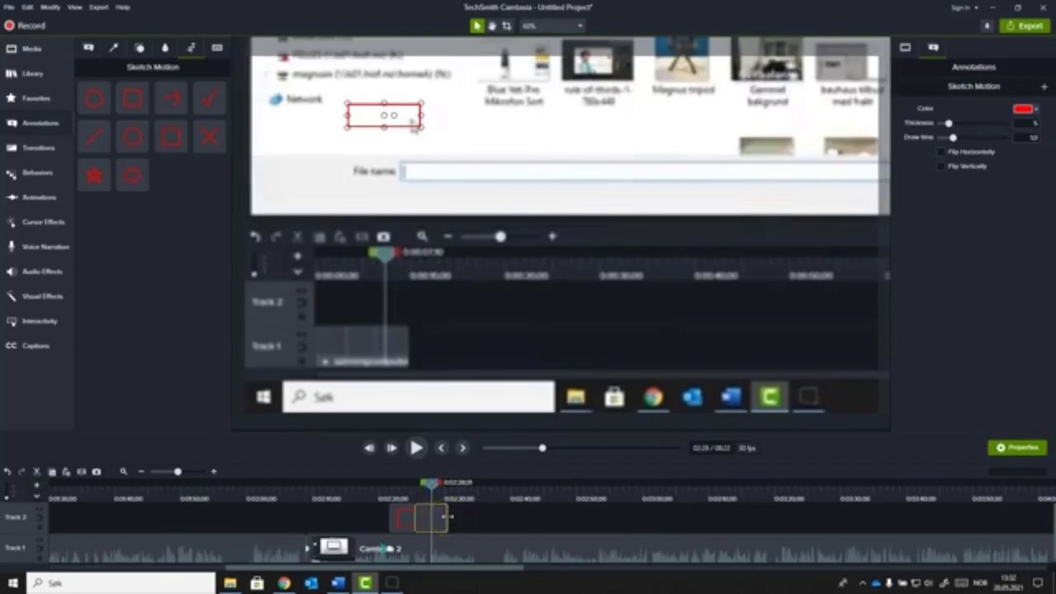
drag(447, 516, 423, 486)
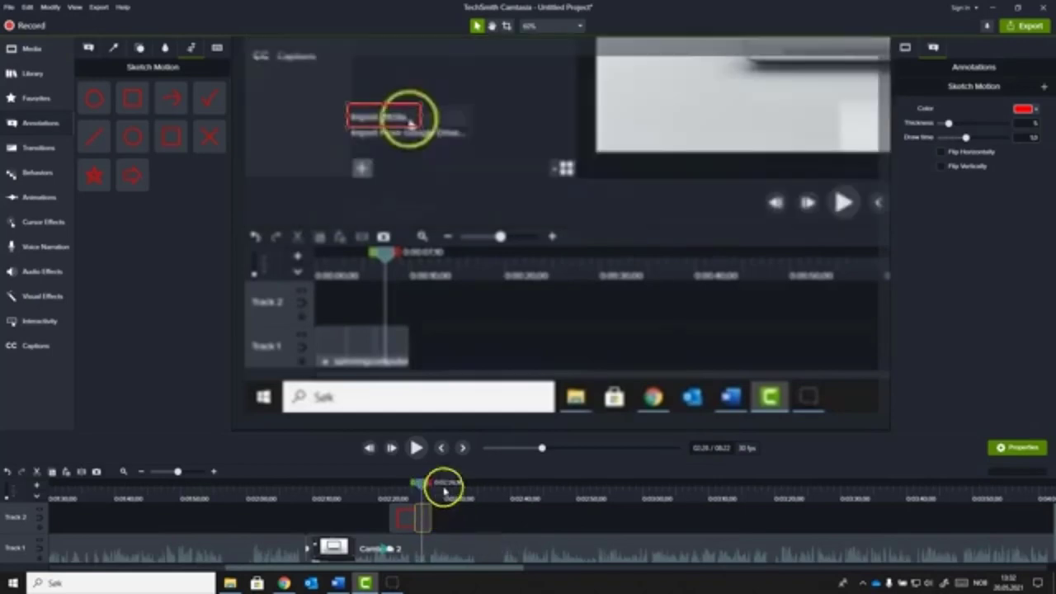
click(416, 447)
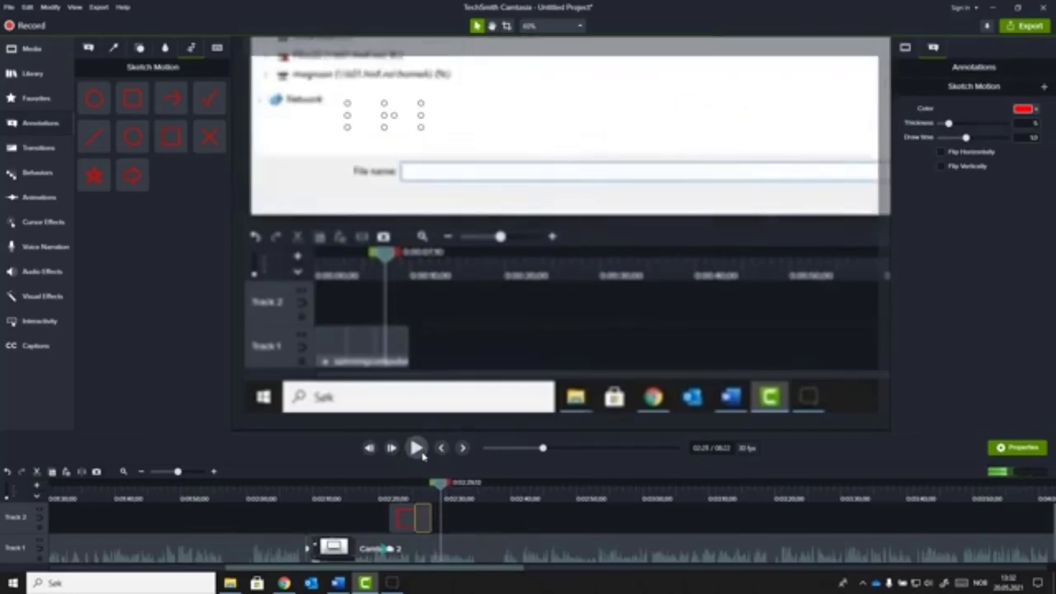
click(417, 447)
- Add a zoom-out animation at about 0:02:28;02 that frames the recording's whole Open dialog, and play it back
drag(443, 486, 436, 487)
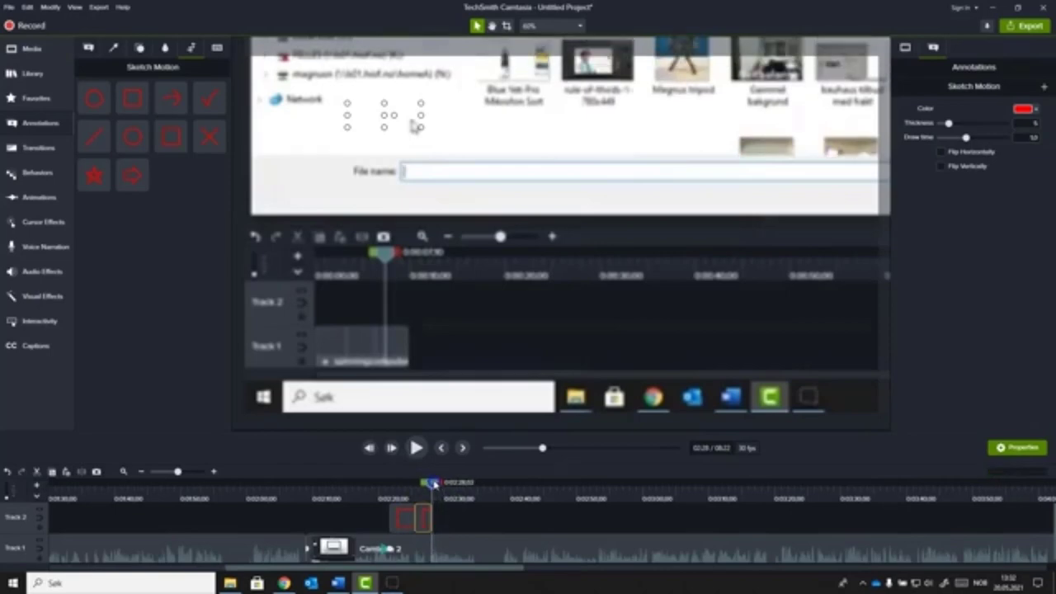
click(42, 196)
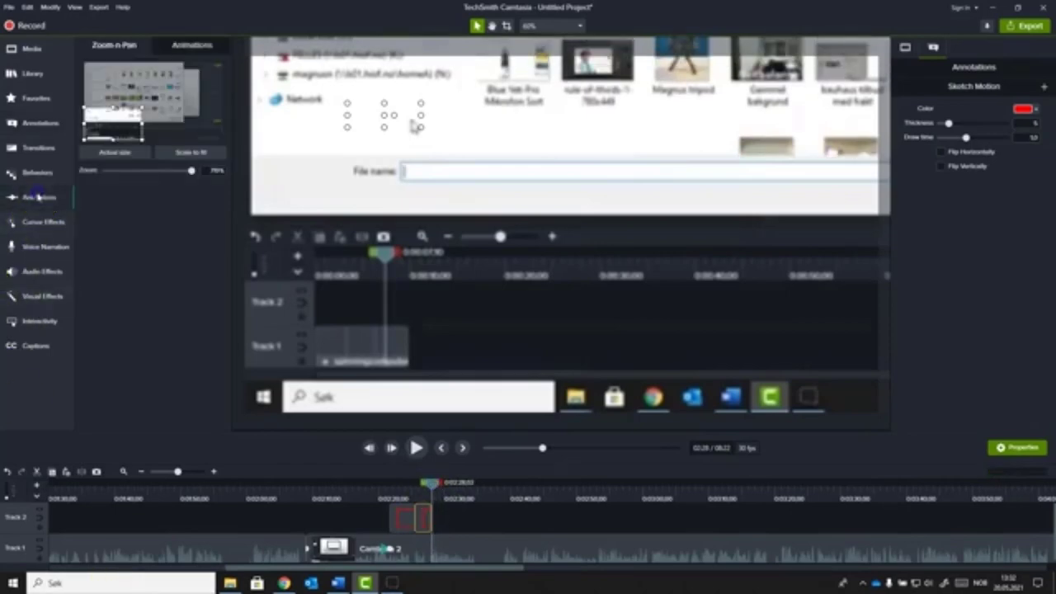
mouse_move(122, 131)
mouse_down()
mouse_move(122, 114)
mouse_move(188, 62)
mouse_up()
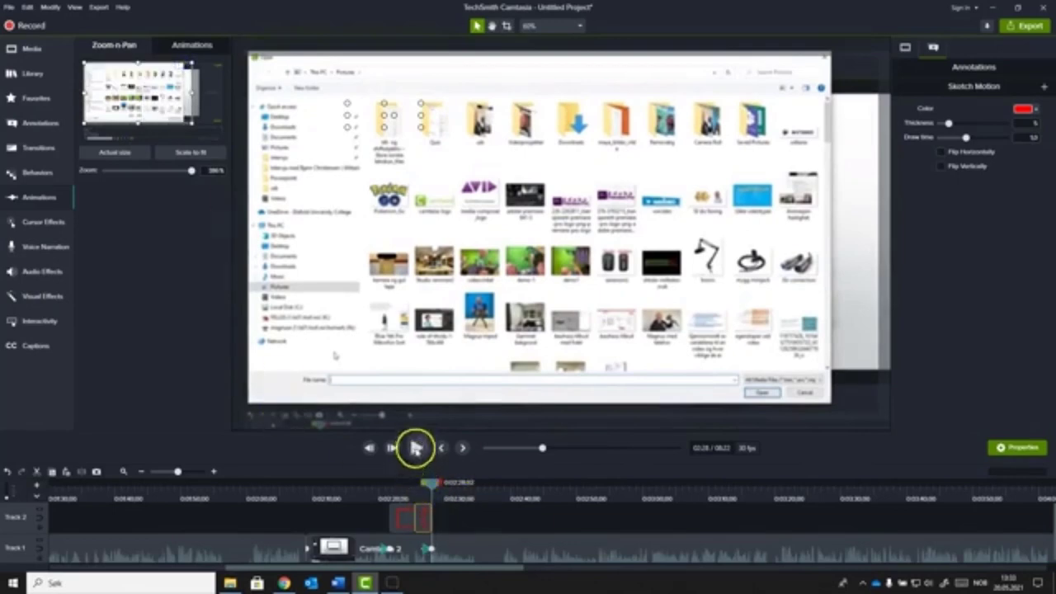
click(416, 447)
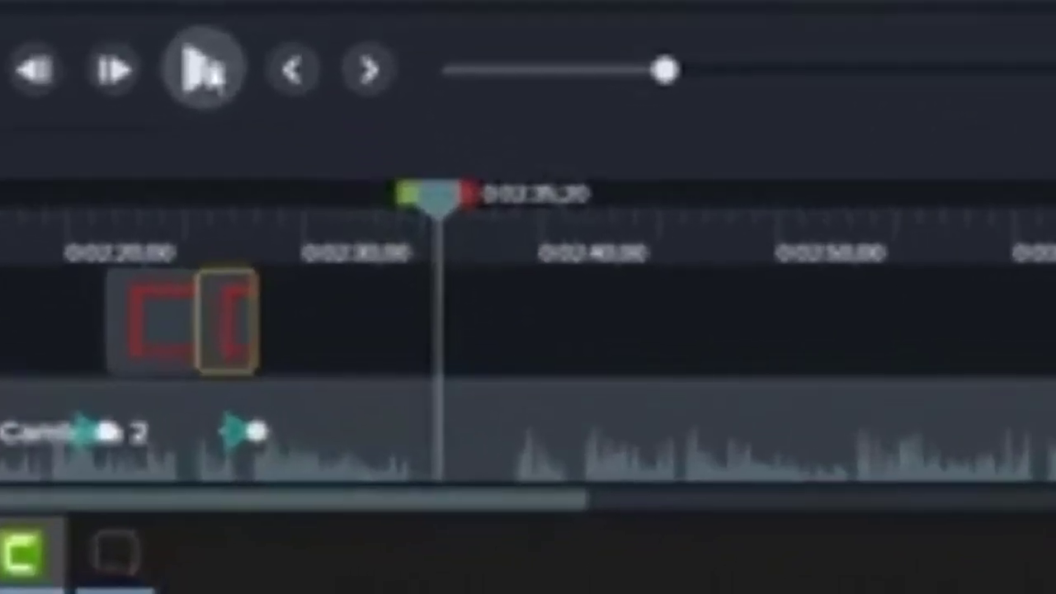
- Play back the silent gap in the Camtasia 2 recording from about 0:02:35;20
mouse_move(589, 483)
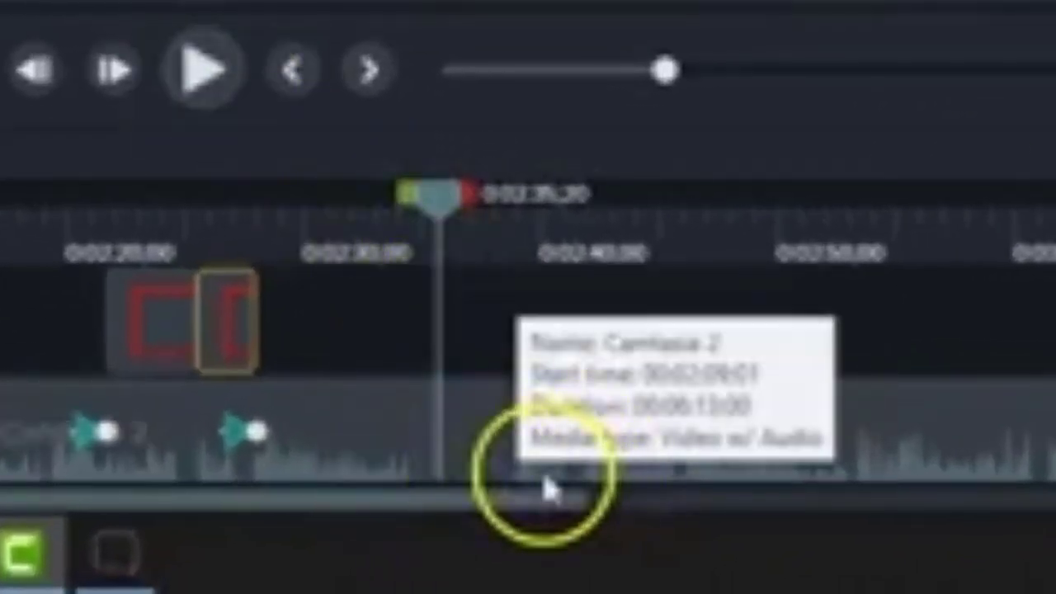
key(space)
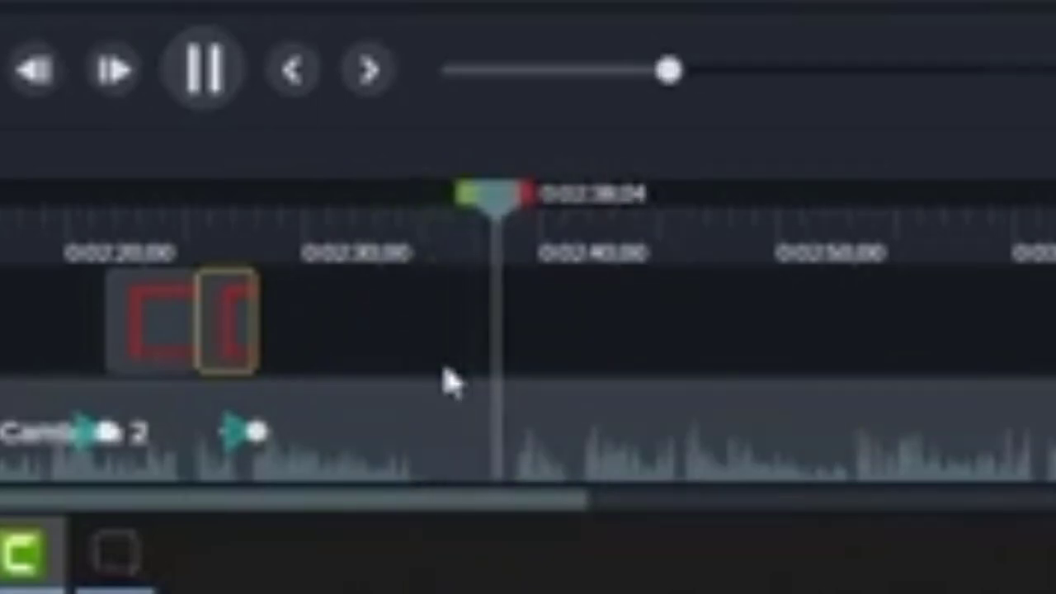
key(space)
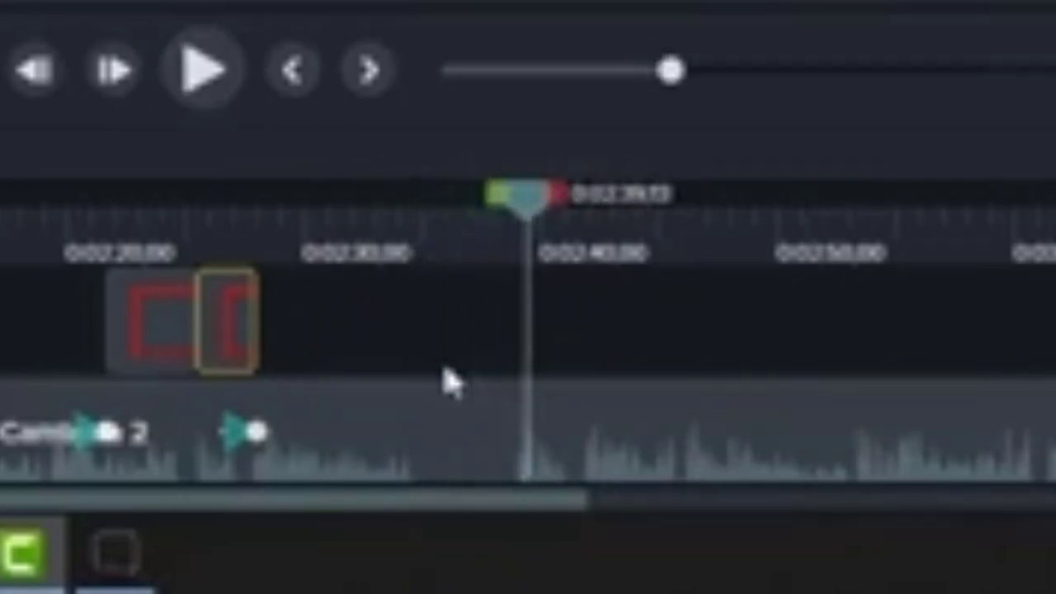
- Cut the silent section from 0:02:35;01 to about 0:02:38 out of the Camtasia 2 recording and return to just before the cut
drag(531, 203, 427, 248)
click(471, 483)
click(468, 341)
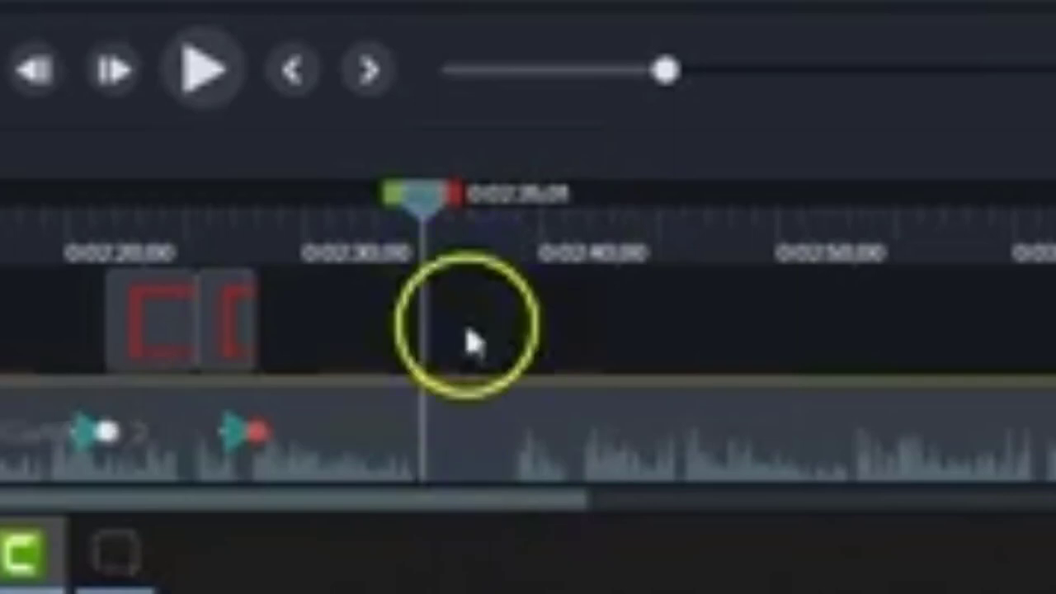
drag(464, 207, 544, 219)
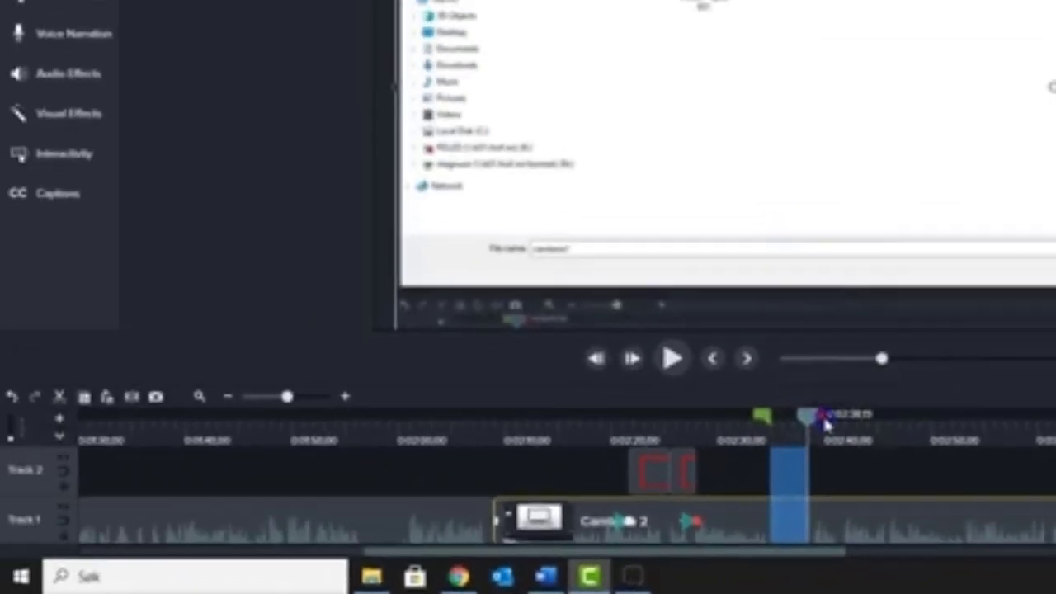
click(0, 316)
click(61, 397)
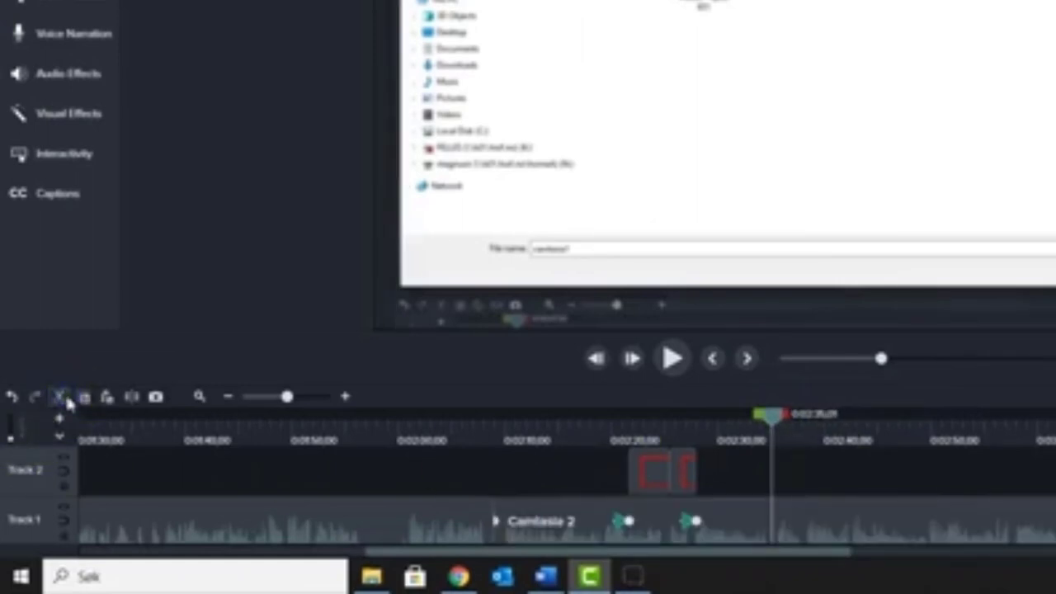
click(118, 454)
click(684, 530)
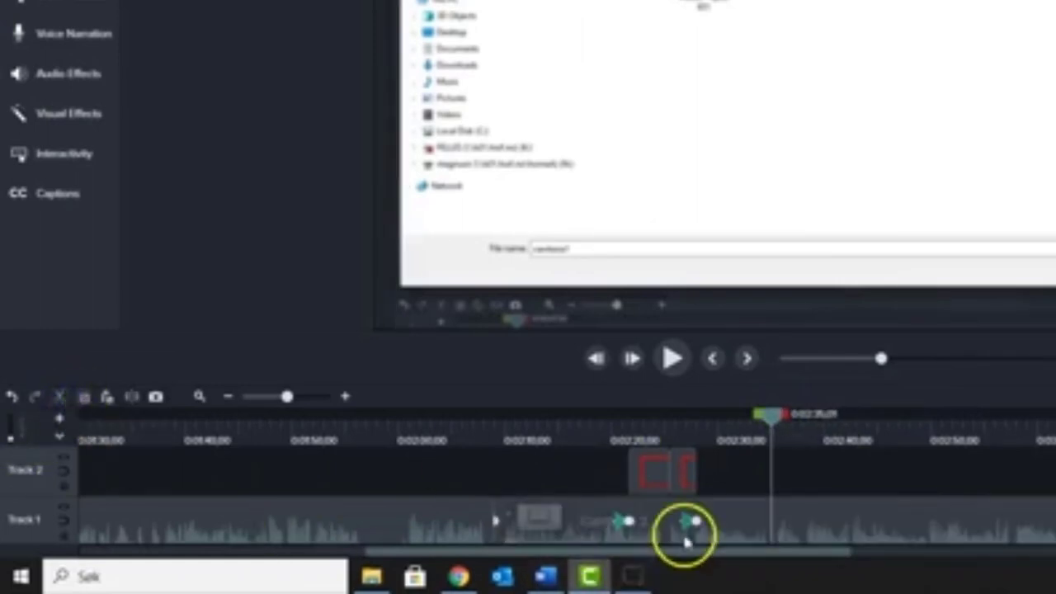
click(775, 421)
drag(775, 421, 738, 419)
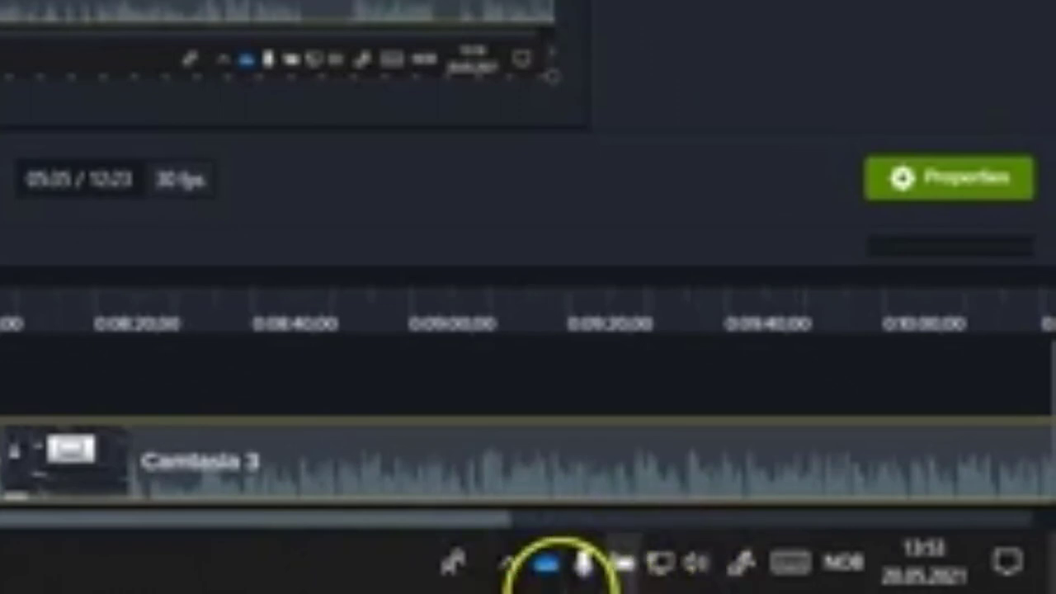
- Show the hidden system tray icons and open the options of the Teams icon
click(509, 565)
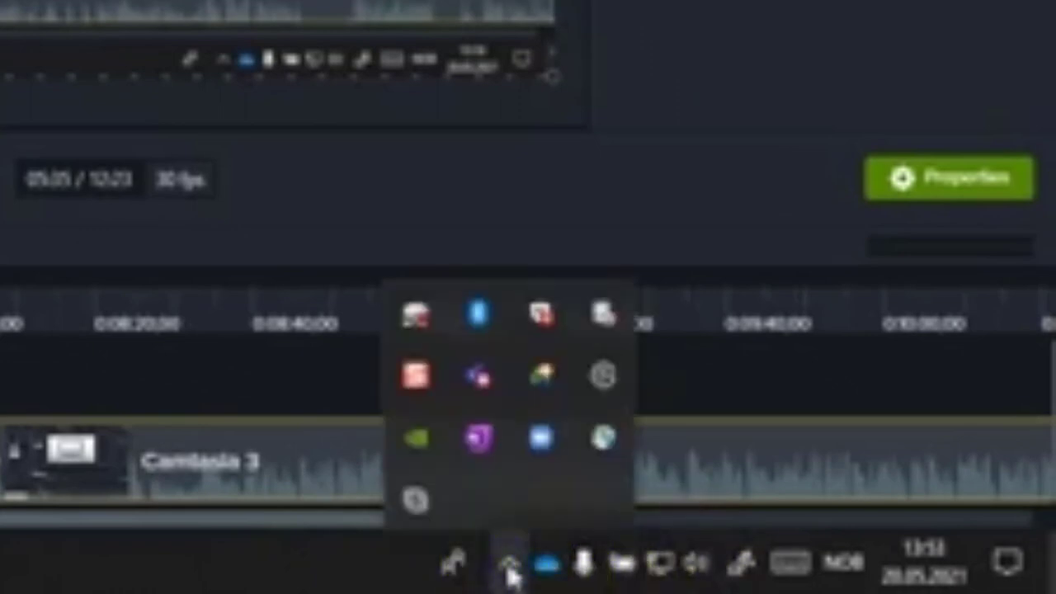
right_click(479, 381)
click(532, 353)
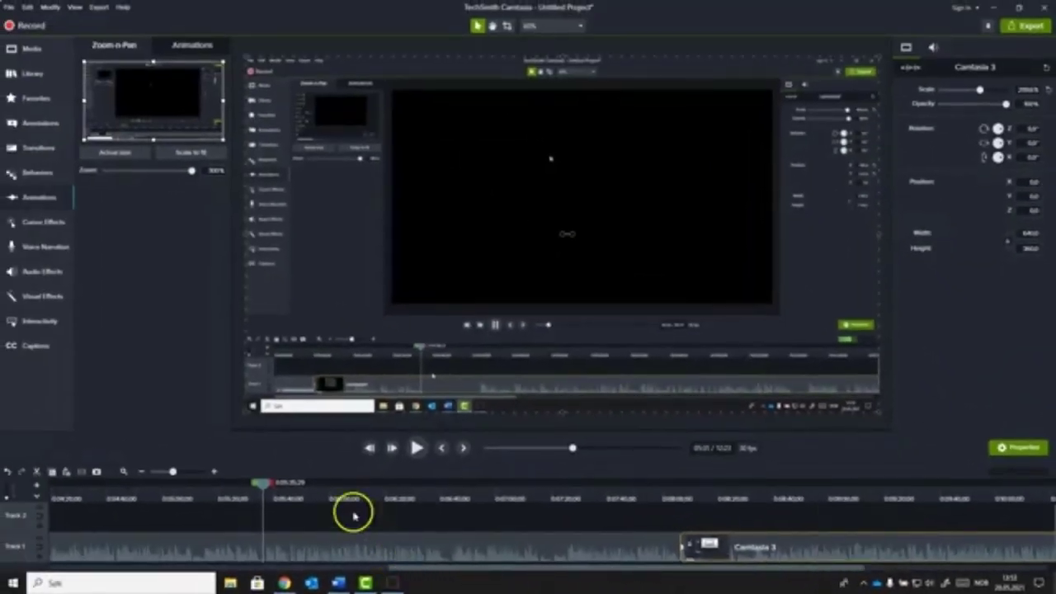
- Find where the notification pop-up appears in the recording and place the playhead just before it, at about 0:05:37;01
click(416, 448)
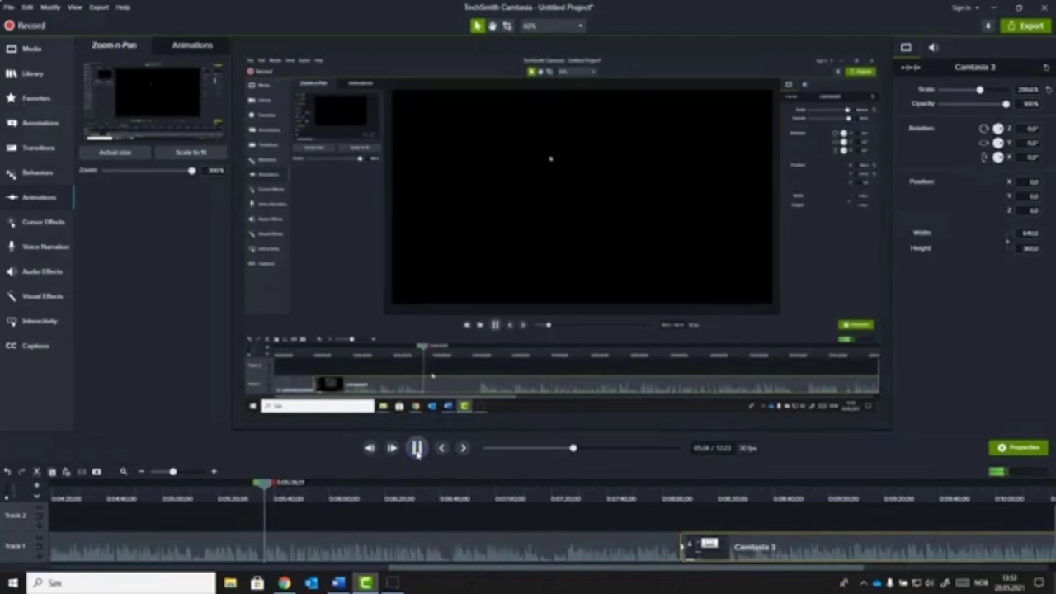
click(416, 448)
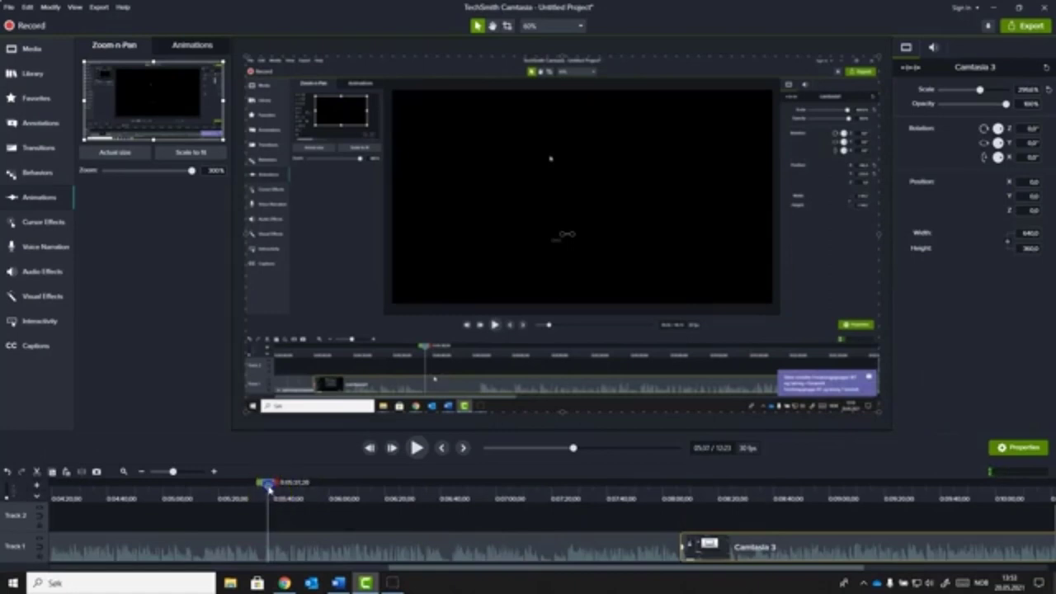
drag(266, 487, 264, 487)
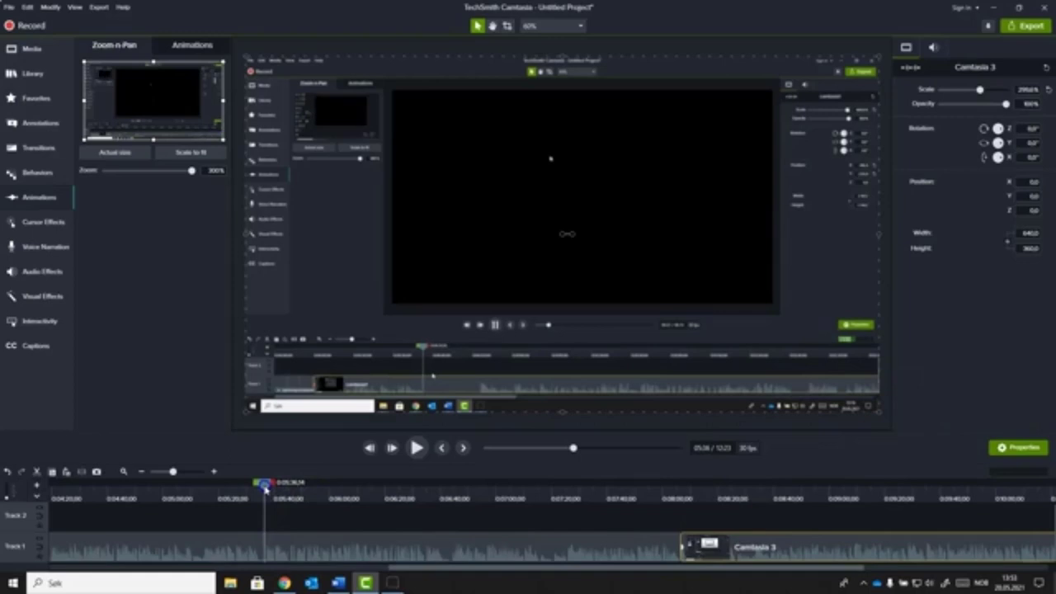
click(215, 472)
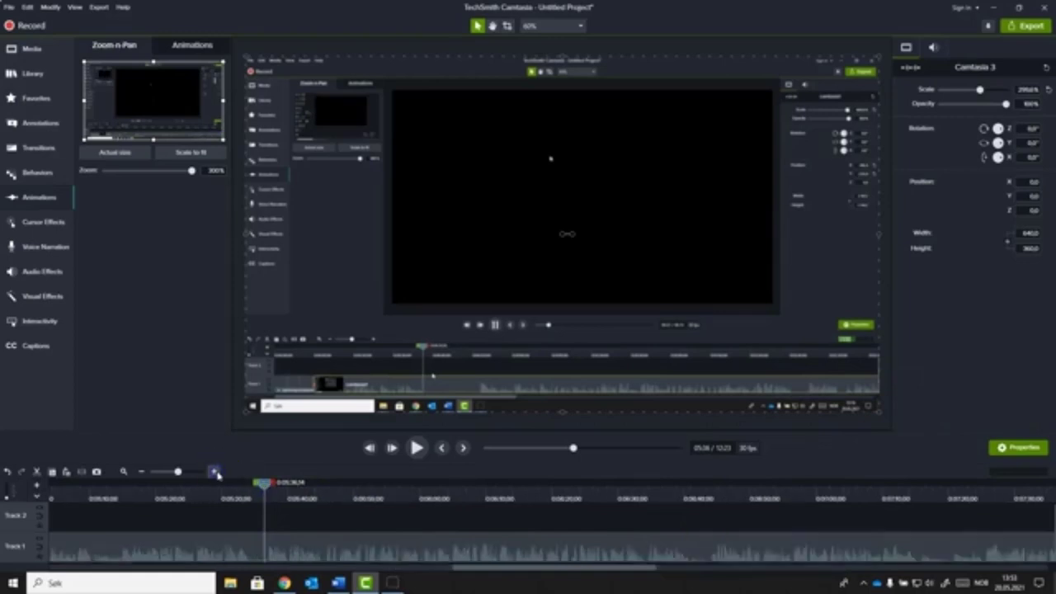
drag(273, 486, 275, 510)
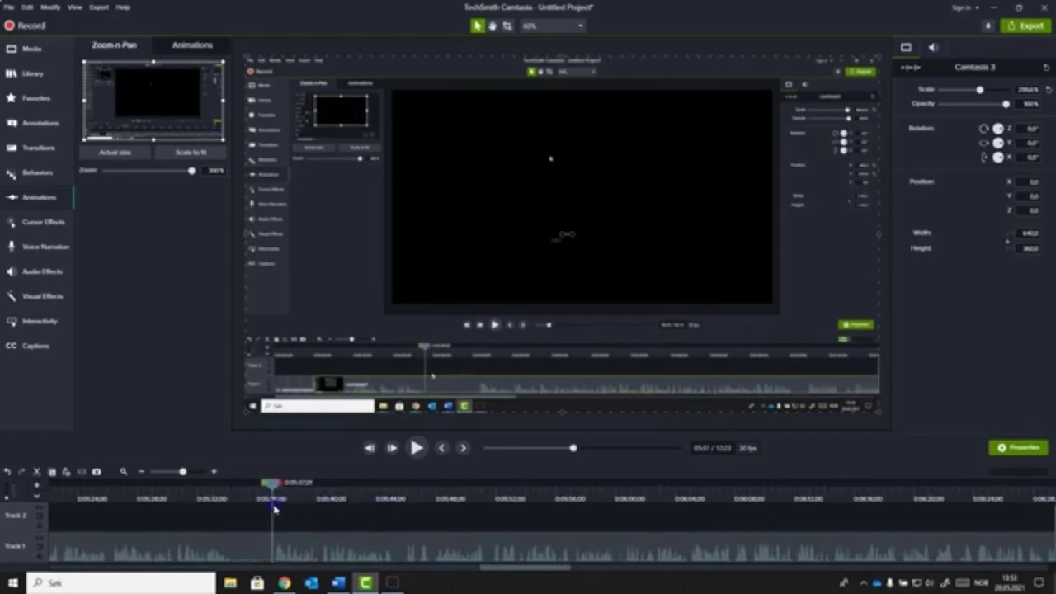
- Add a Pixelate annotation at about 0:05:37;01 and fit it over the recording's lower-right corner where the notification pops up
click(44, 126)
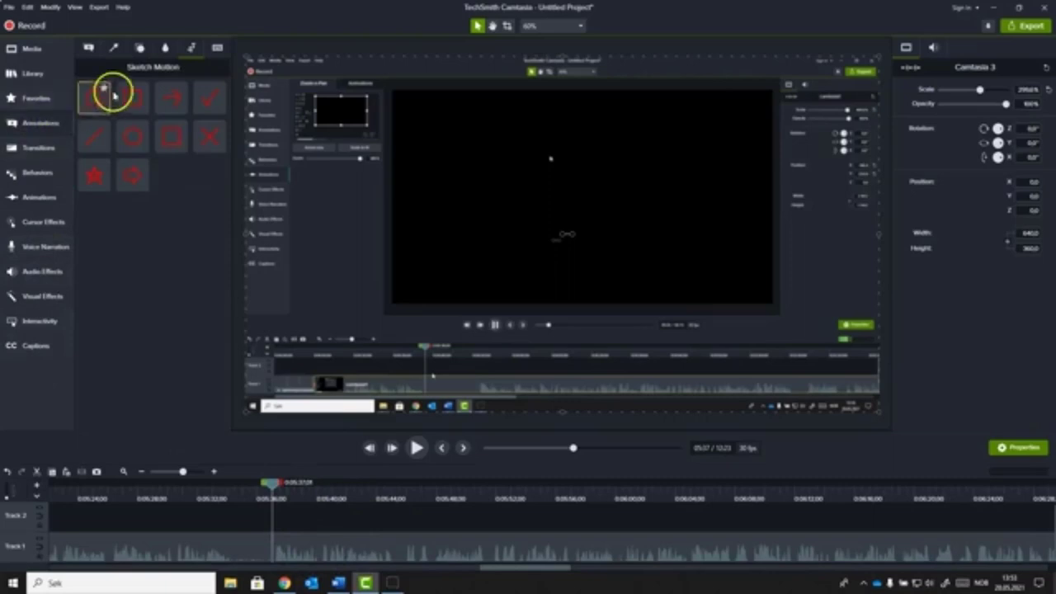
click(166, 48)
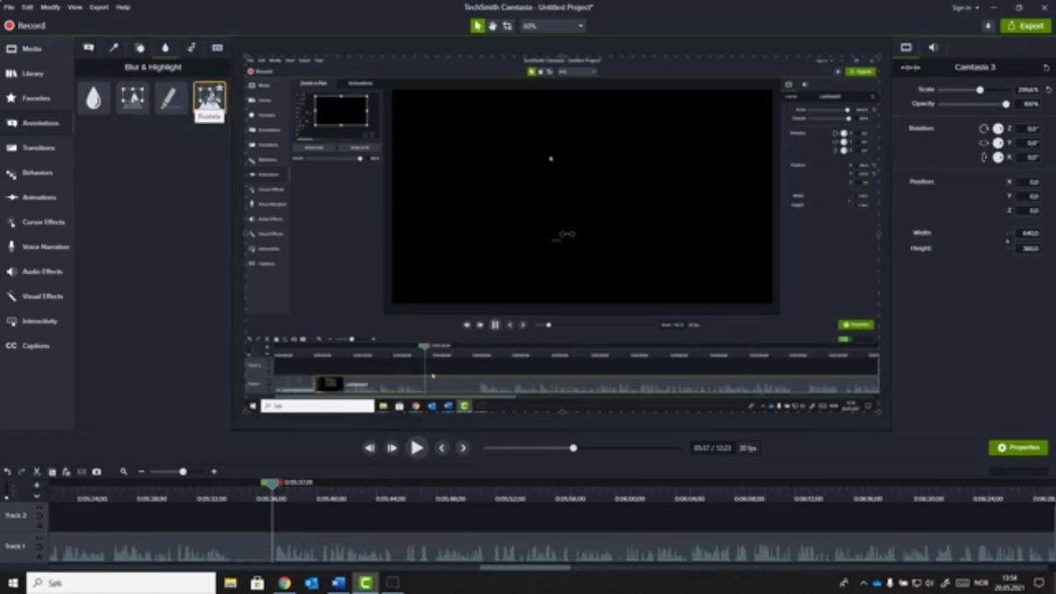
mouse_move(213, 101)
mouse_down()
mouse_move(349, 238)
mouse_move(500, 306)
mouse_move(683, 354)
mouse_move(753, 362)
mouse_move(793, 347)
mouse_up()
mouse_move(805, 366)
mouse_down()
mouse_move(806, 380)
mouse_move(800, 368)
mouse_up()
click(722, 329)
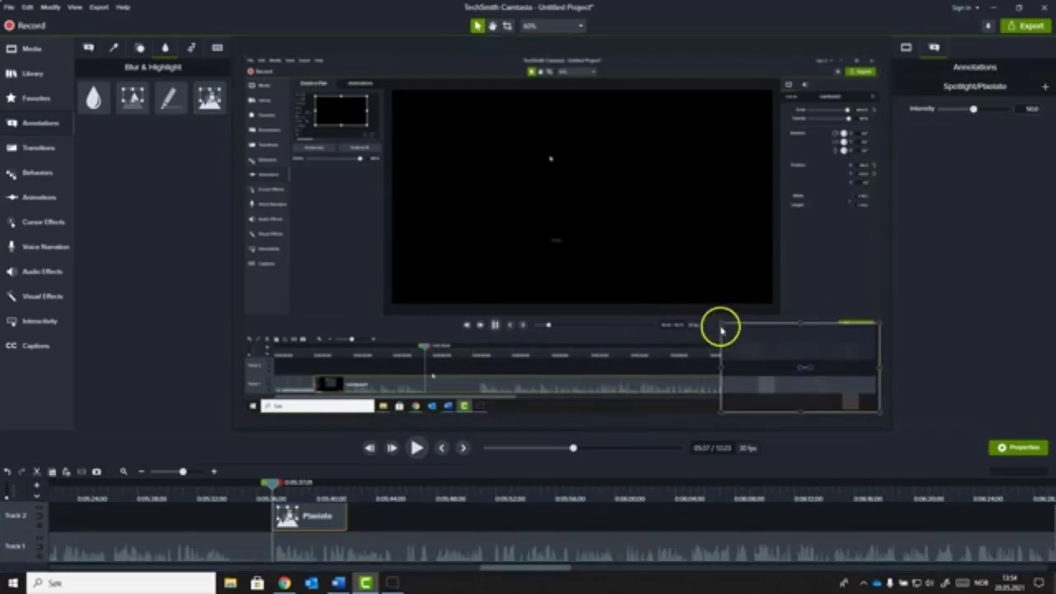
drag(720, 325, 738, 343)
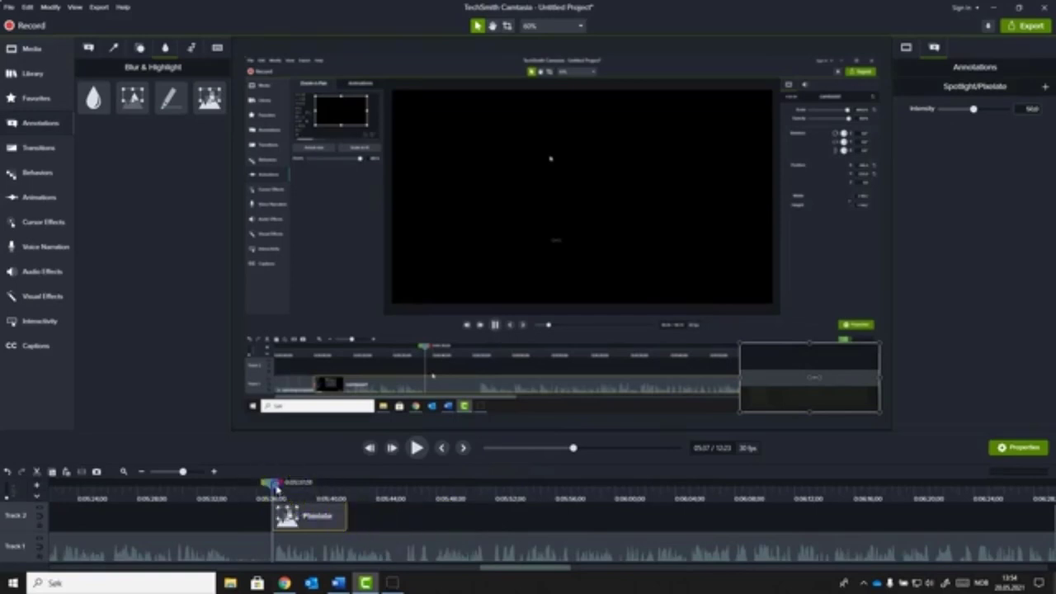
- Scrub past the Pixelate annotation and play back the pixelated notification from about 0:05:37;18
drag(276, 488, 396, 504)
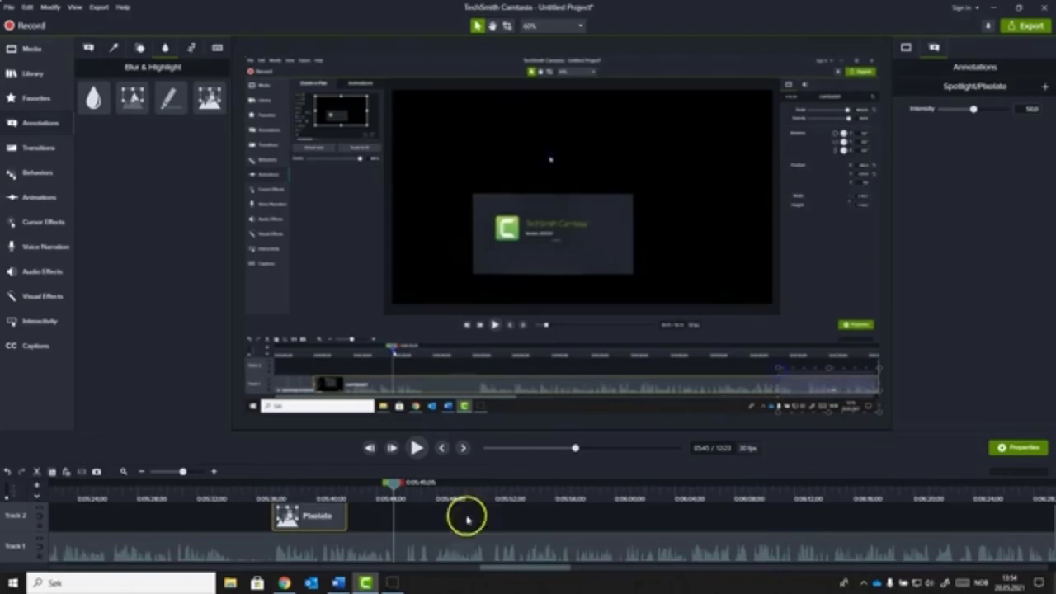
drag(386, 483, 280, 488)
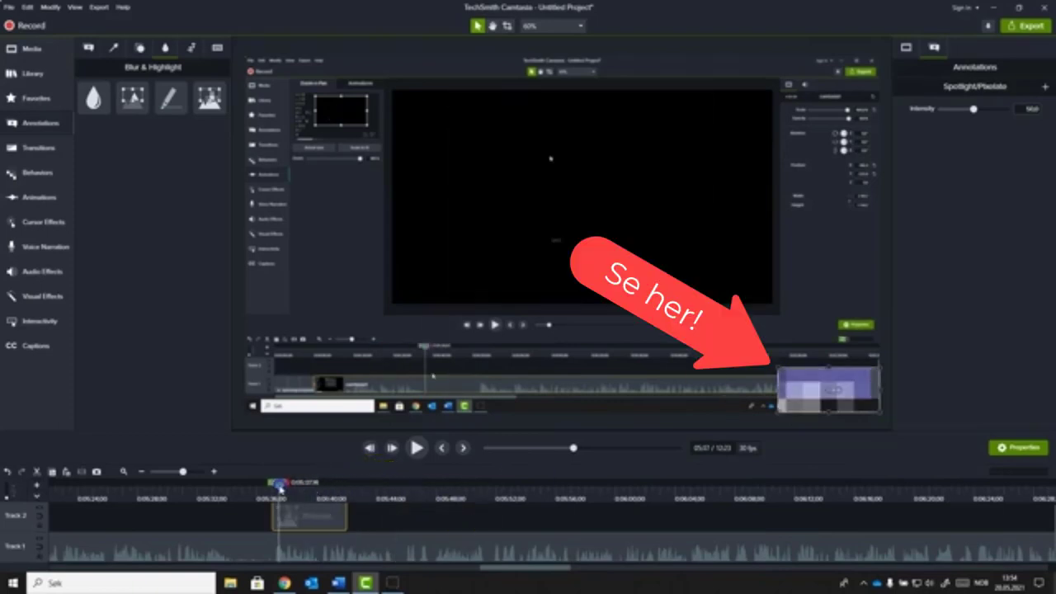
key(space)
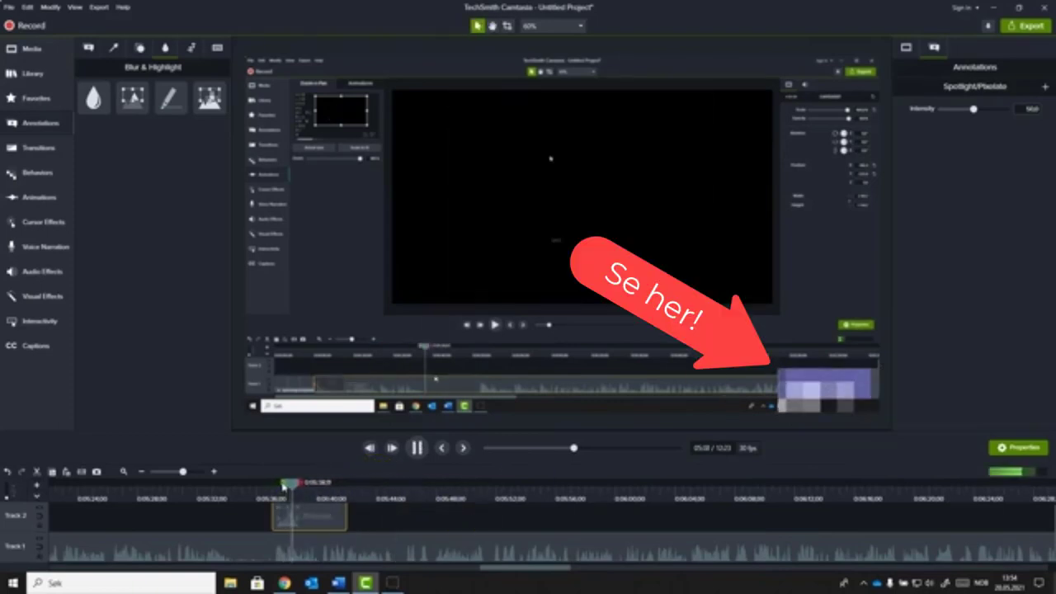
key(space)
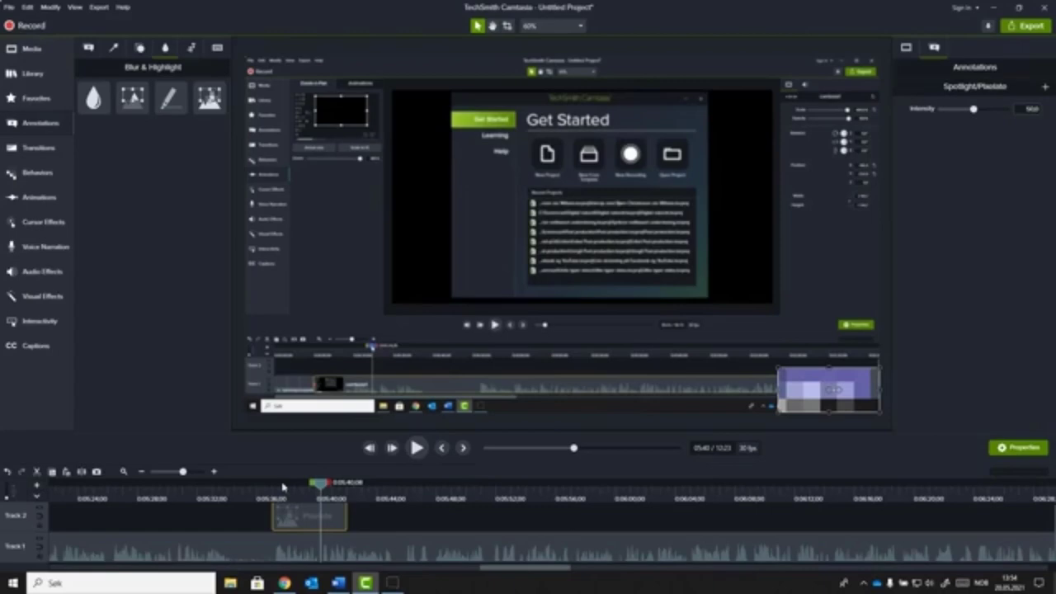
click(1040, 450)
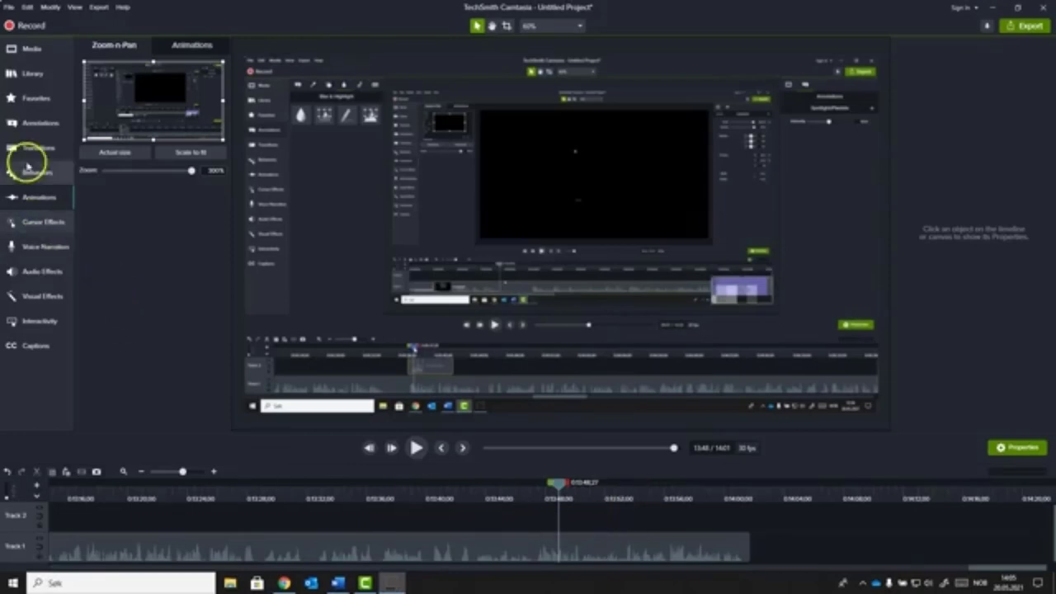
- Add a red arrow callout with a text field to the canvas at 0:13:48;27
click(20, 128)
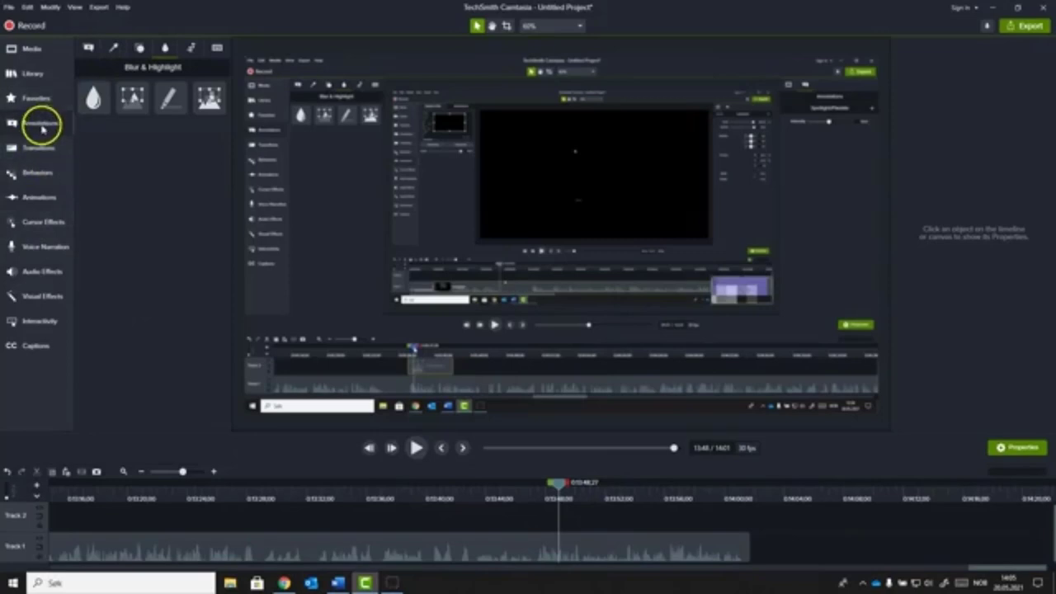
click(115, 48)
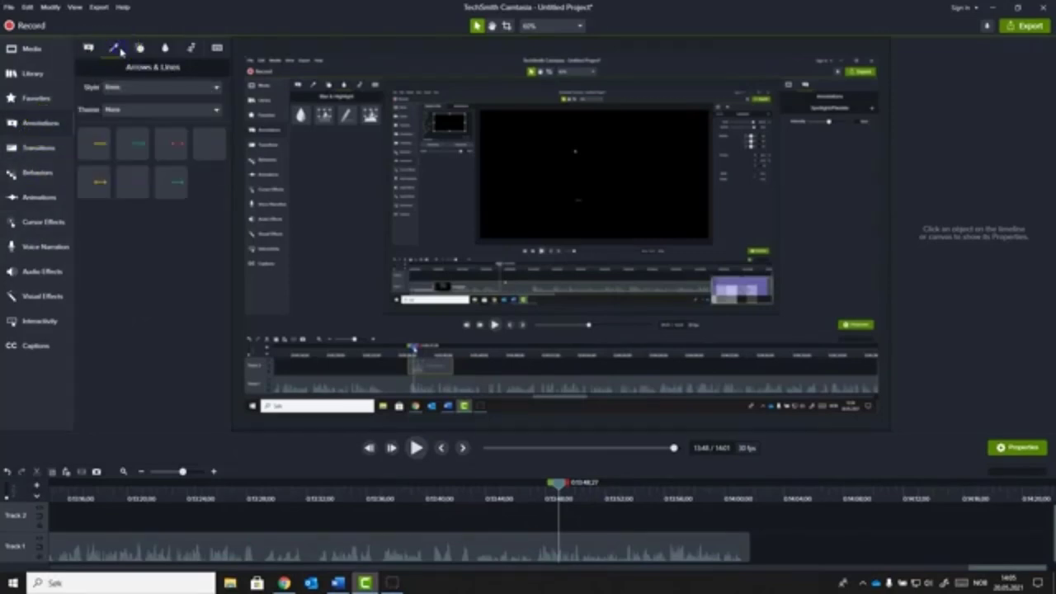
click(89, 47)
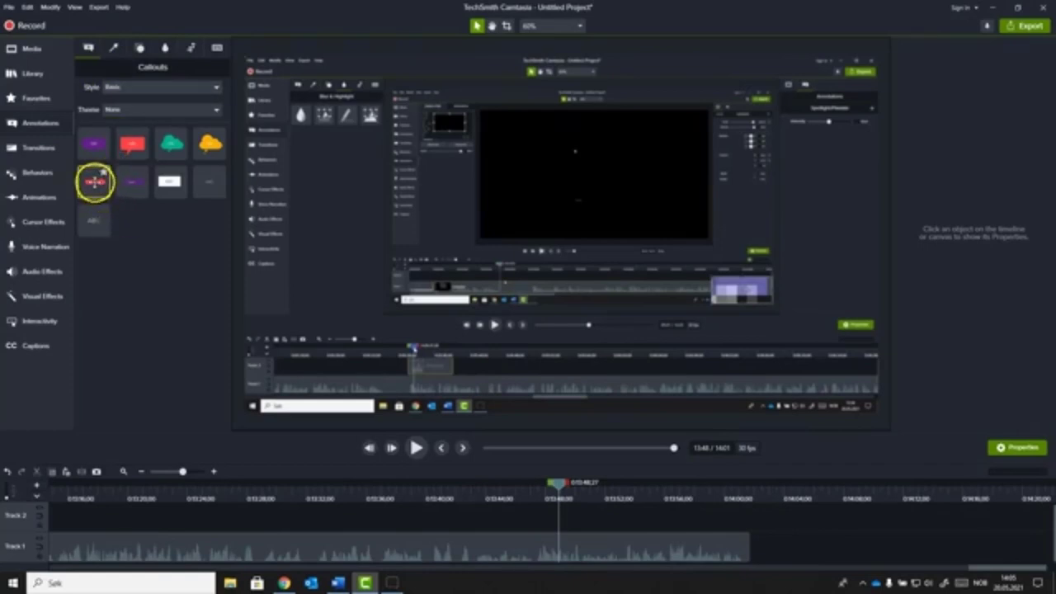
drag(192, 183, 523, 201)
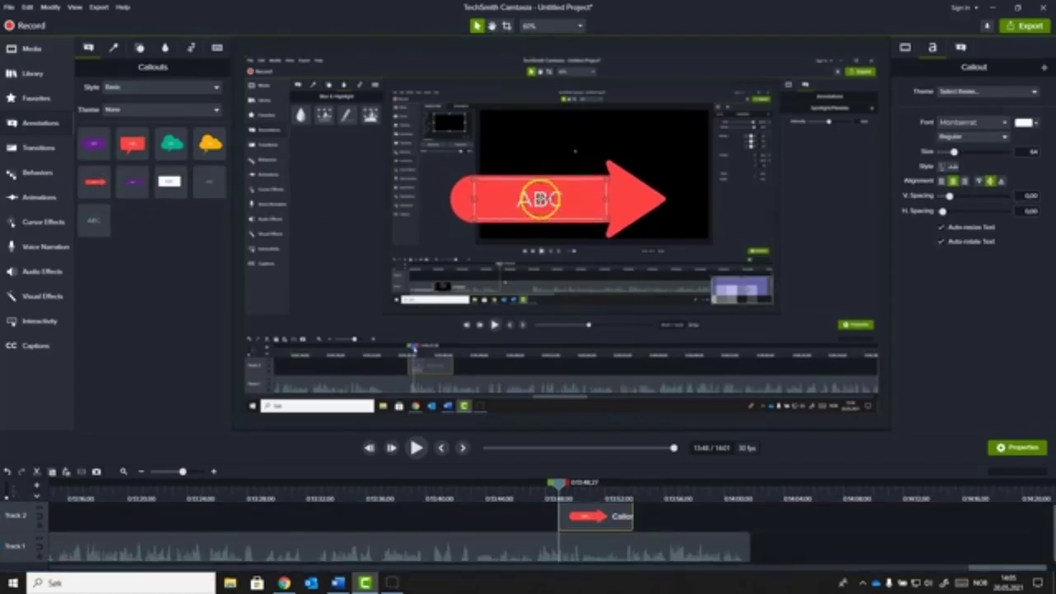
- Set the arrow callout's text to "Se her!" and shrink, rotate and place it so its tip points at the pixelated notification
double_click(541, 197)
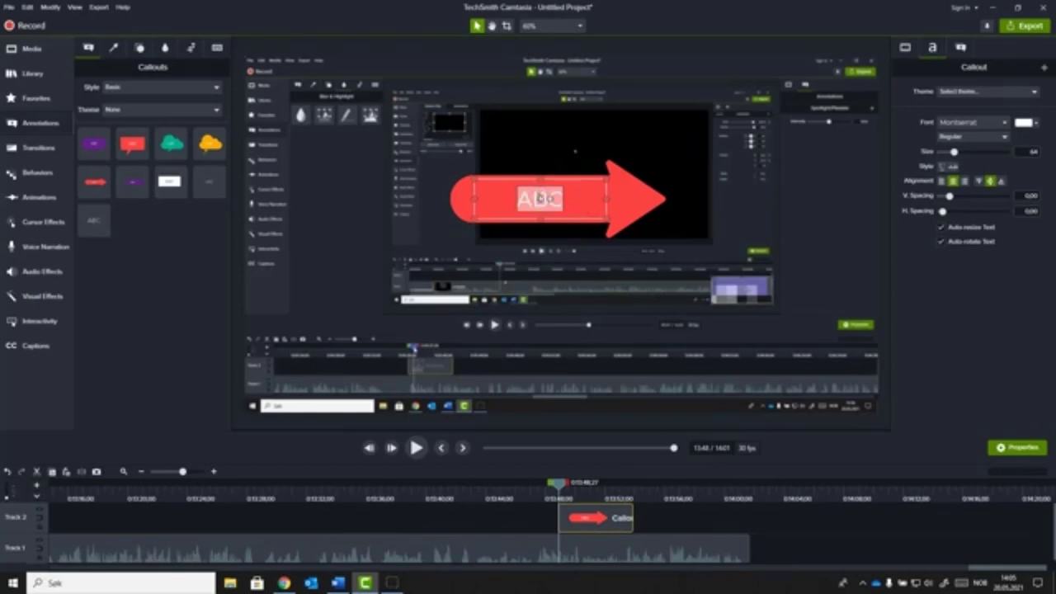
text(Se)
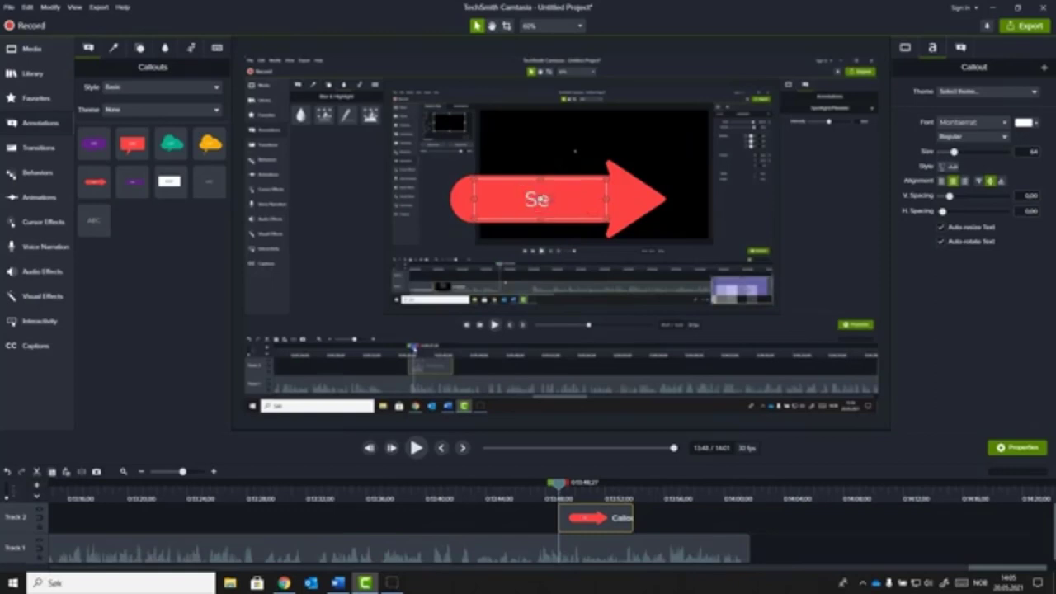
text( her!)
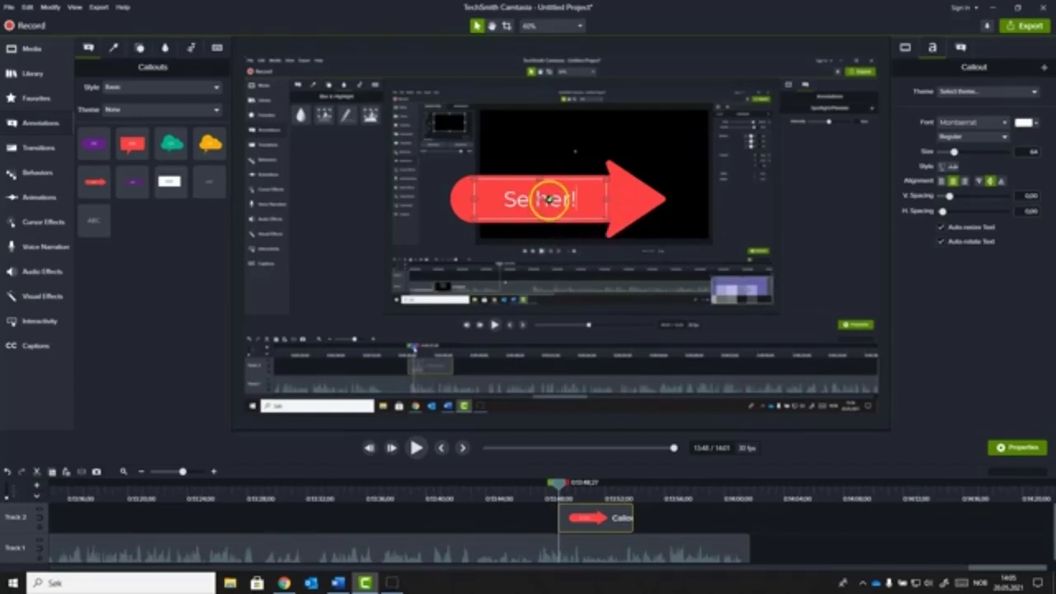
drag(548, 198, 589, 202)
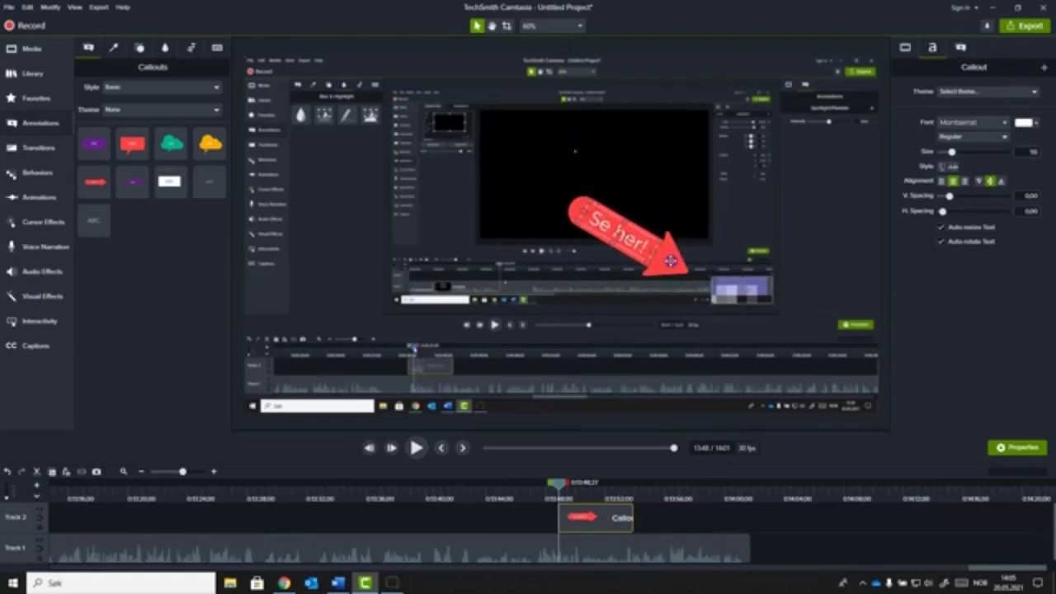
drag(670, 259, 688, 263)
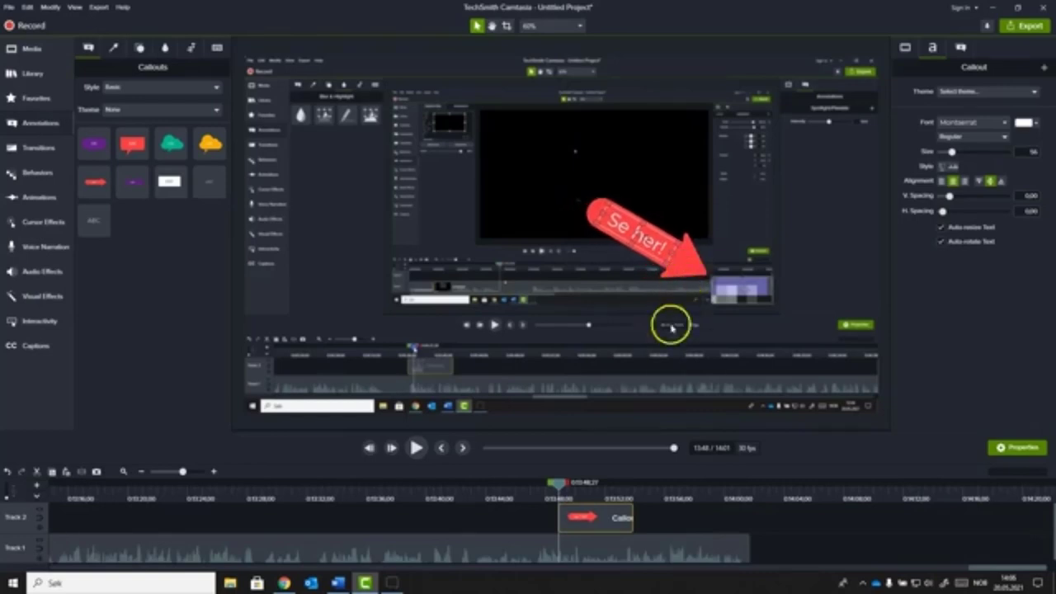
- Play back the arrow callout, extend its end to about 0:13:55 on the timeline, and scrub past it to 0:13:57;00
click(417, 448)
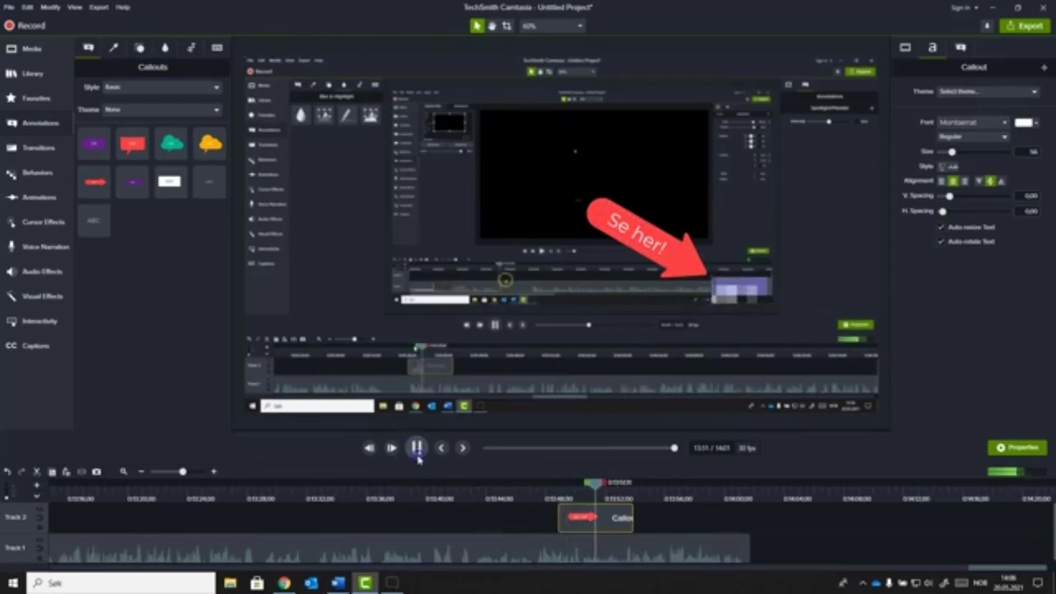
click(416, 447)
drag(632, 517, 665, 520)
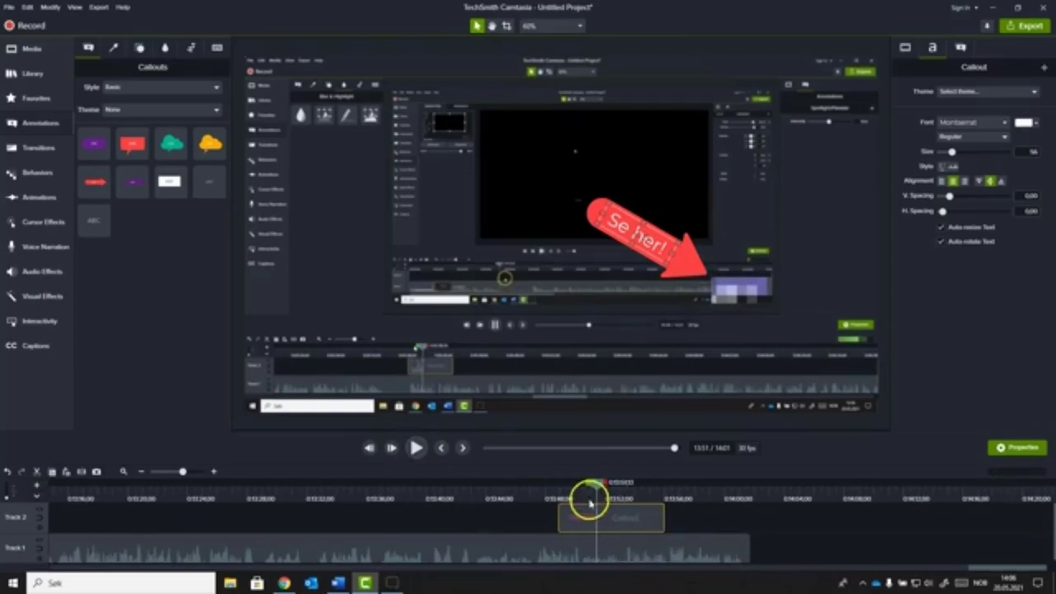
drag(597, 485, 683, 507)
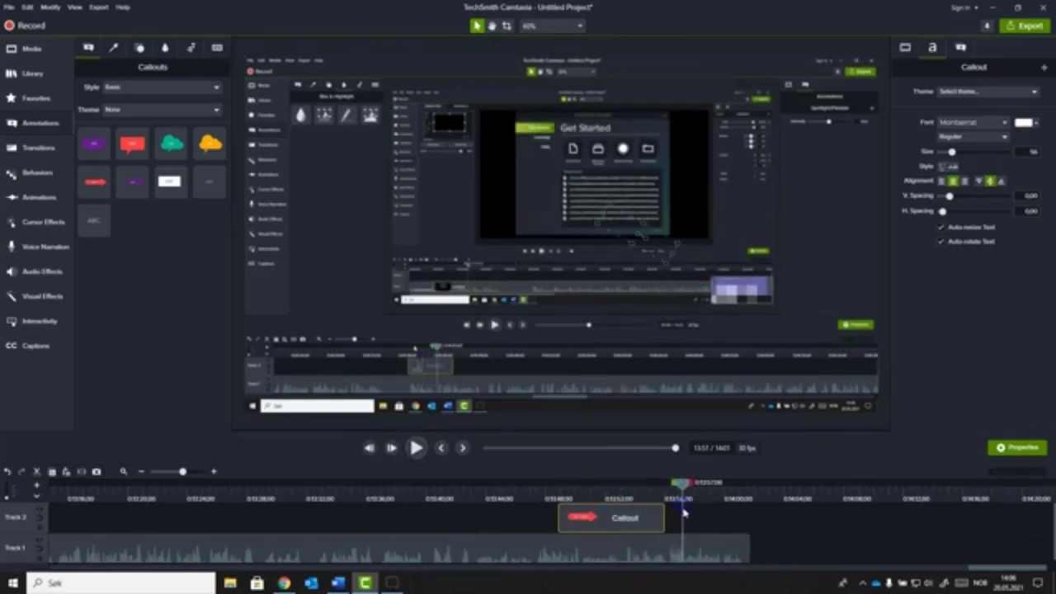